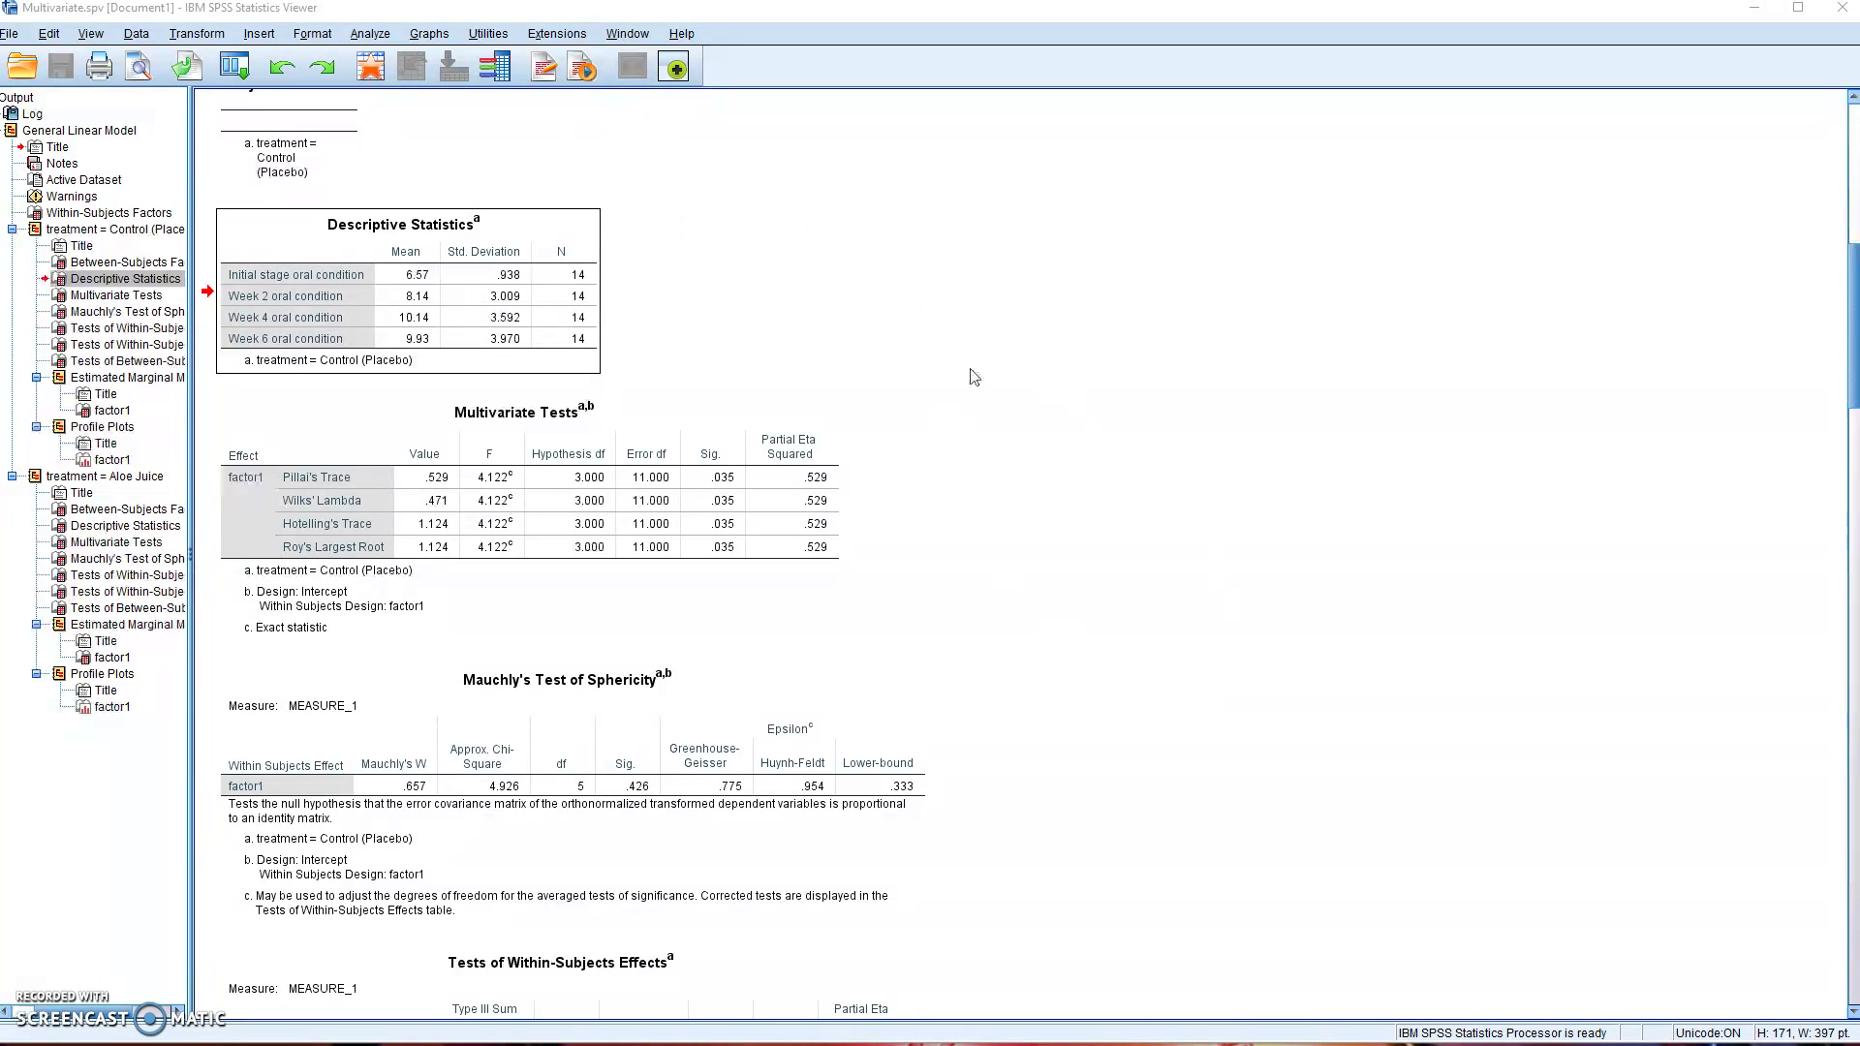
Export the selected control-group Descriptive Statistics table to OUTPUT.xls as an Excel 97-2004 (*.xls) workbook
{"action": "scroll", "coordinate": [1045, 455], "scroll_direction": "down", "scroll_amount": 10}
{"action": "scroll", "coordinate": [1046, 475], "scroll_direction": "down", "scroll_amount": 3}
{"action": "scroll", "coordinate": [1051, 477], "scroll_direction": "up", "scroll_amount": 12}
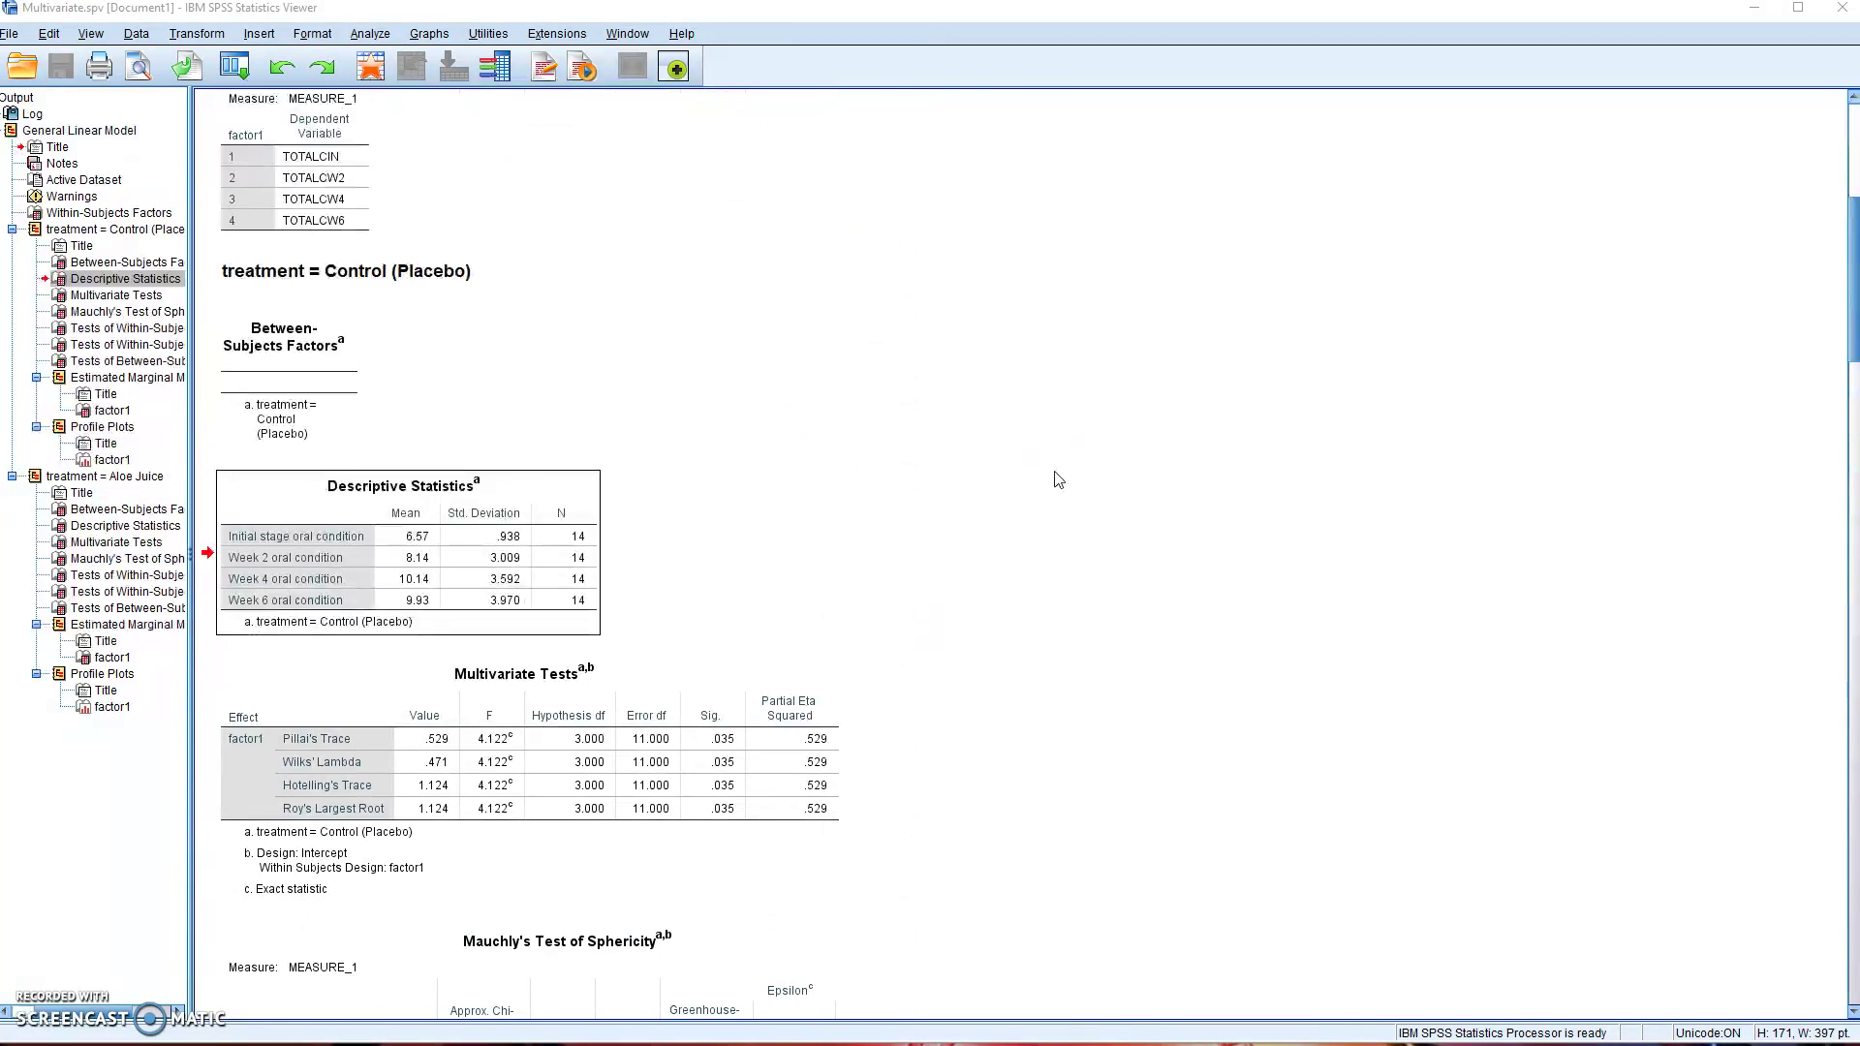
{"action": "scroll", "coordinate": [971, 474], "scroll_direction": "down", "scroll_amount": 1}
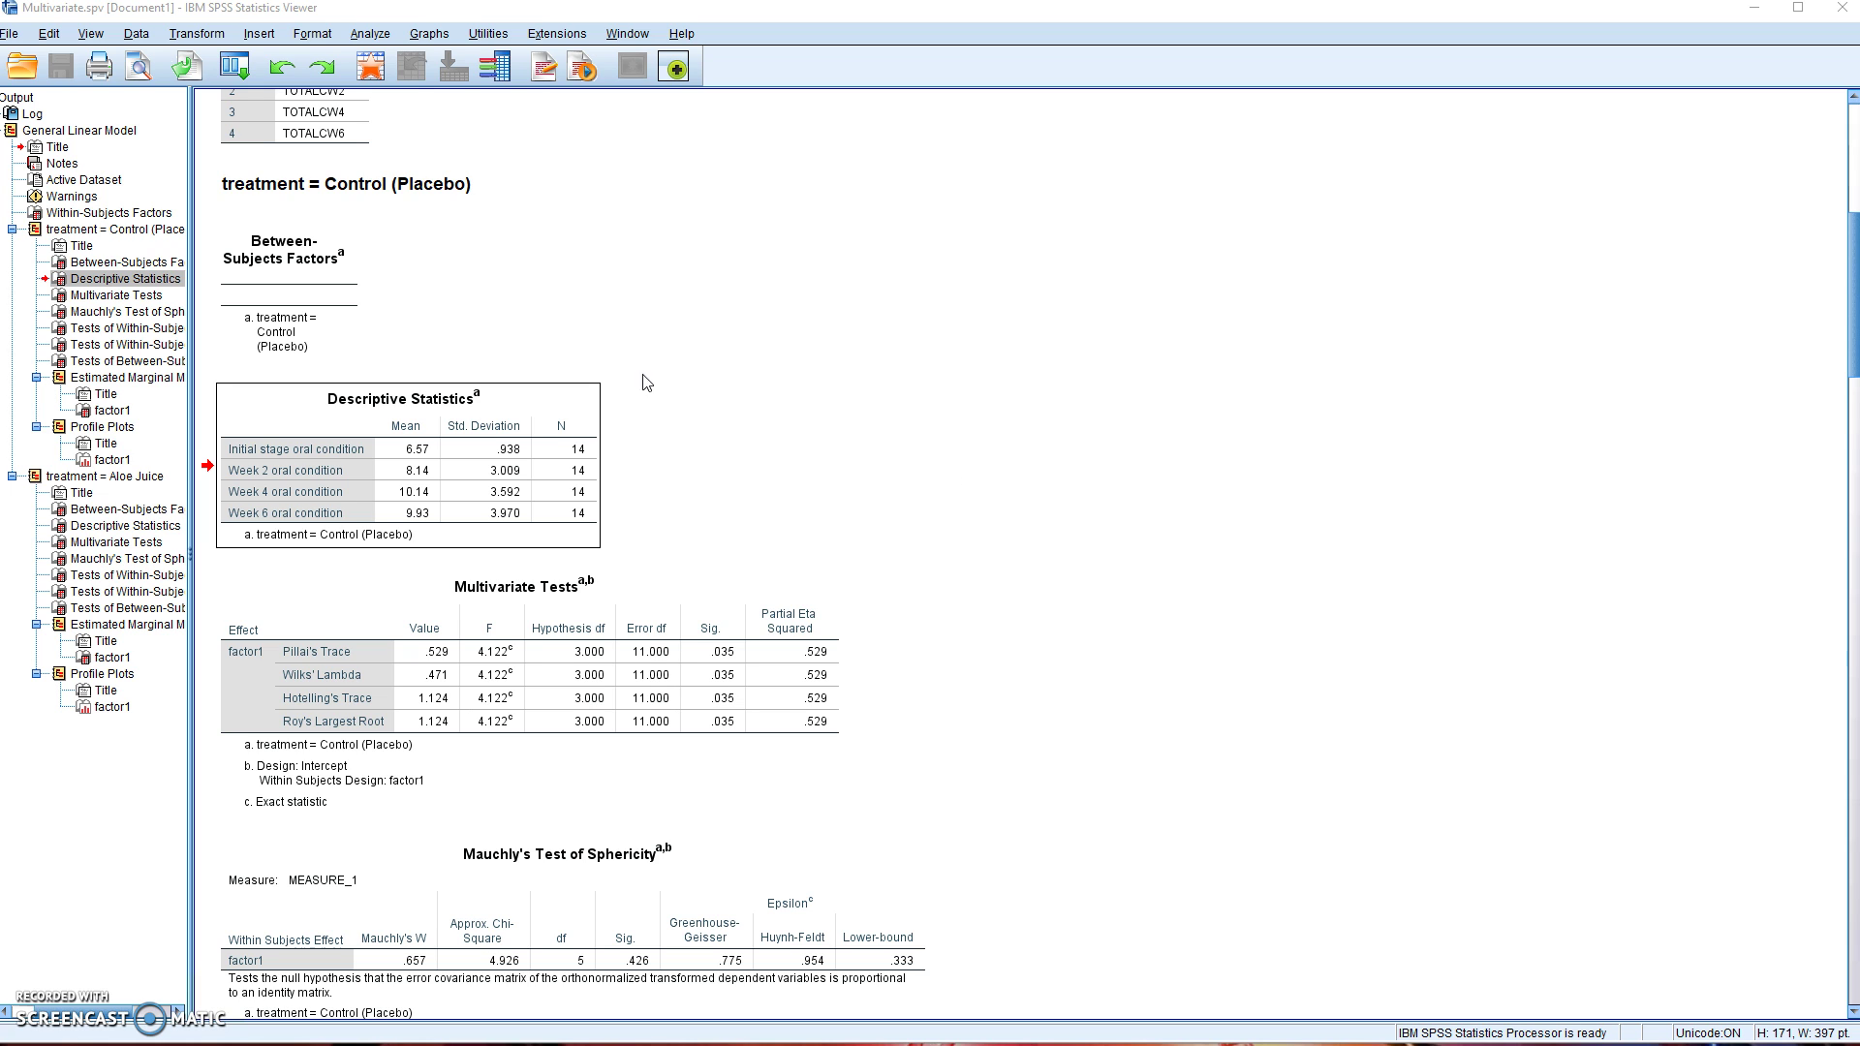
{"action": "right_click", "coordinate": [420, 435]}
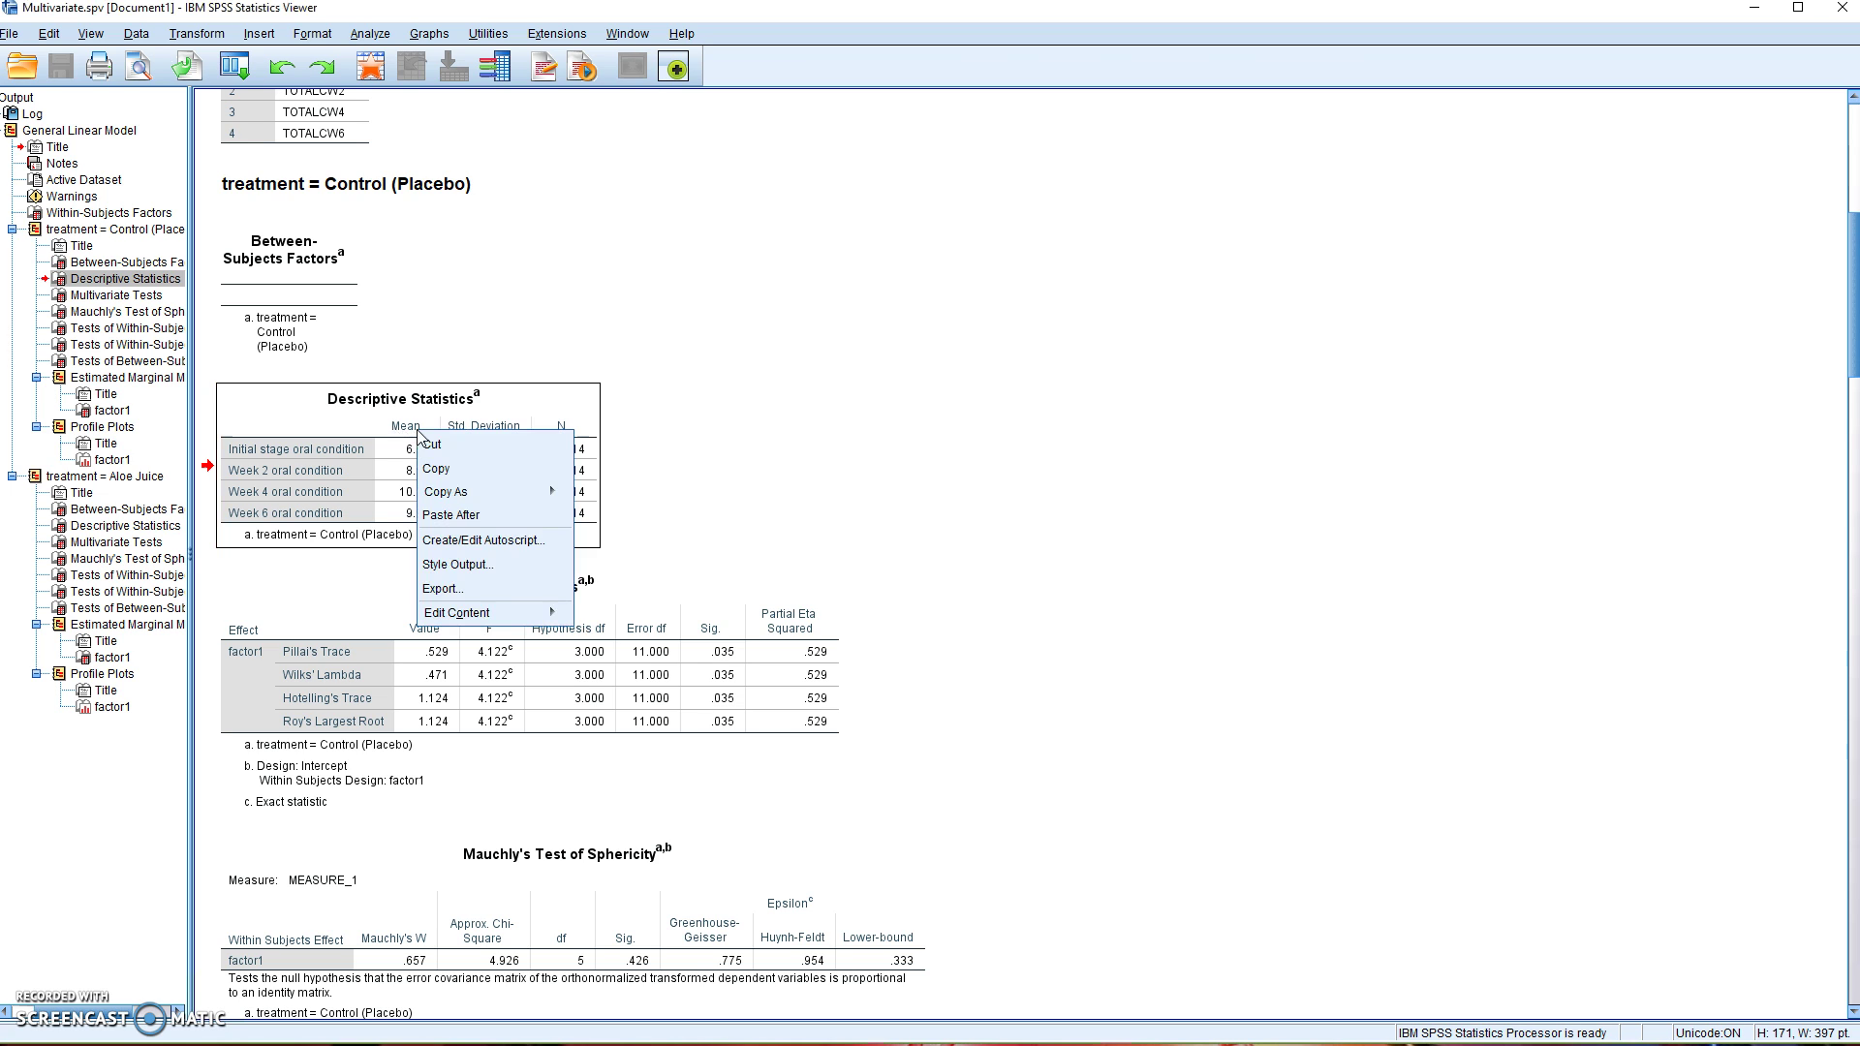
{"action": "left_click", "coordinate": [459, 591]}
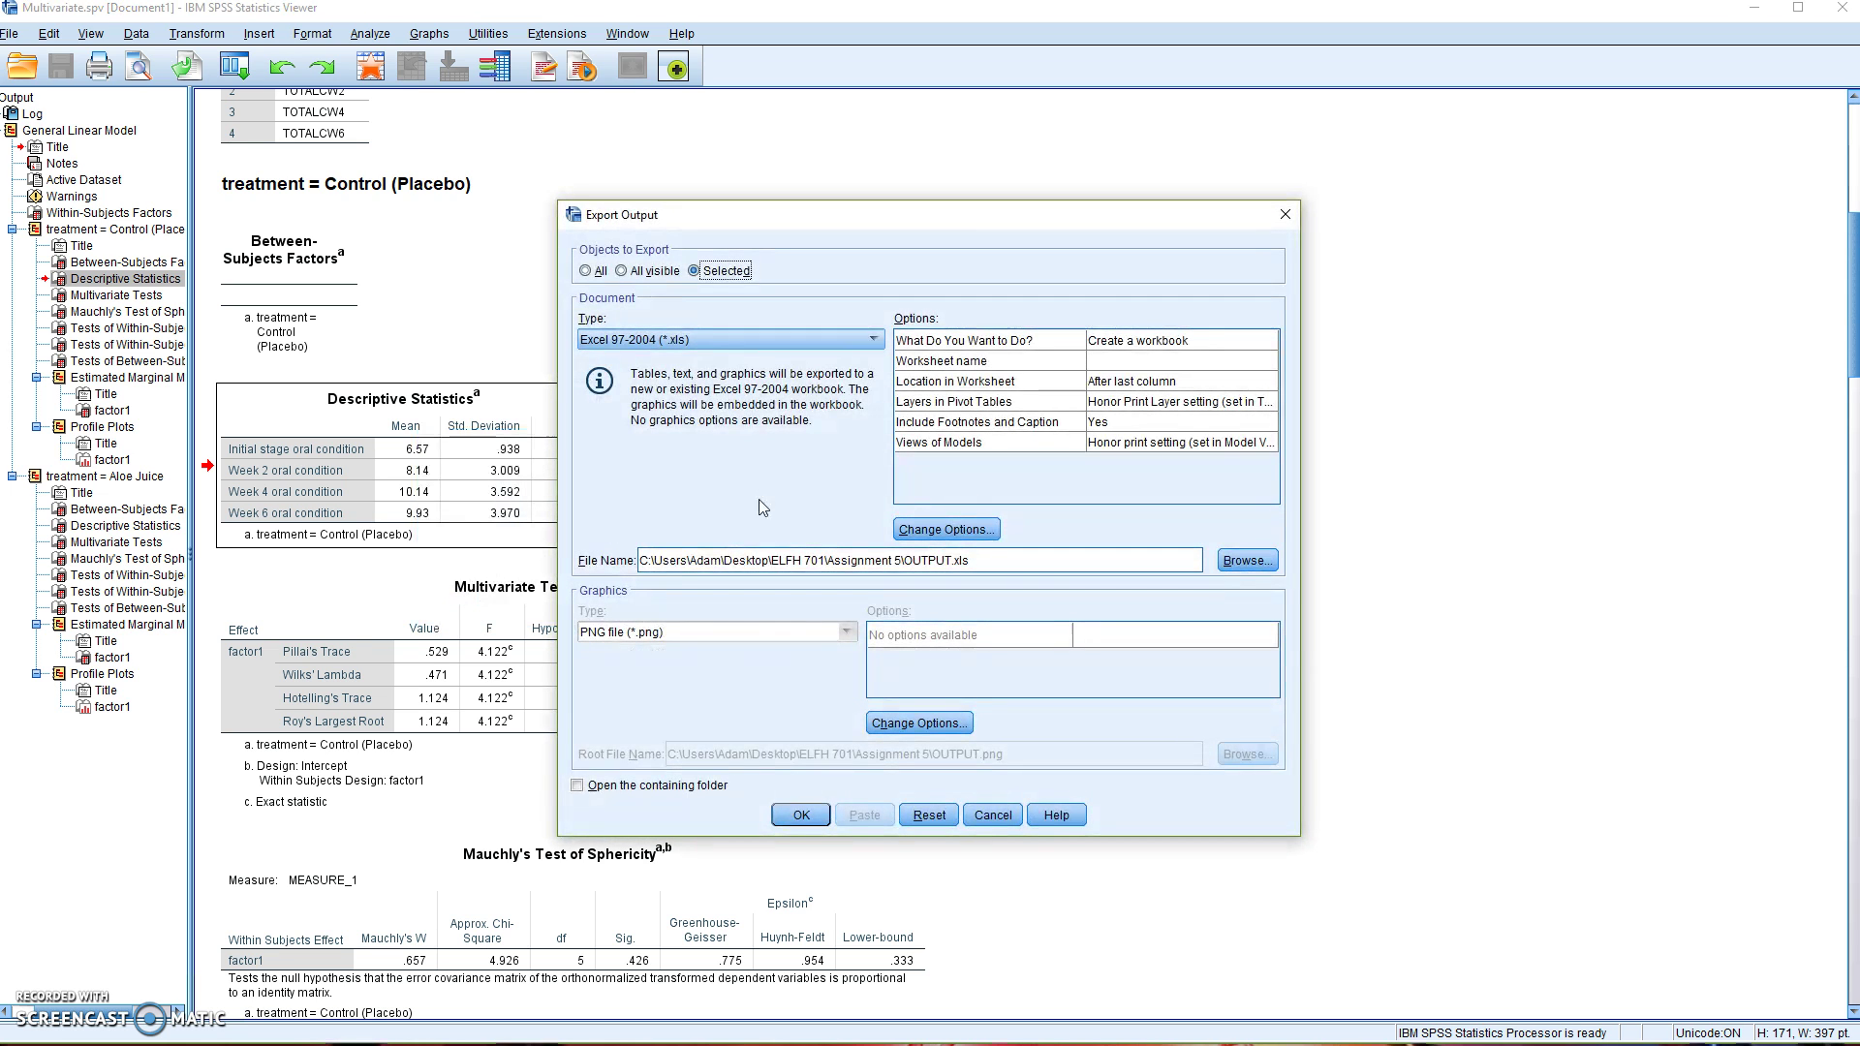
{"action": "left_click", "coordinate": [760, 340]}
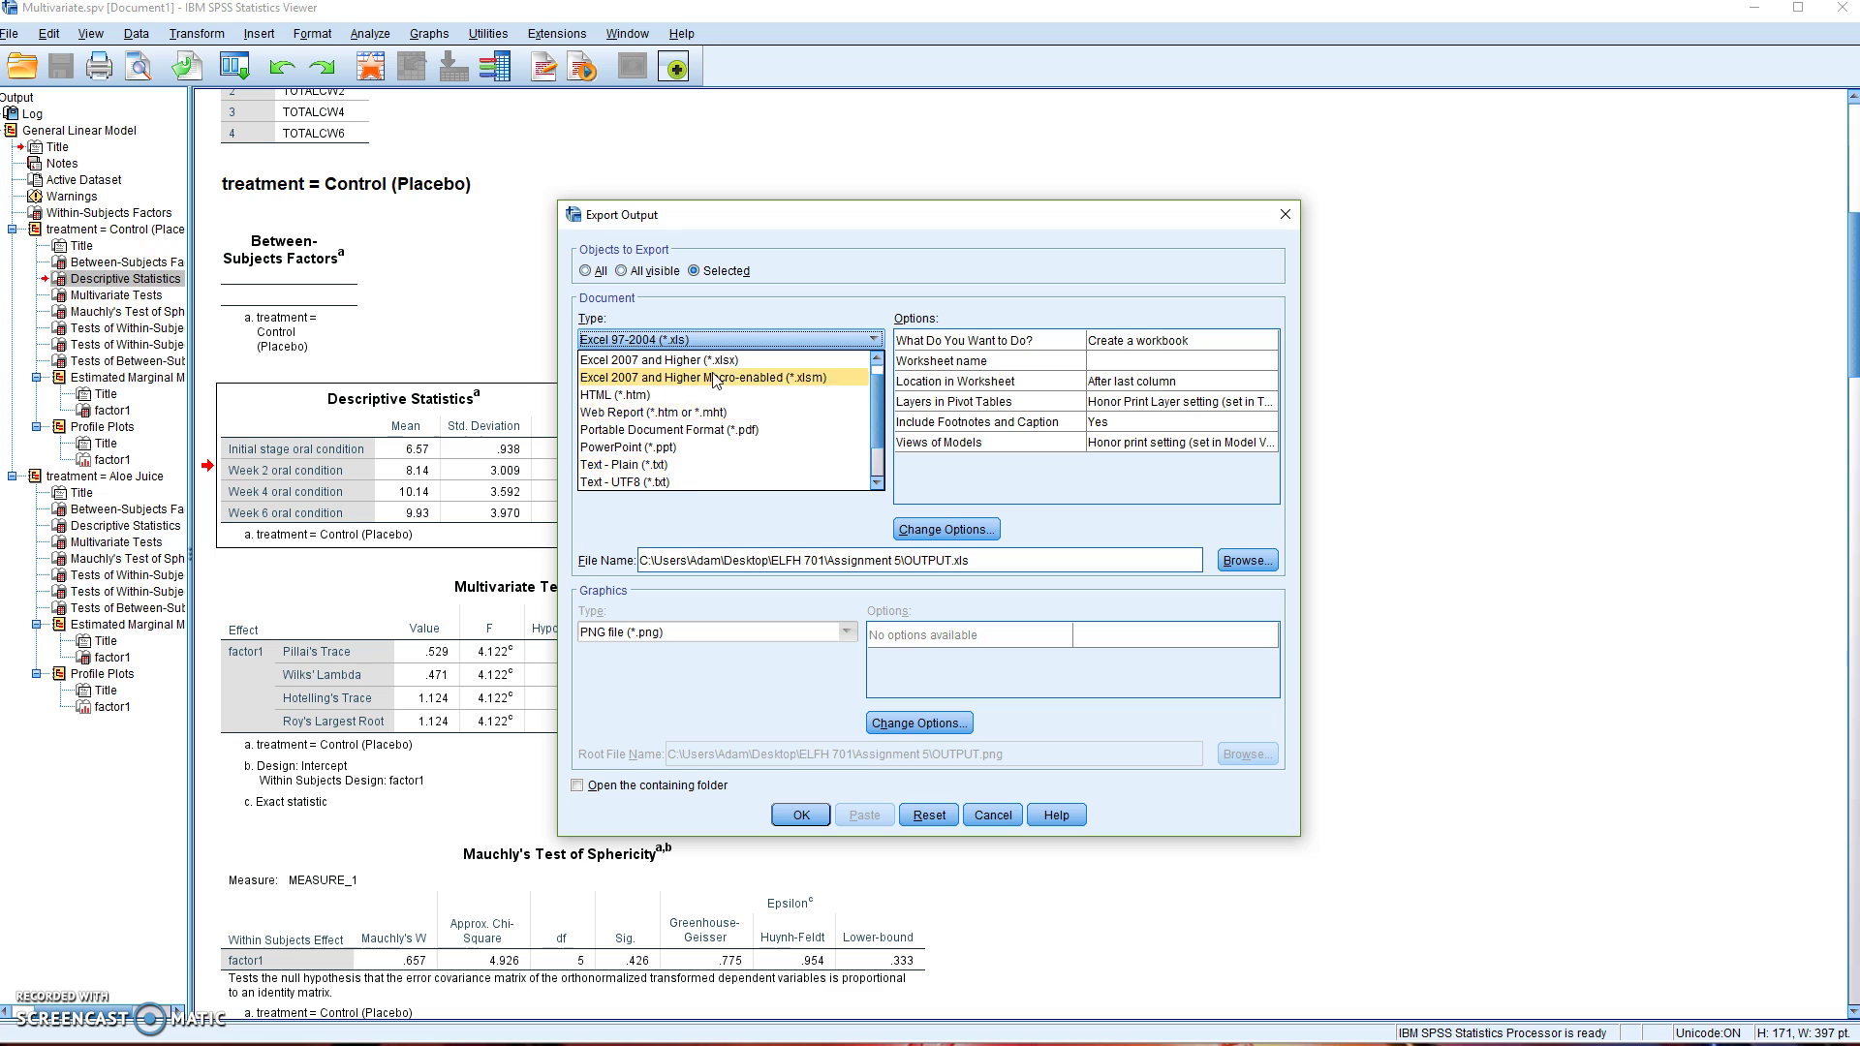
{"action": "left_click", "coordinate": [705, 343]}
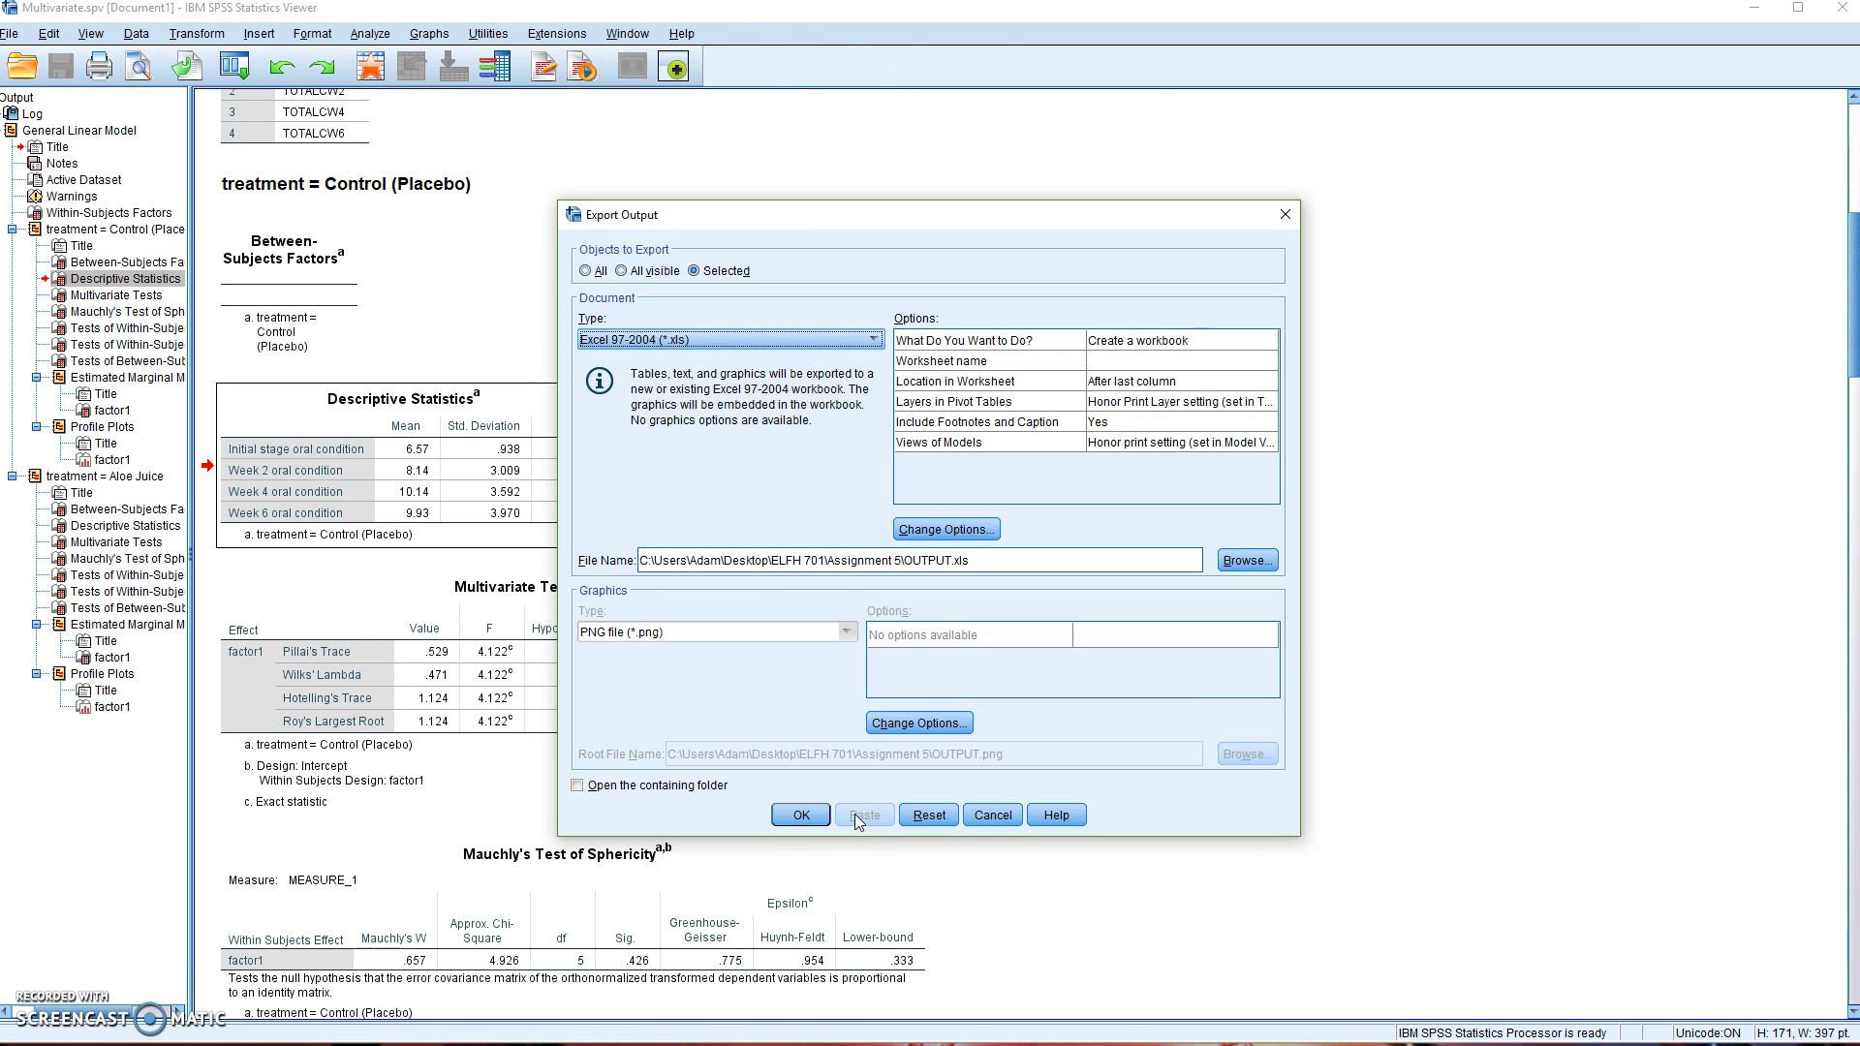
{"action": "left_click", "coordinate": [813, 819]}
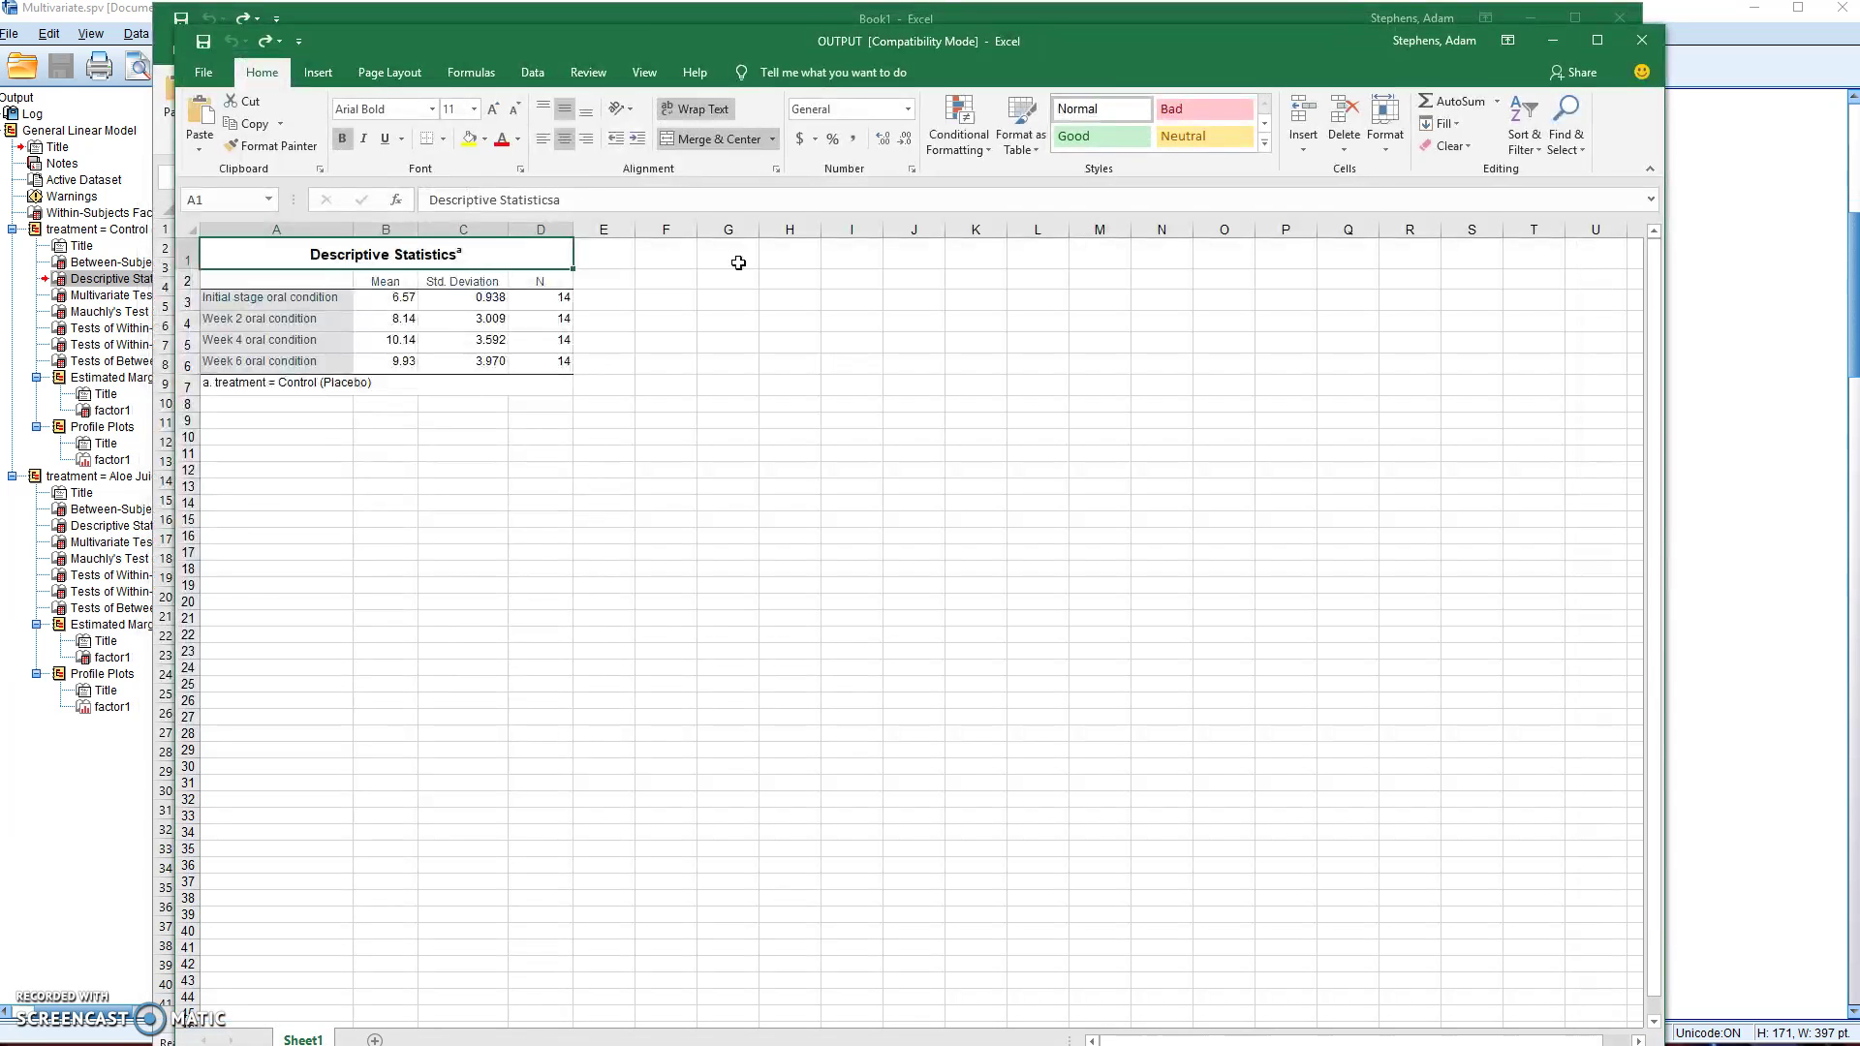
In the exported OUTPUT workbook in Excel, remove the grey fill from the row labels in A3:A6
{"action": "left_click_drag", "start_coordinate": [593, 32], "coordinate": [667, 53]}
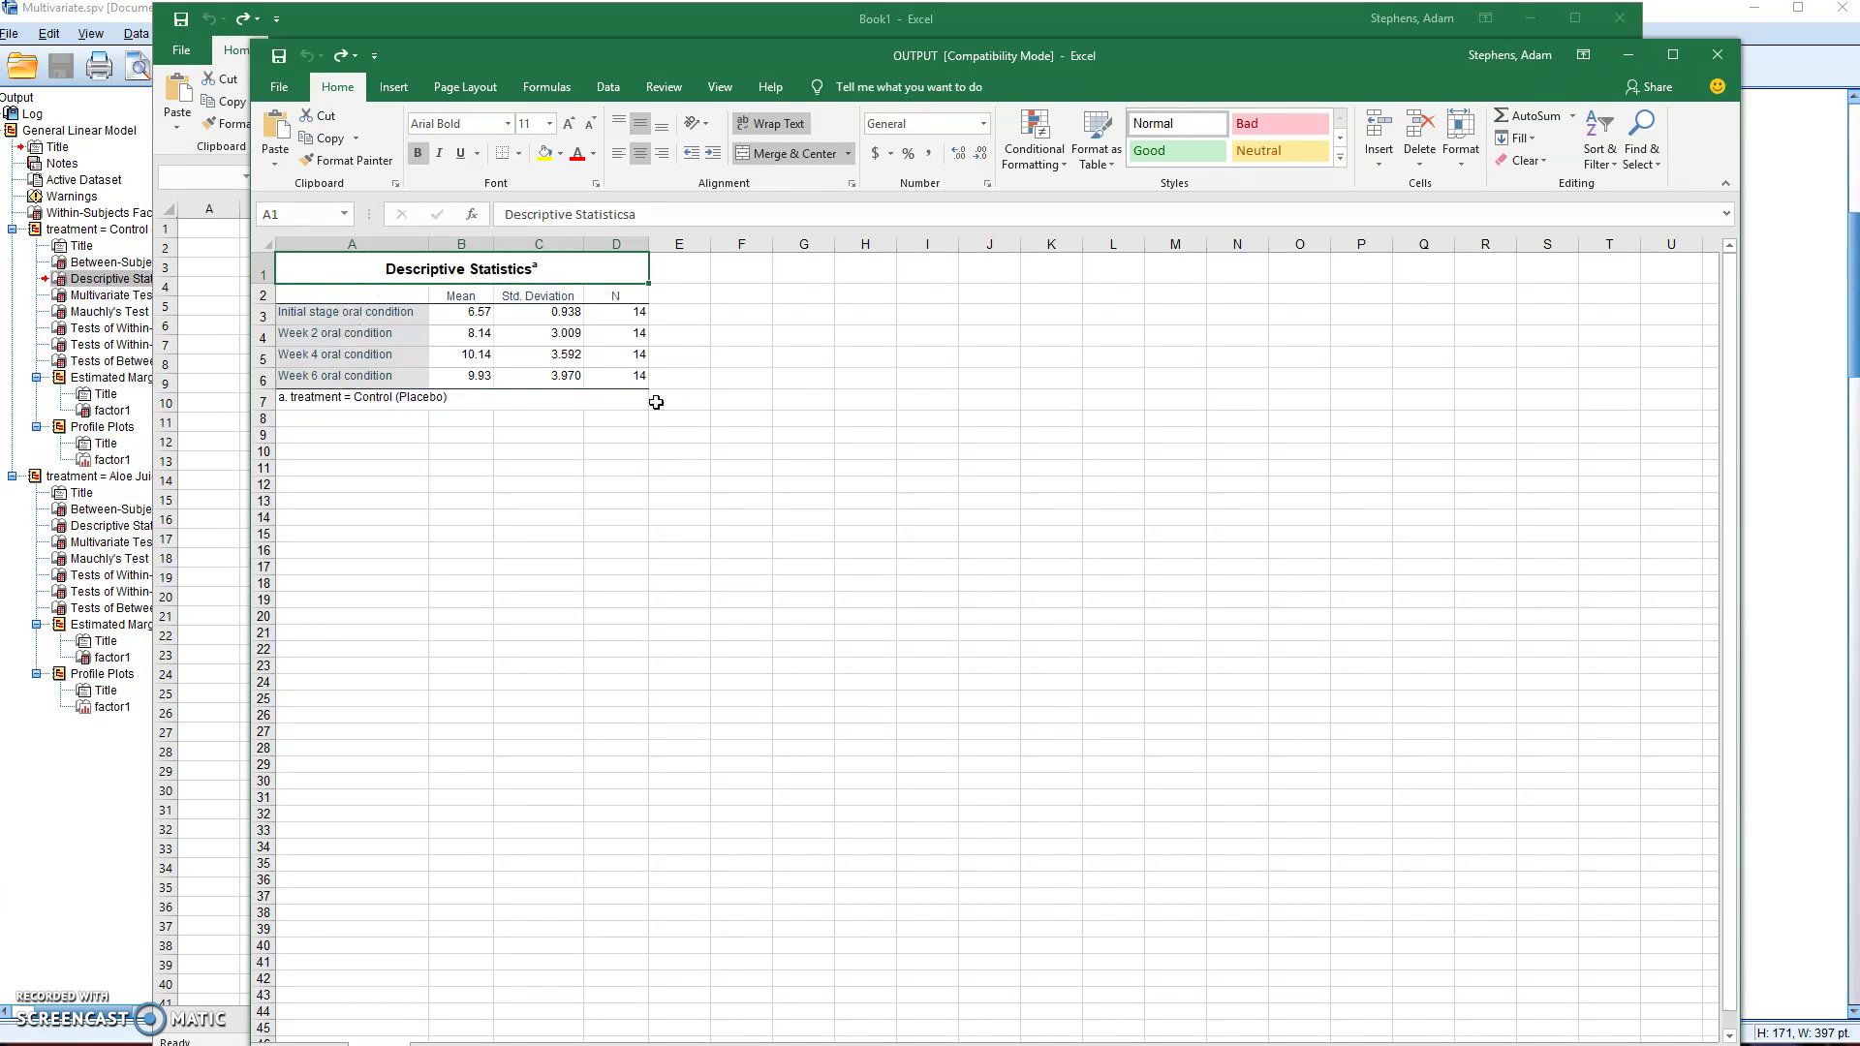
{"action": "left_click", "coordinate": [380, 317]}
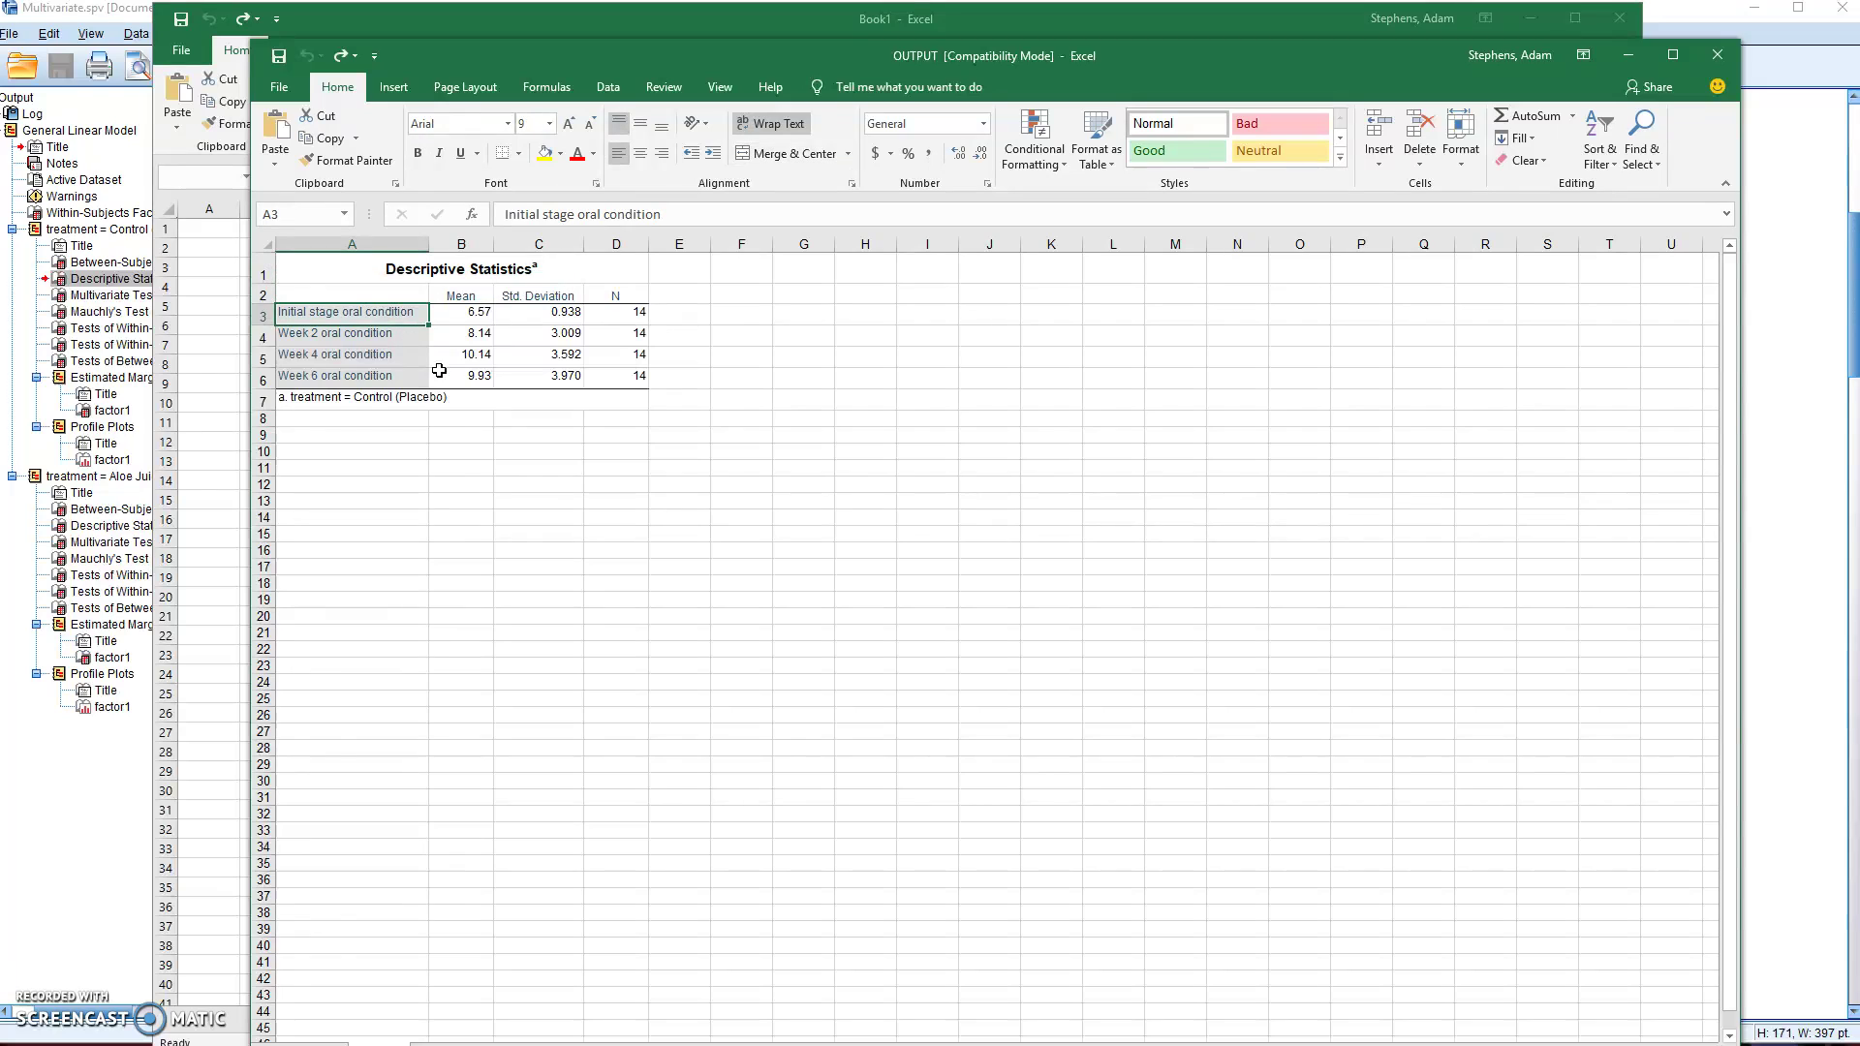
{"action": "left_click", "coordinate": [446, 271]}
{"action": "left_click", "coordinate": [670, 214]}
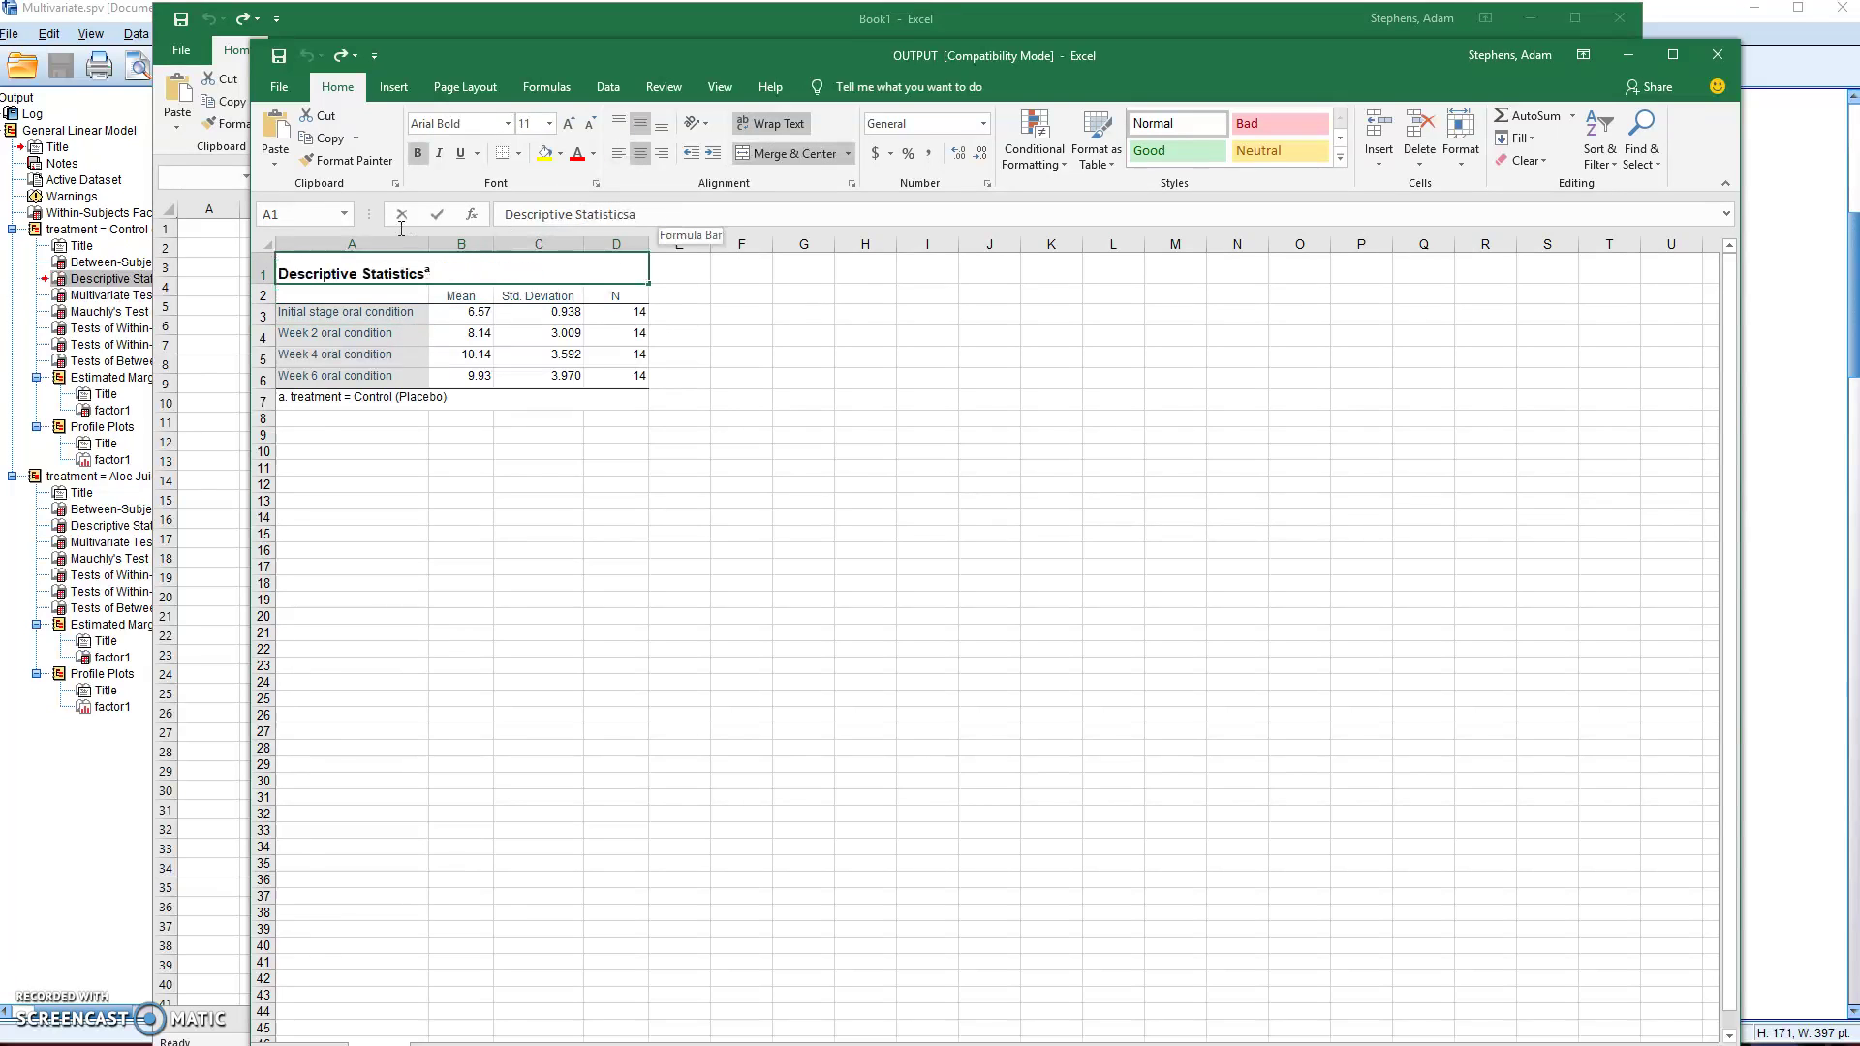
{"action": "left_click", "coordinate": [463, 315]}
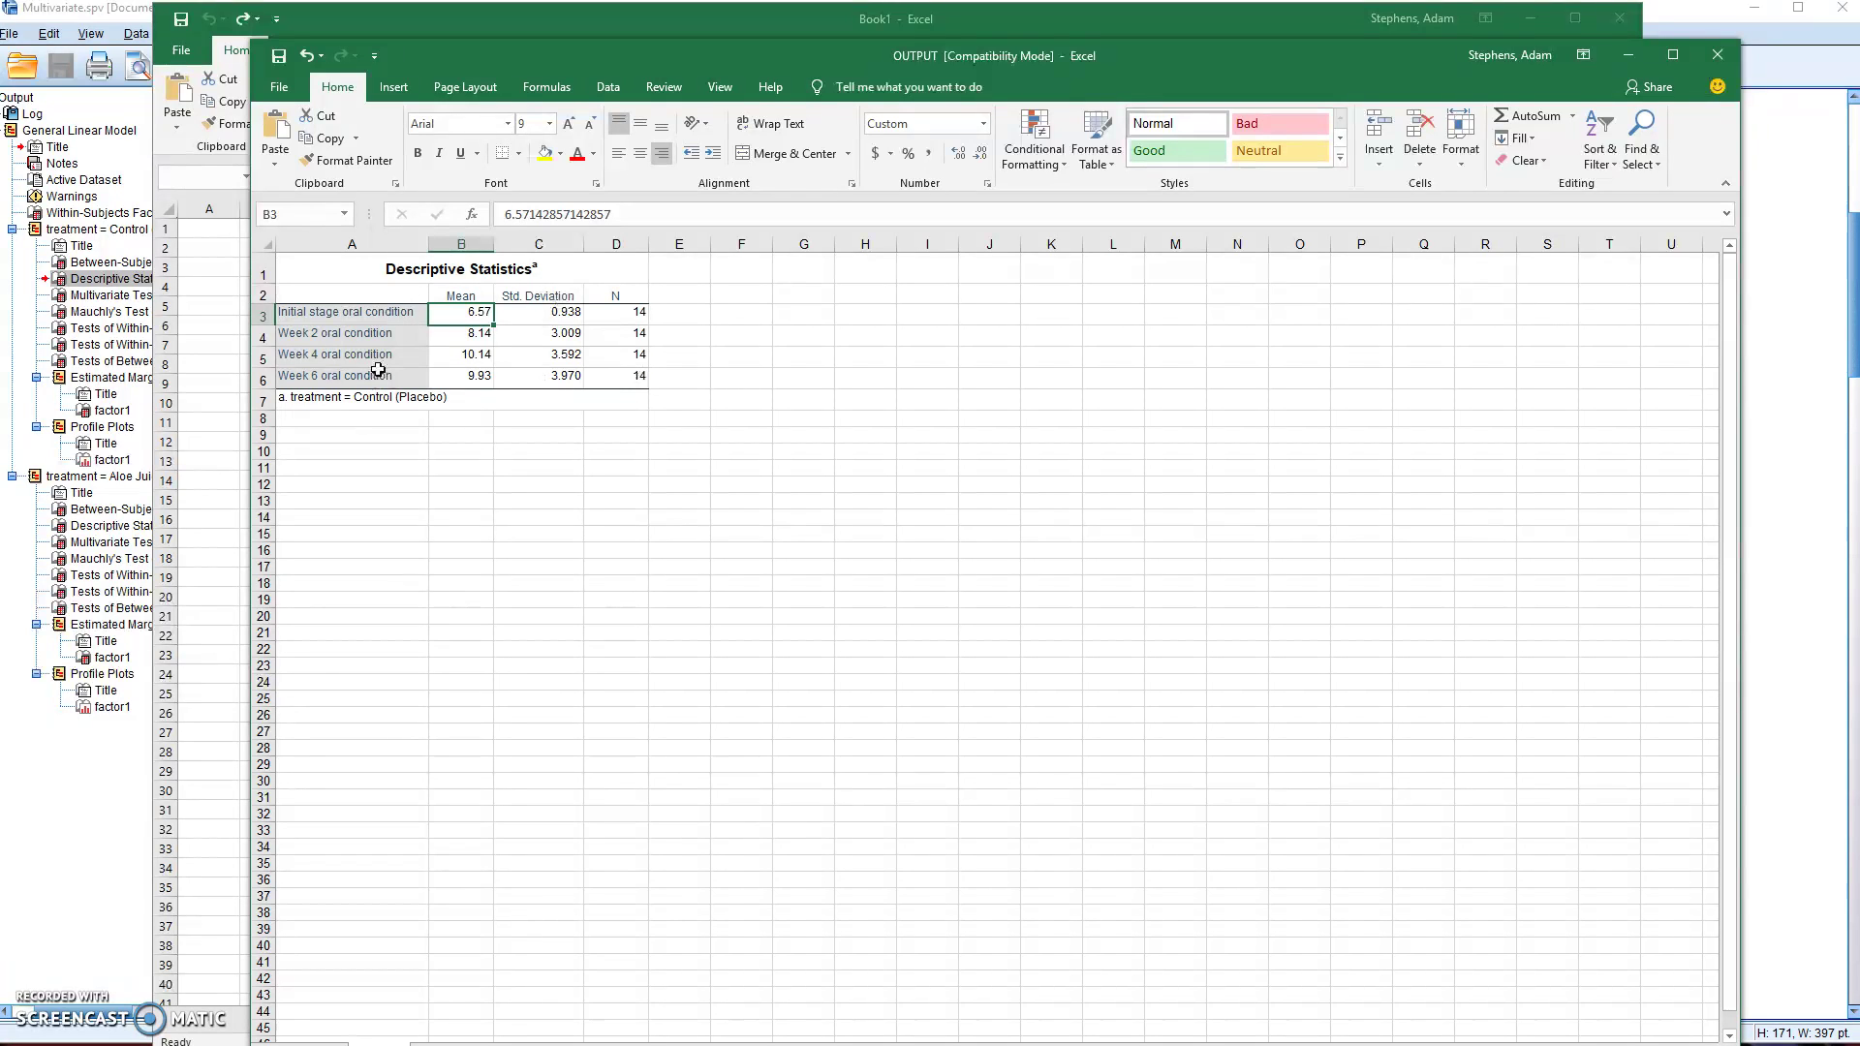
{"action": "left_click_drag", "start_coordinate": [377, 315], "coordinate": [380, 380]}
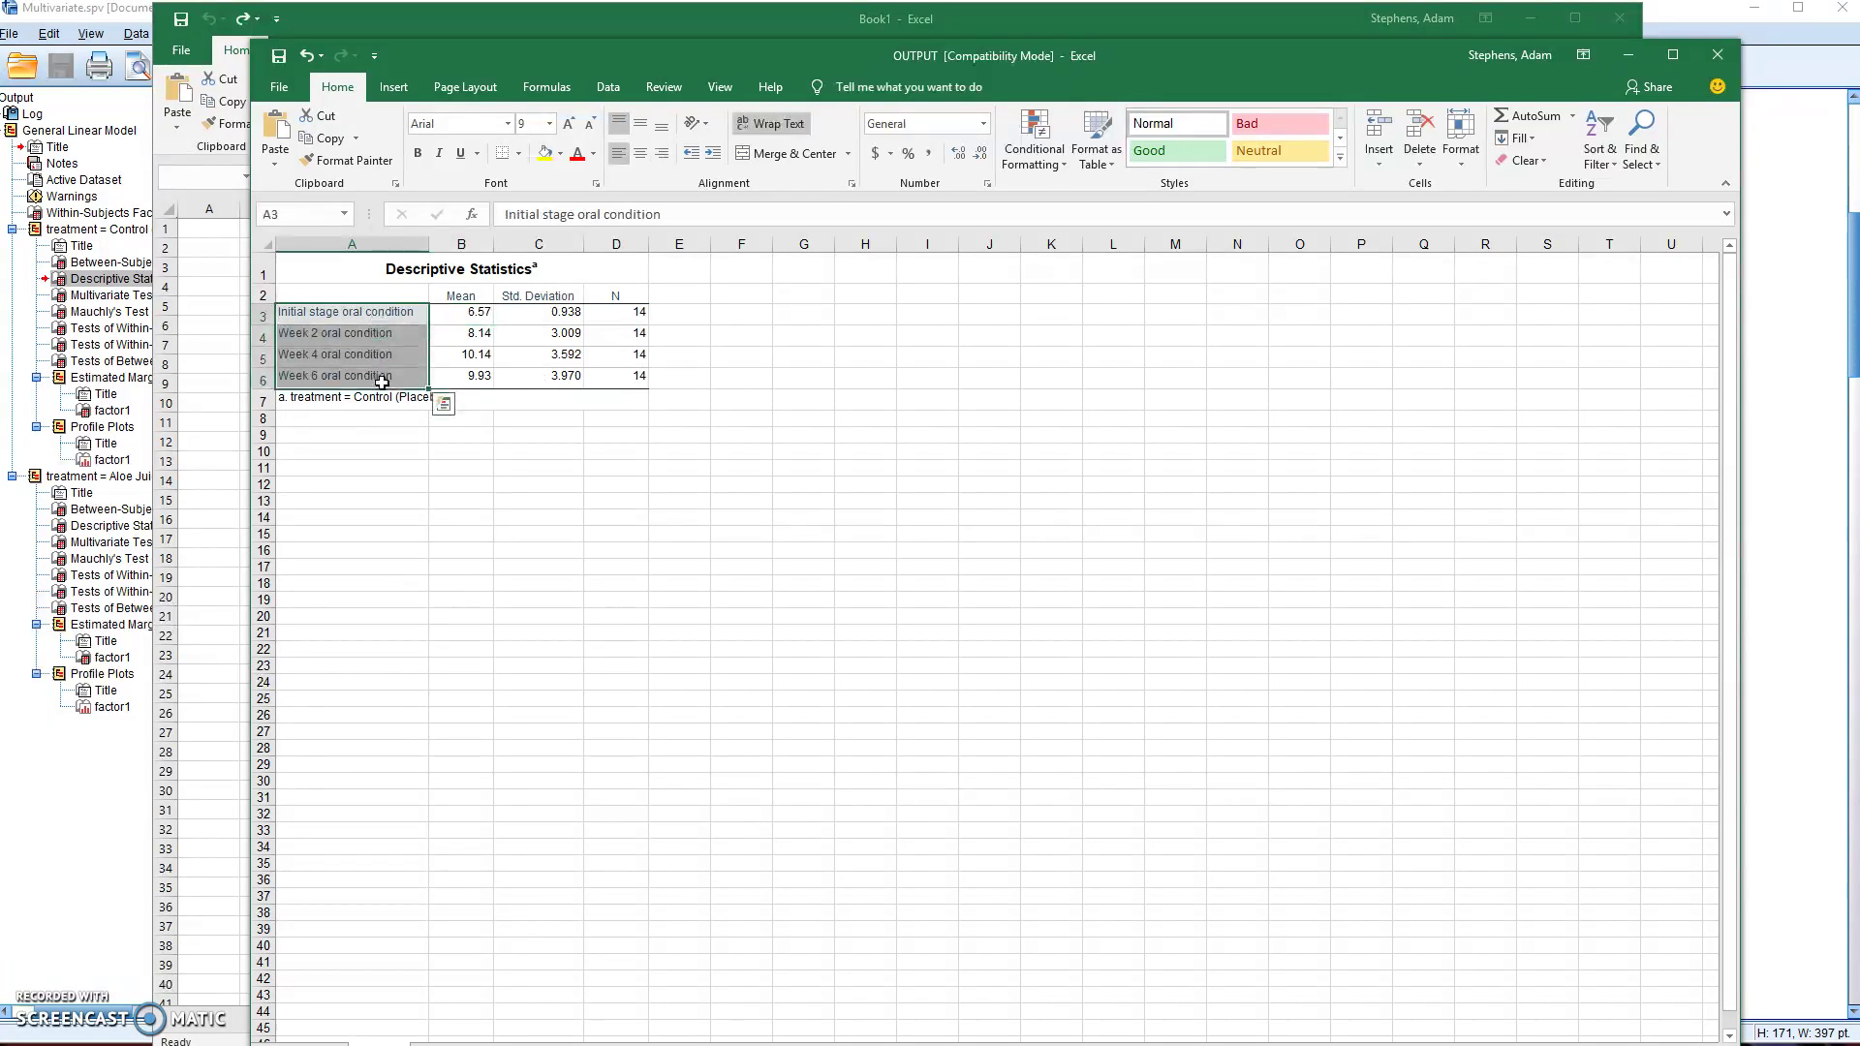
{"action": "left_click", "coordinate": [561, 155]}
{"action": "left_click", "coordinate": [550, 326]}
{"action": "left_click", "coordinate": [508, 517]}
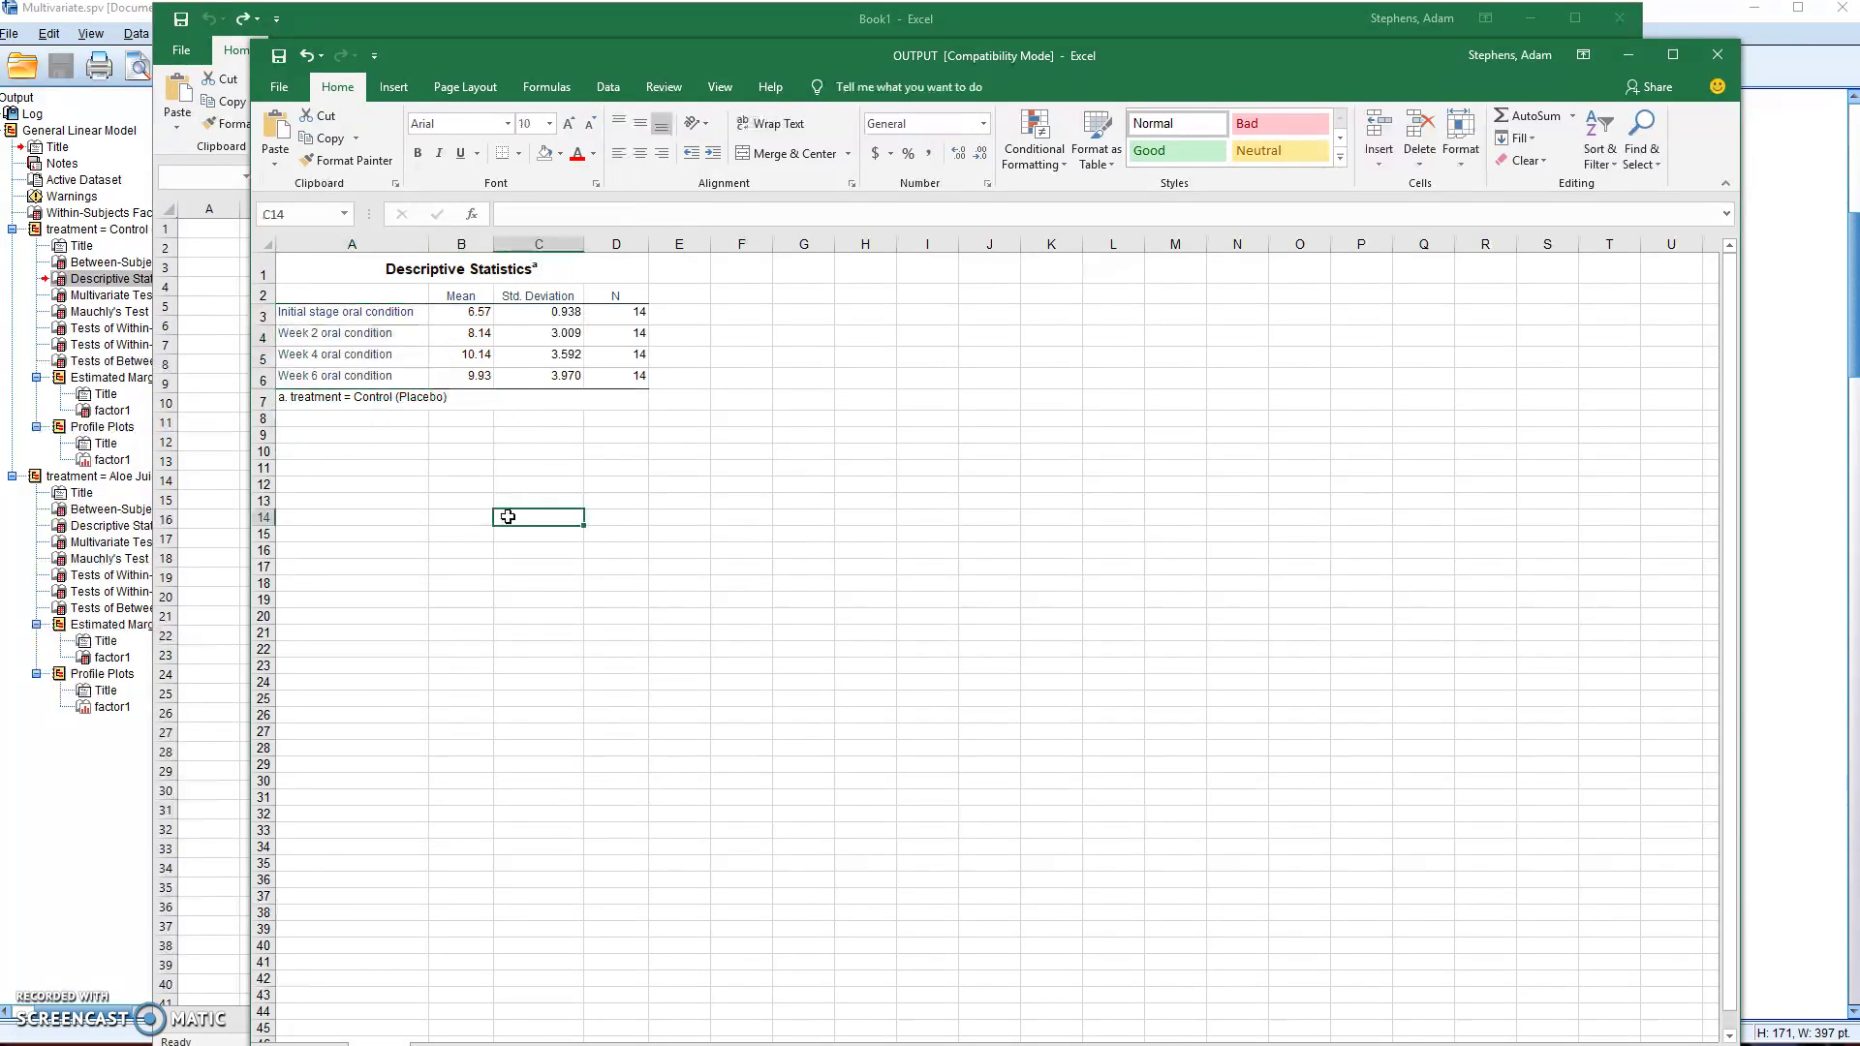
Close the OUTPUT workbook and minimize Book1 to return to the SPSS output
{"action": "left_click", "coordinate": [1717, 56]}
{"action": "left_click", "coordinate": [904, 552]}
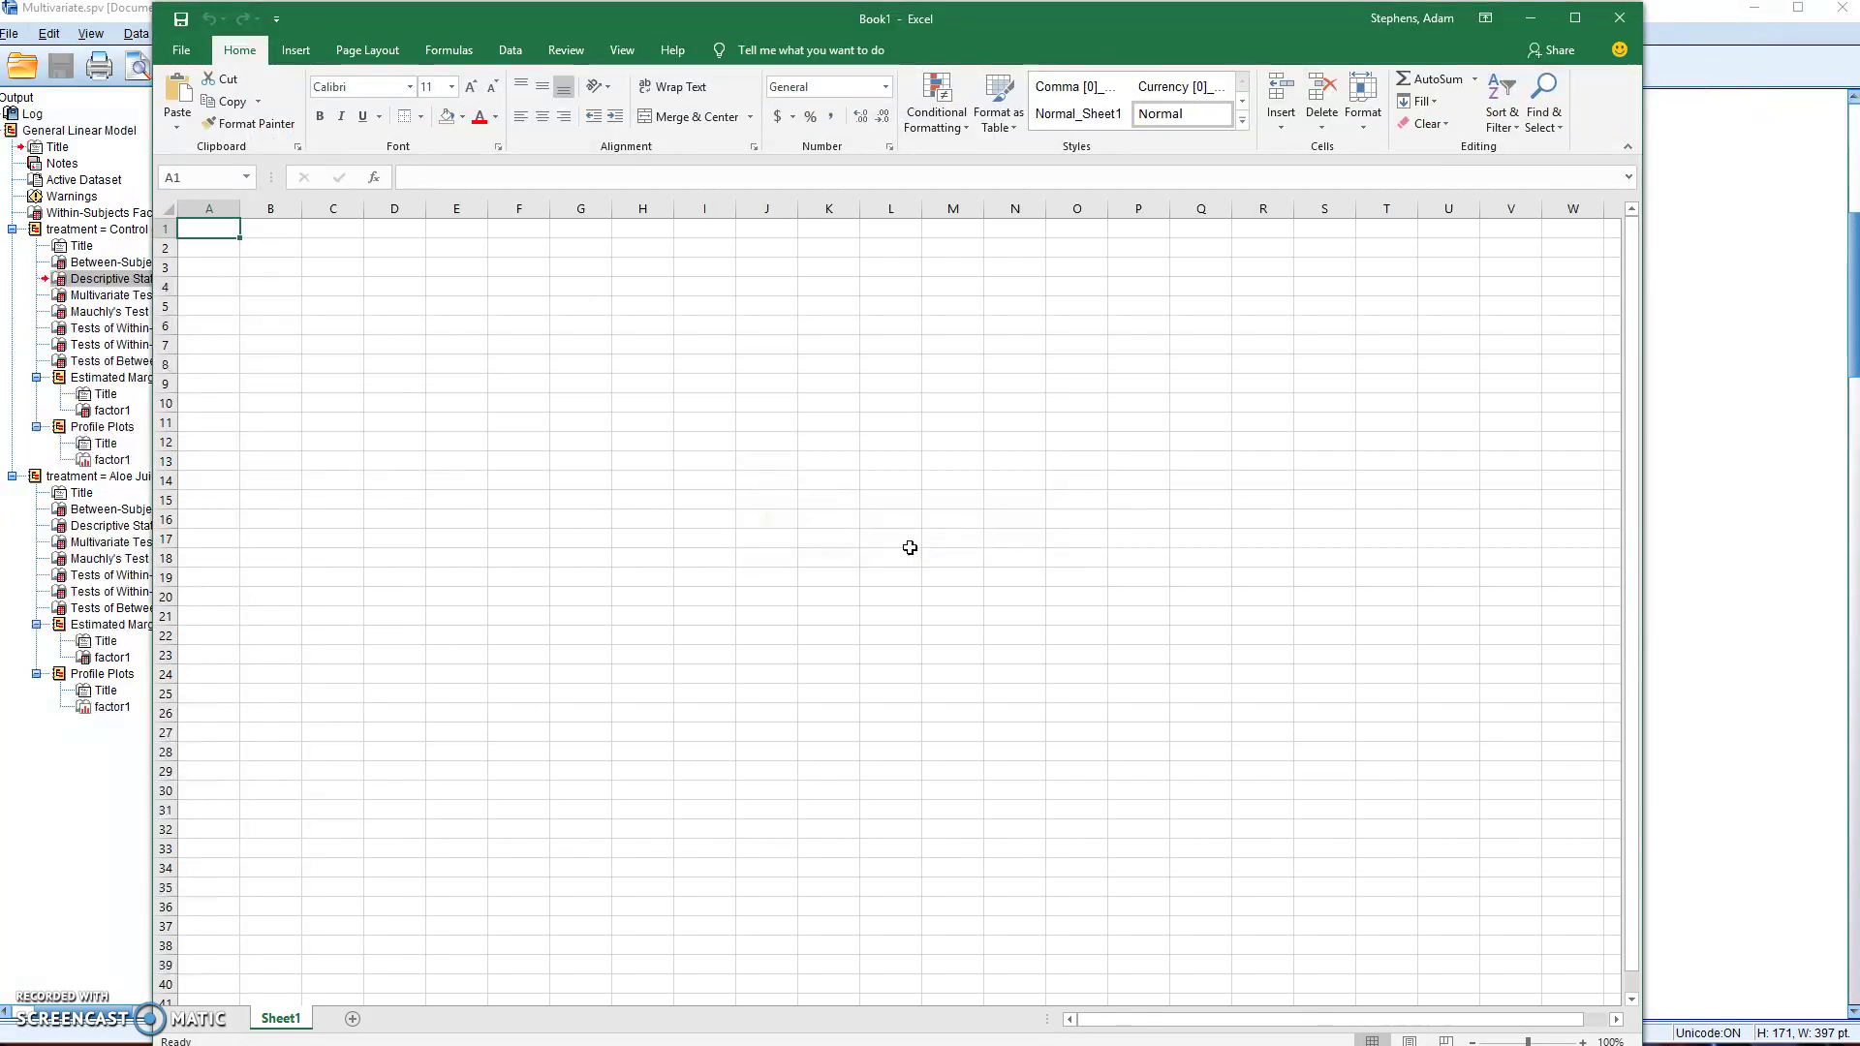
{"action": "left_click", "coordinate": [1530, 18]}
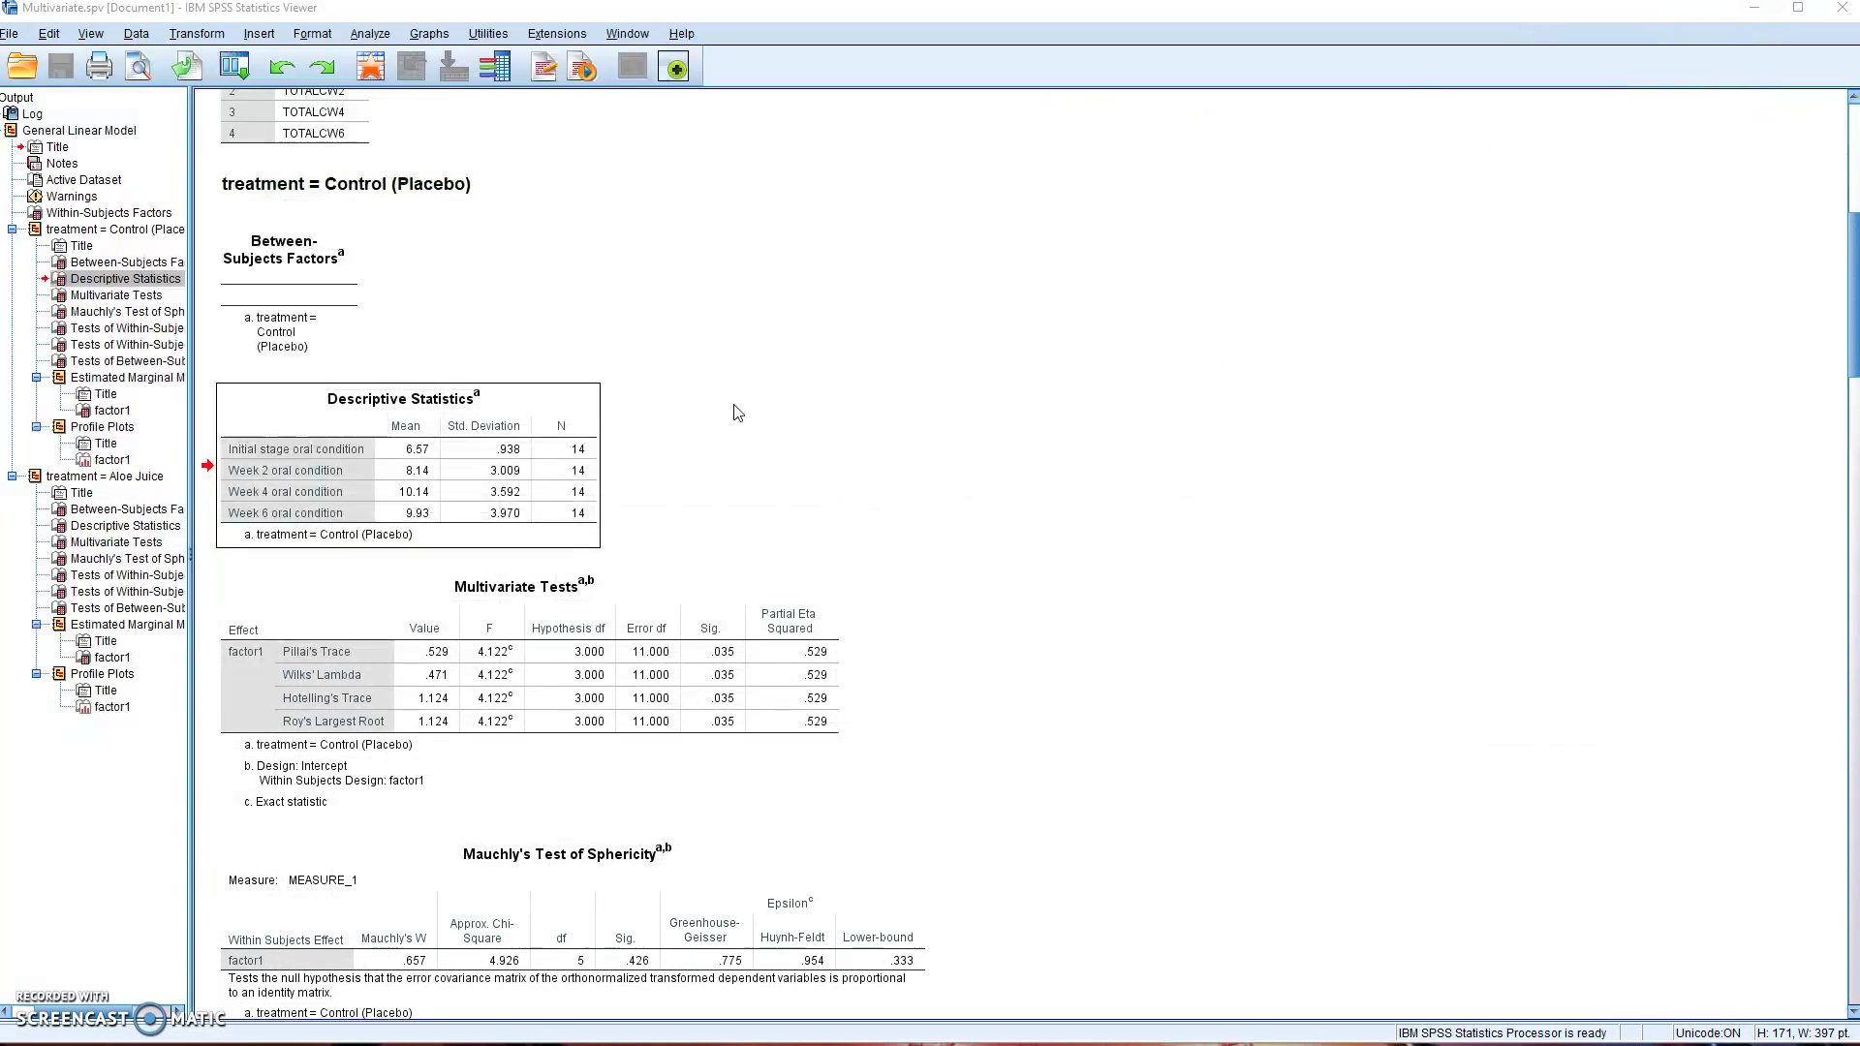
Copy the Descriptive Statistics table as Excel Worksheet (BIFF) and switch to Book1 in Excel
{"action": "right_click", "coordinate": [489, 437]}
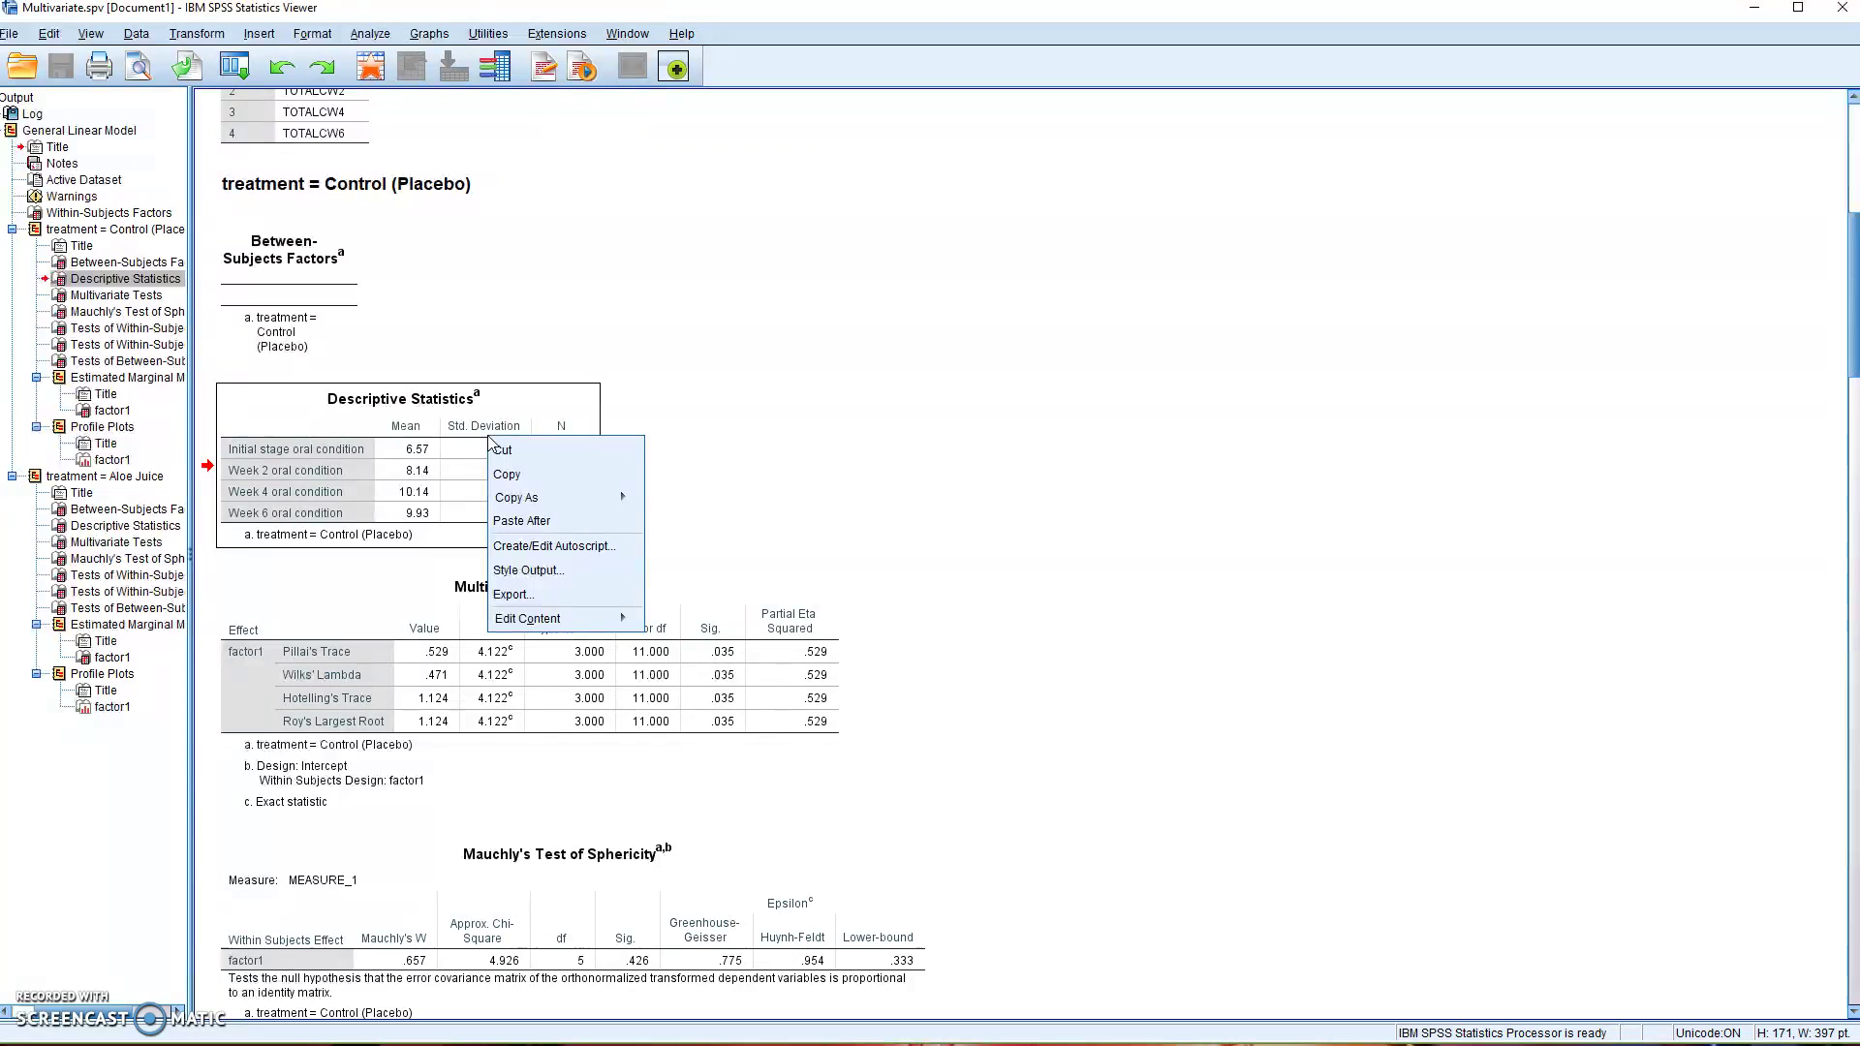
{"action": "mouse_move", "coordinate": [508, 503]}
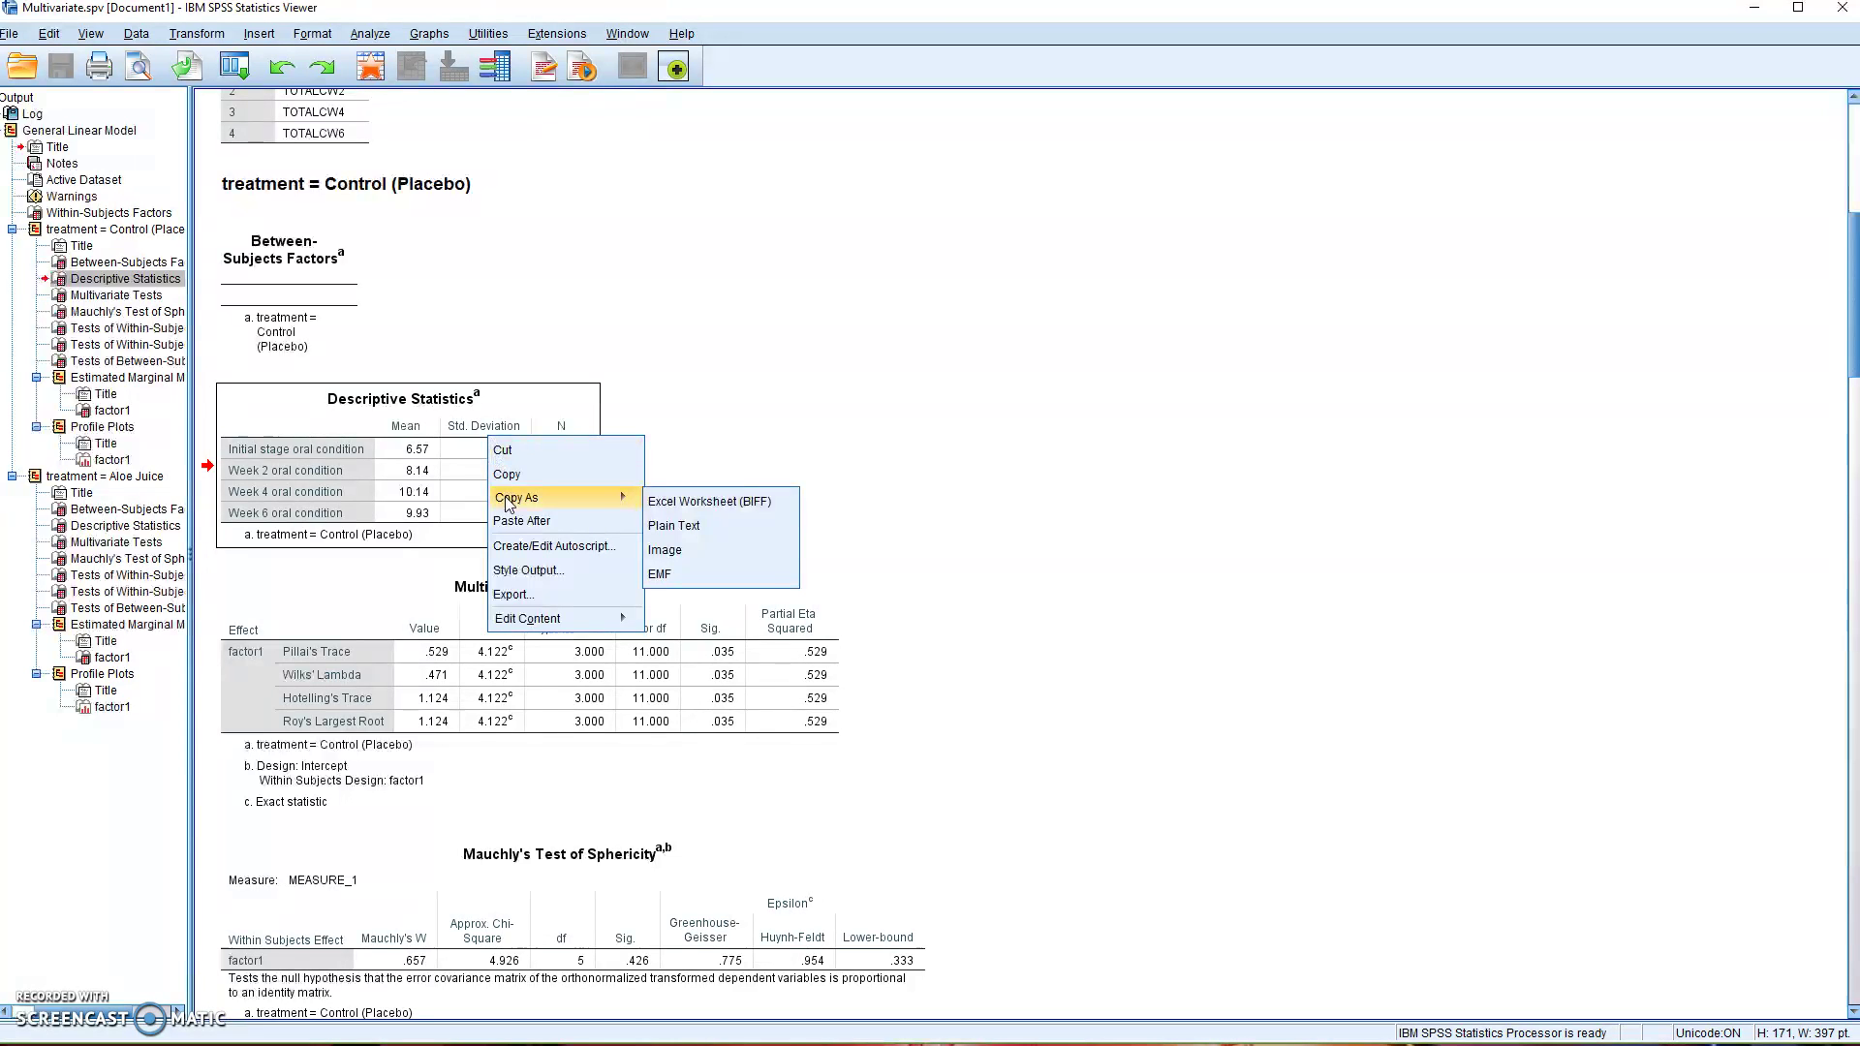
{"action": "left_click", "coordinate": [731, 507]}
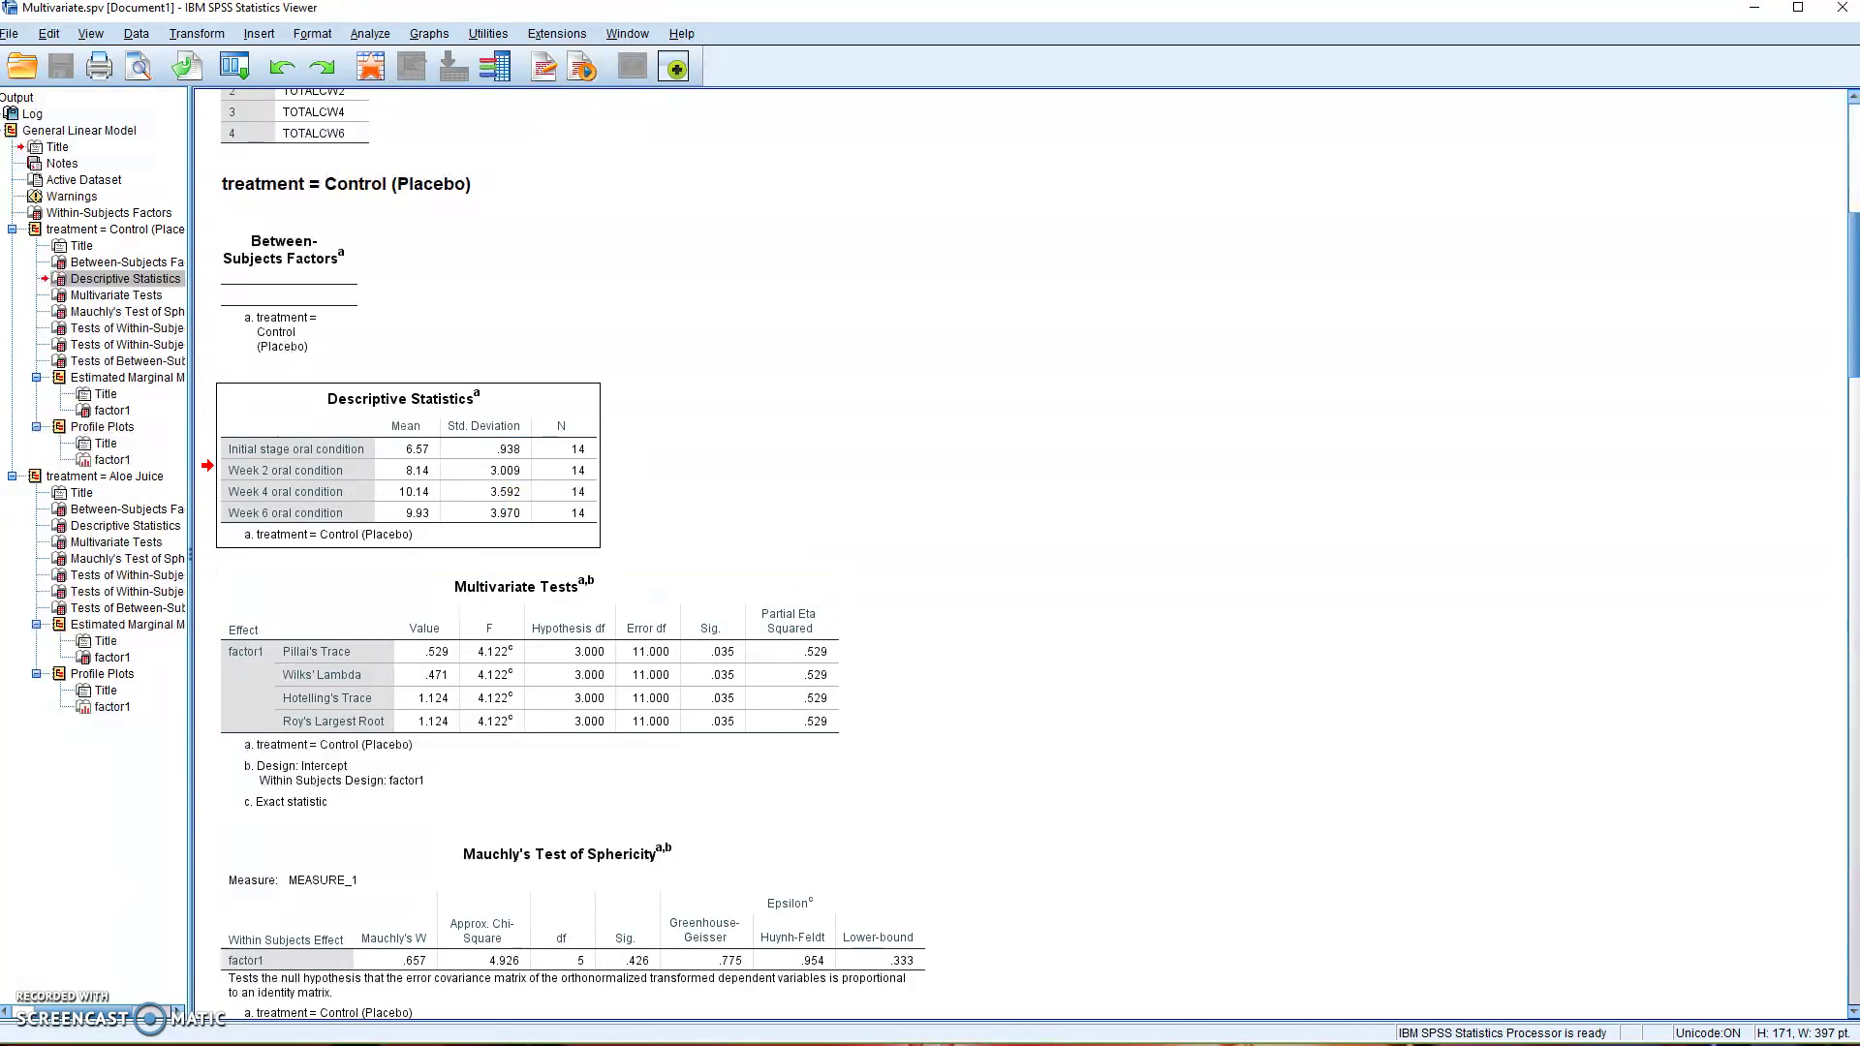
{"action": "key", "text": "alt+Tab"}
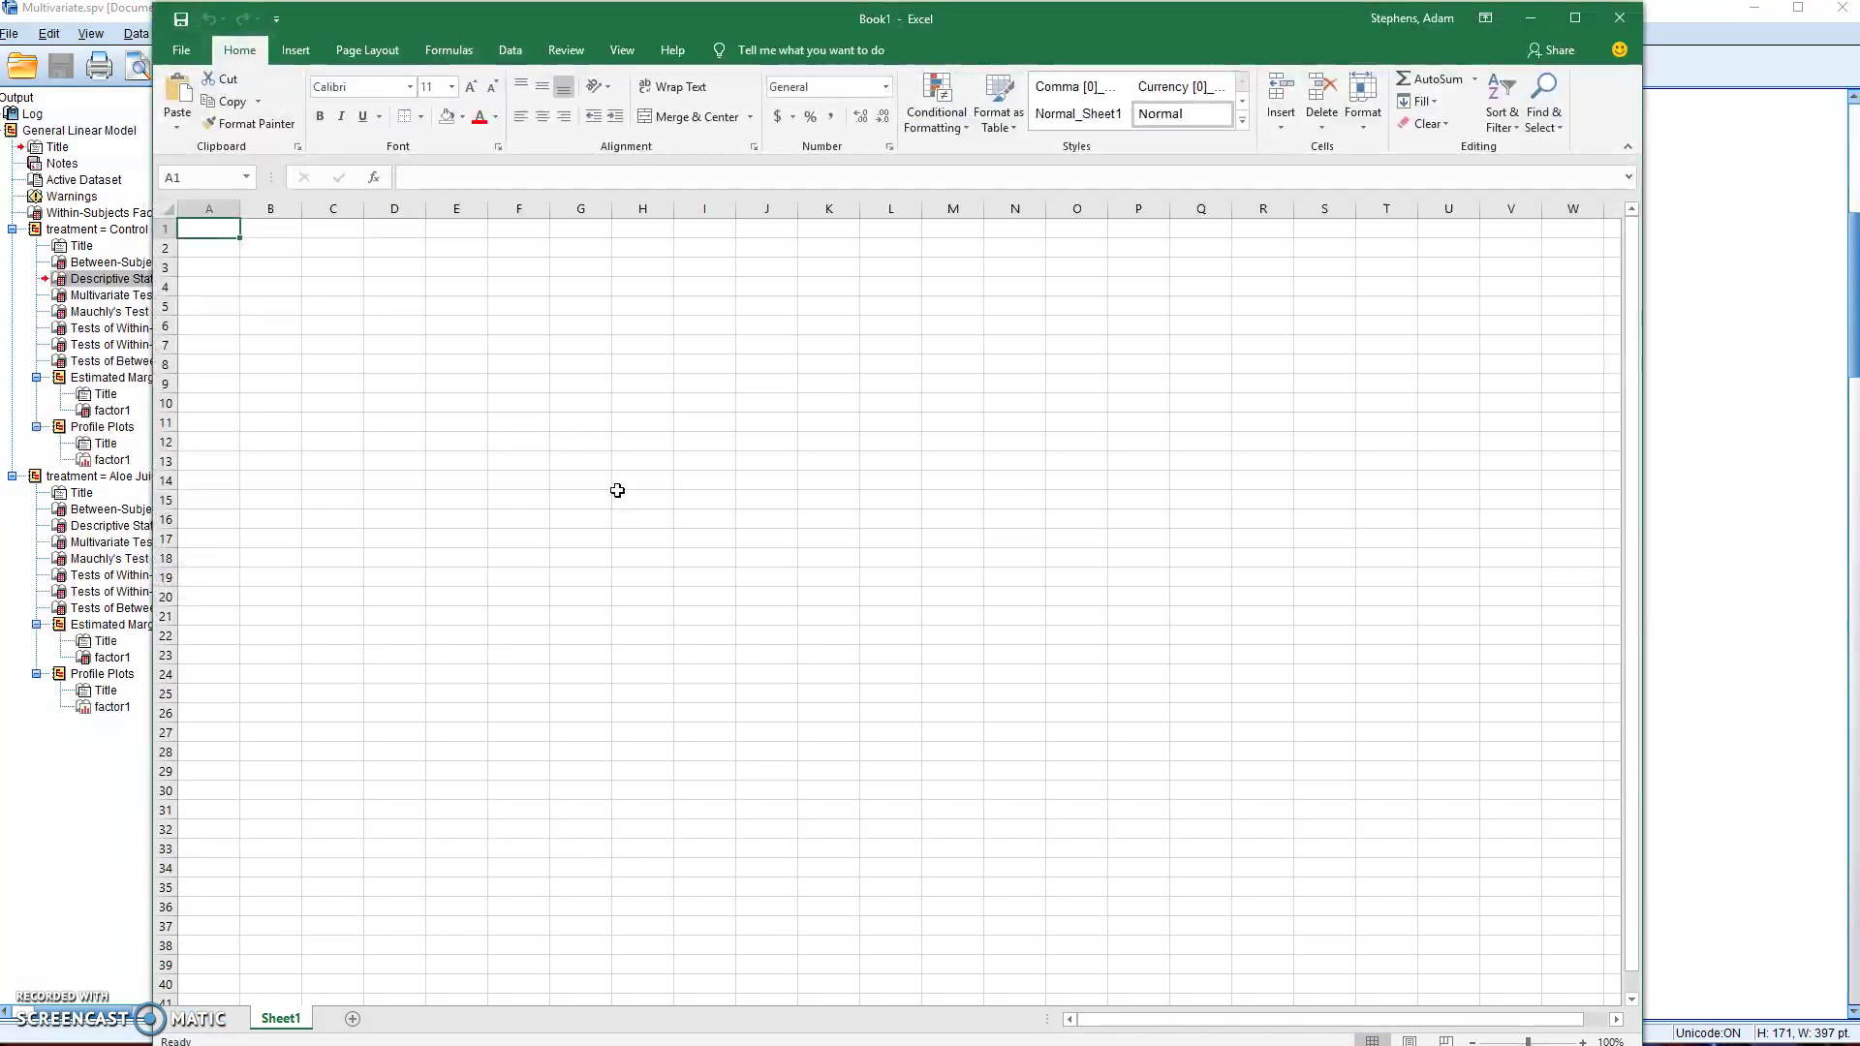
Paste the copied table into Sheet1 with Match Destination Formatting and widen column A to fit the row labels
{"action": "left_click", "coordinate": [167, 212]}
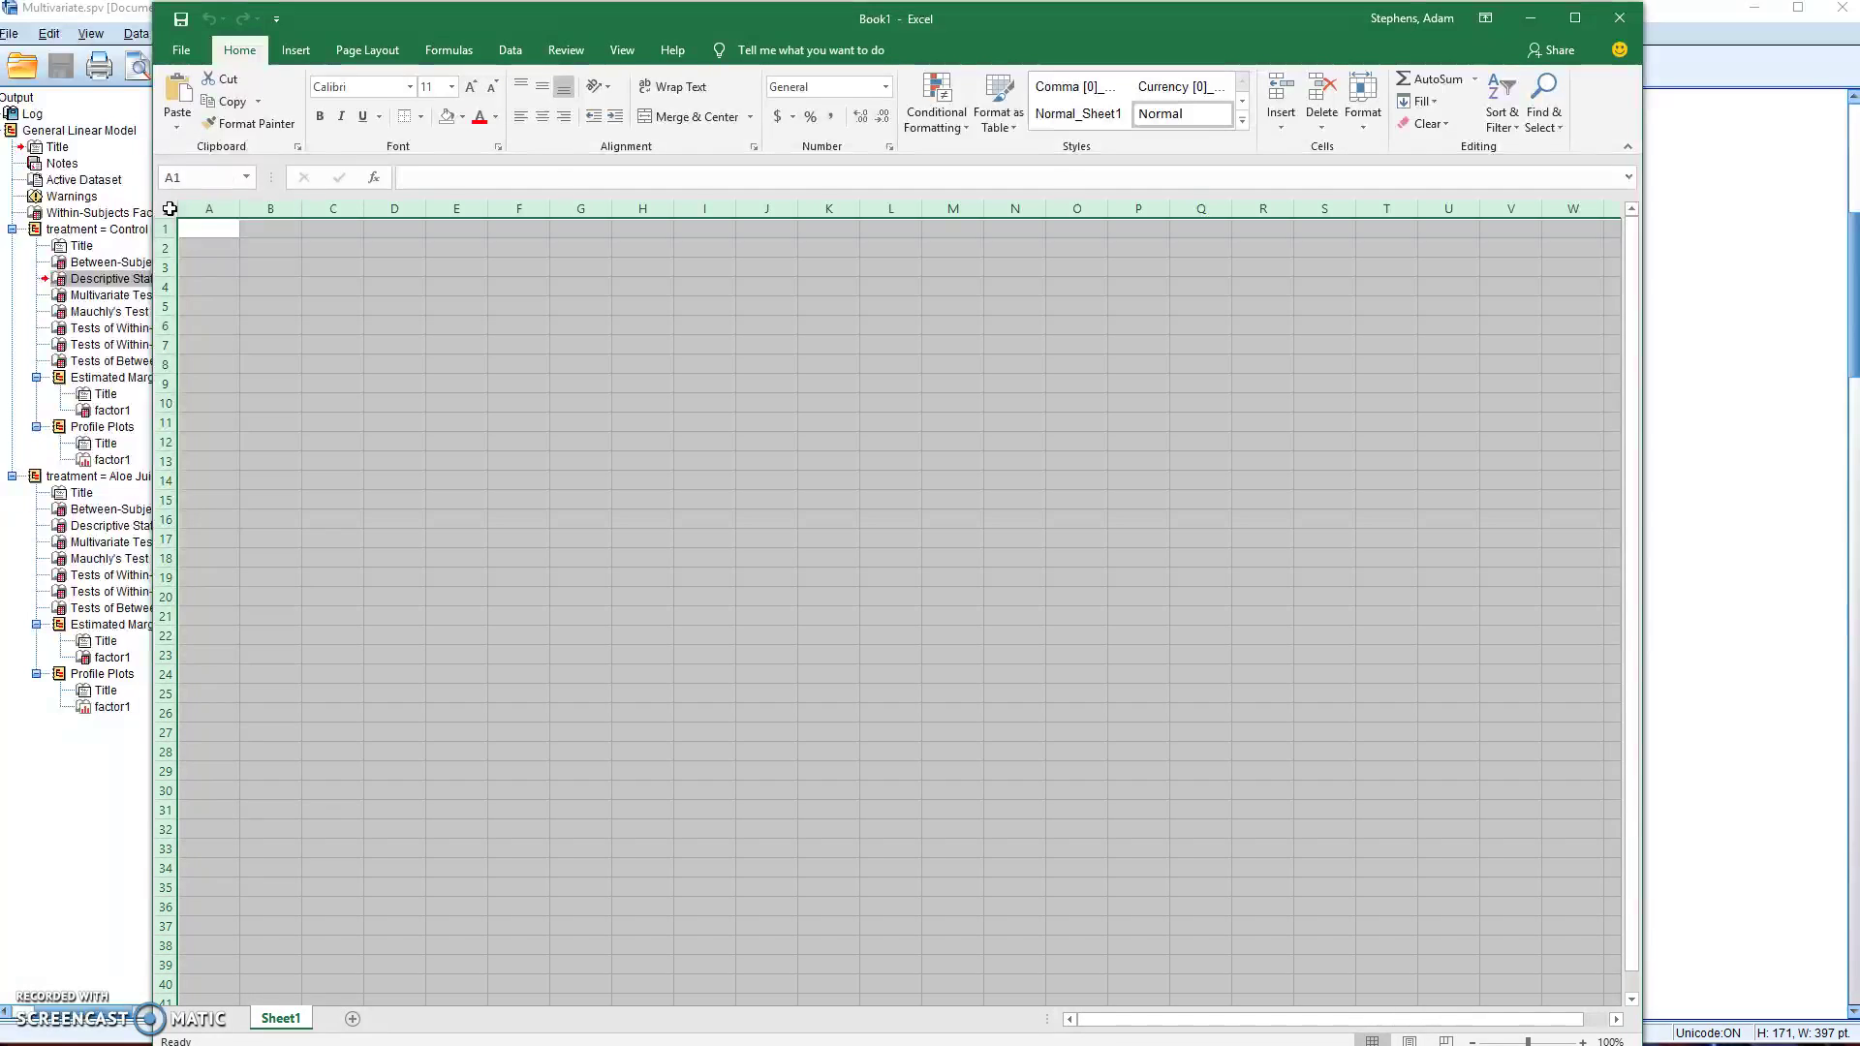
{"action": "right_click", "coordinate": [230, 230]}
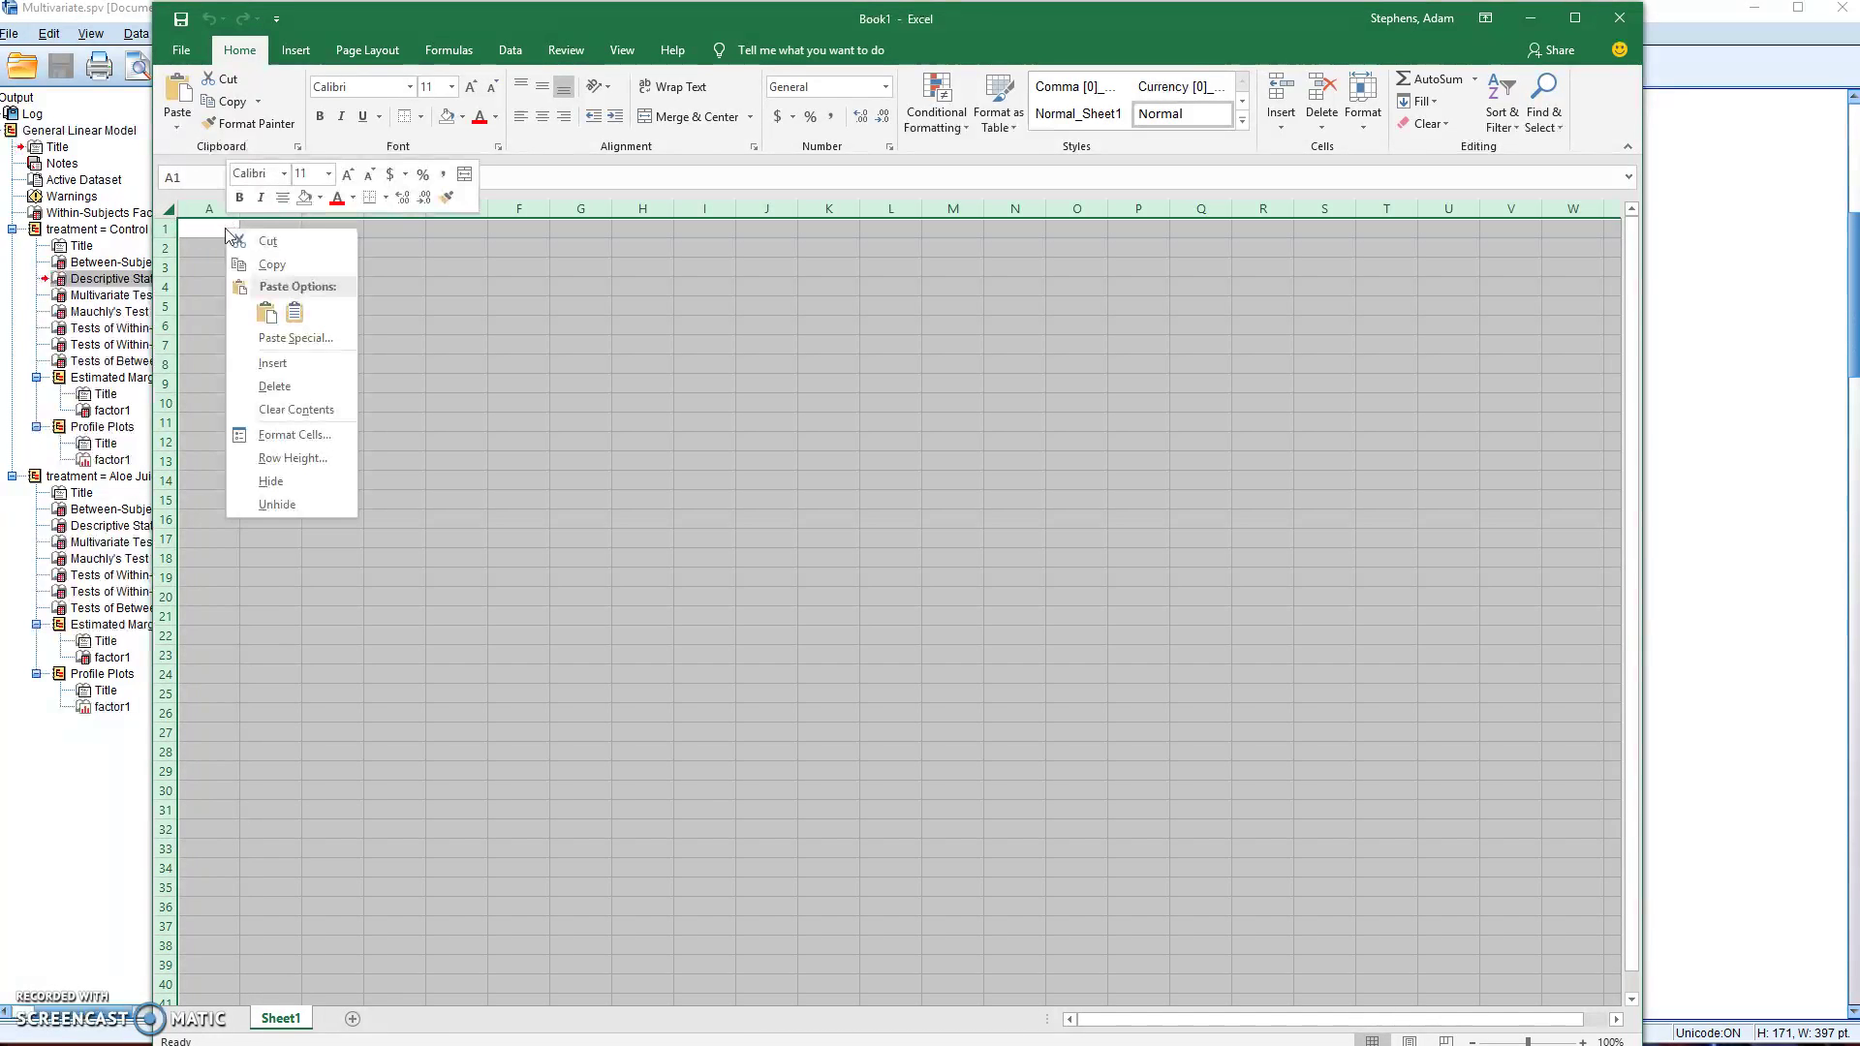
{"action": "left_click", "coordinate": [265, 312]}
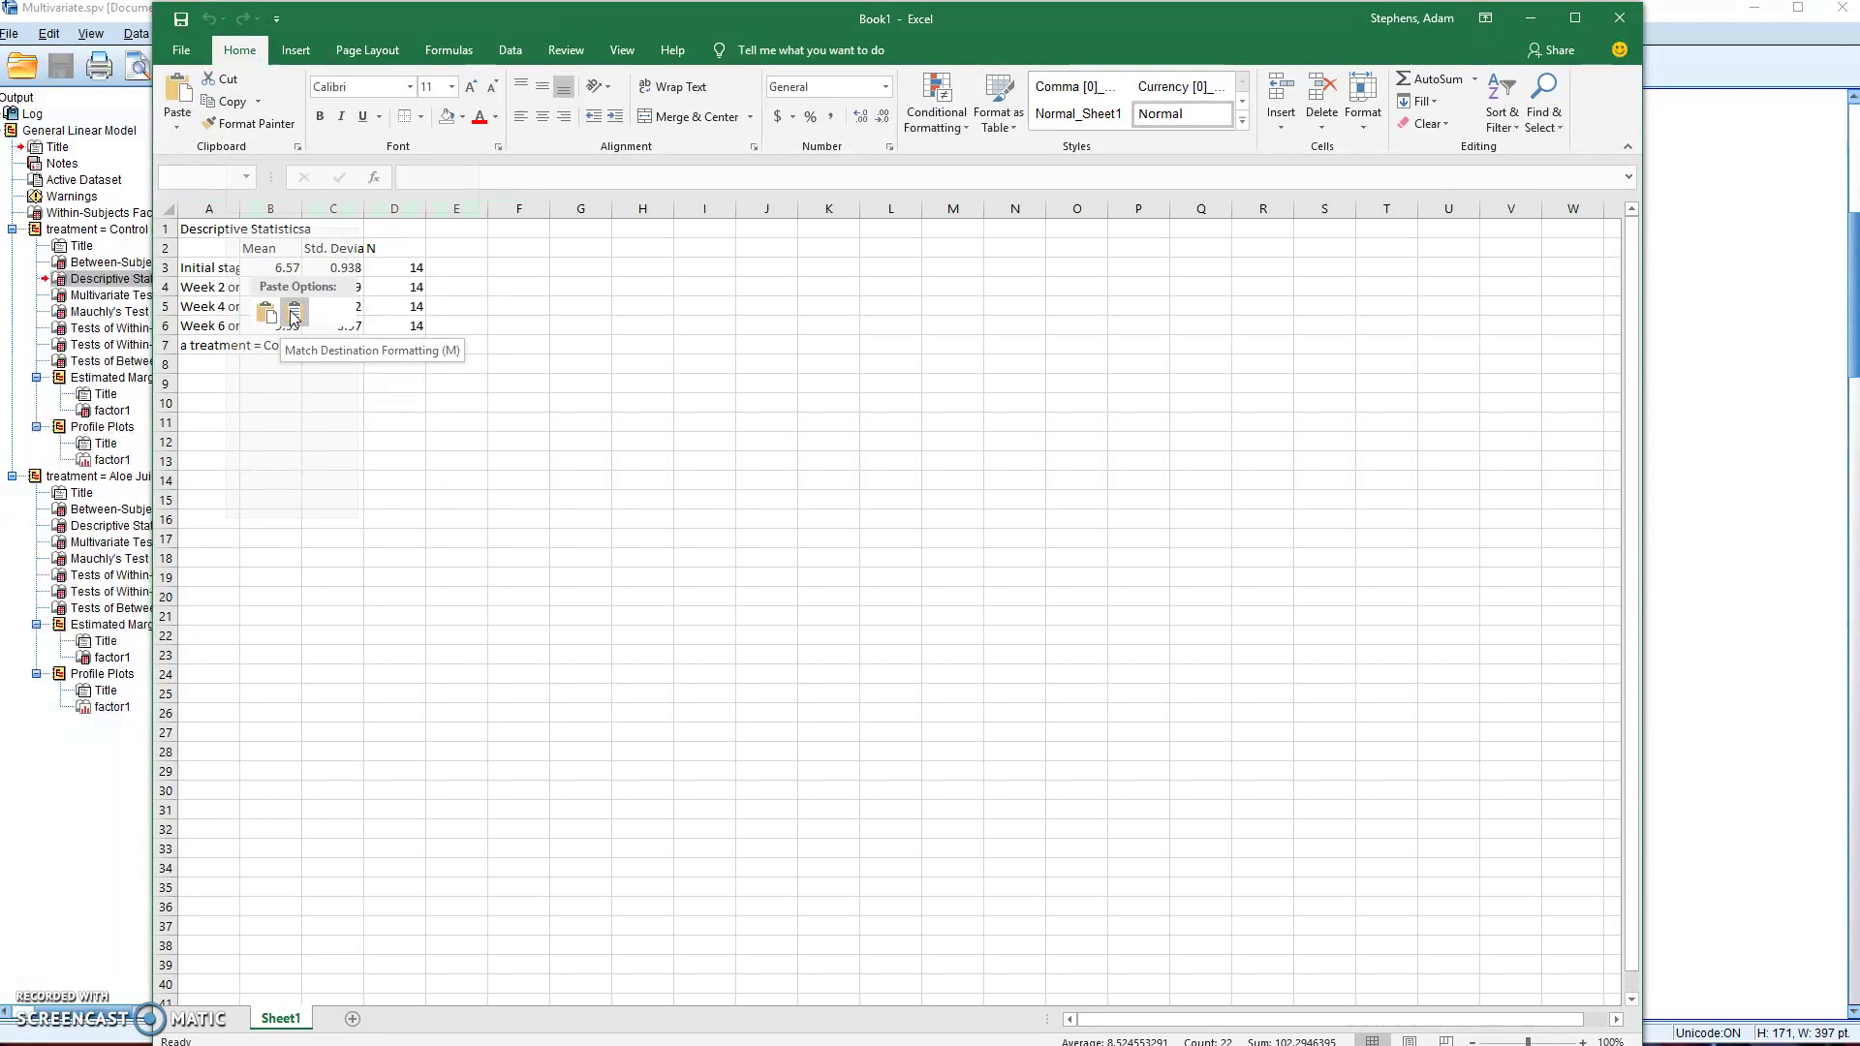
{"action": "left_click", "coordinate": [293, 316]}
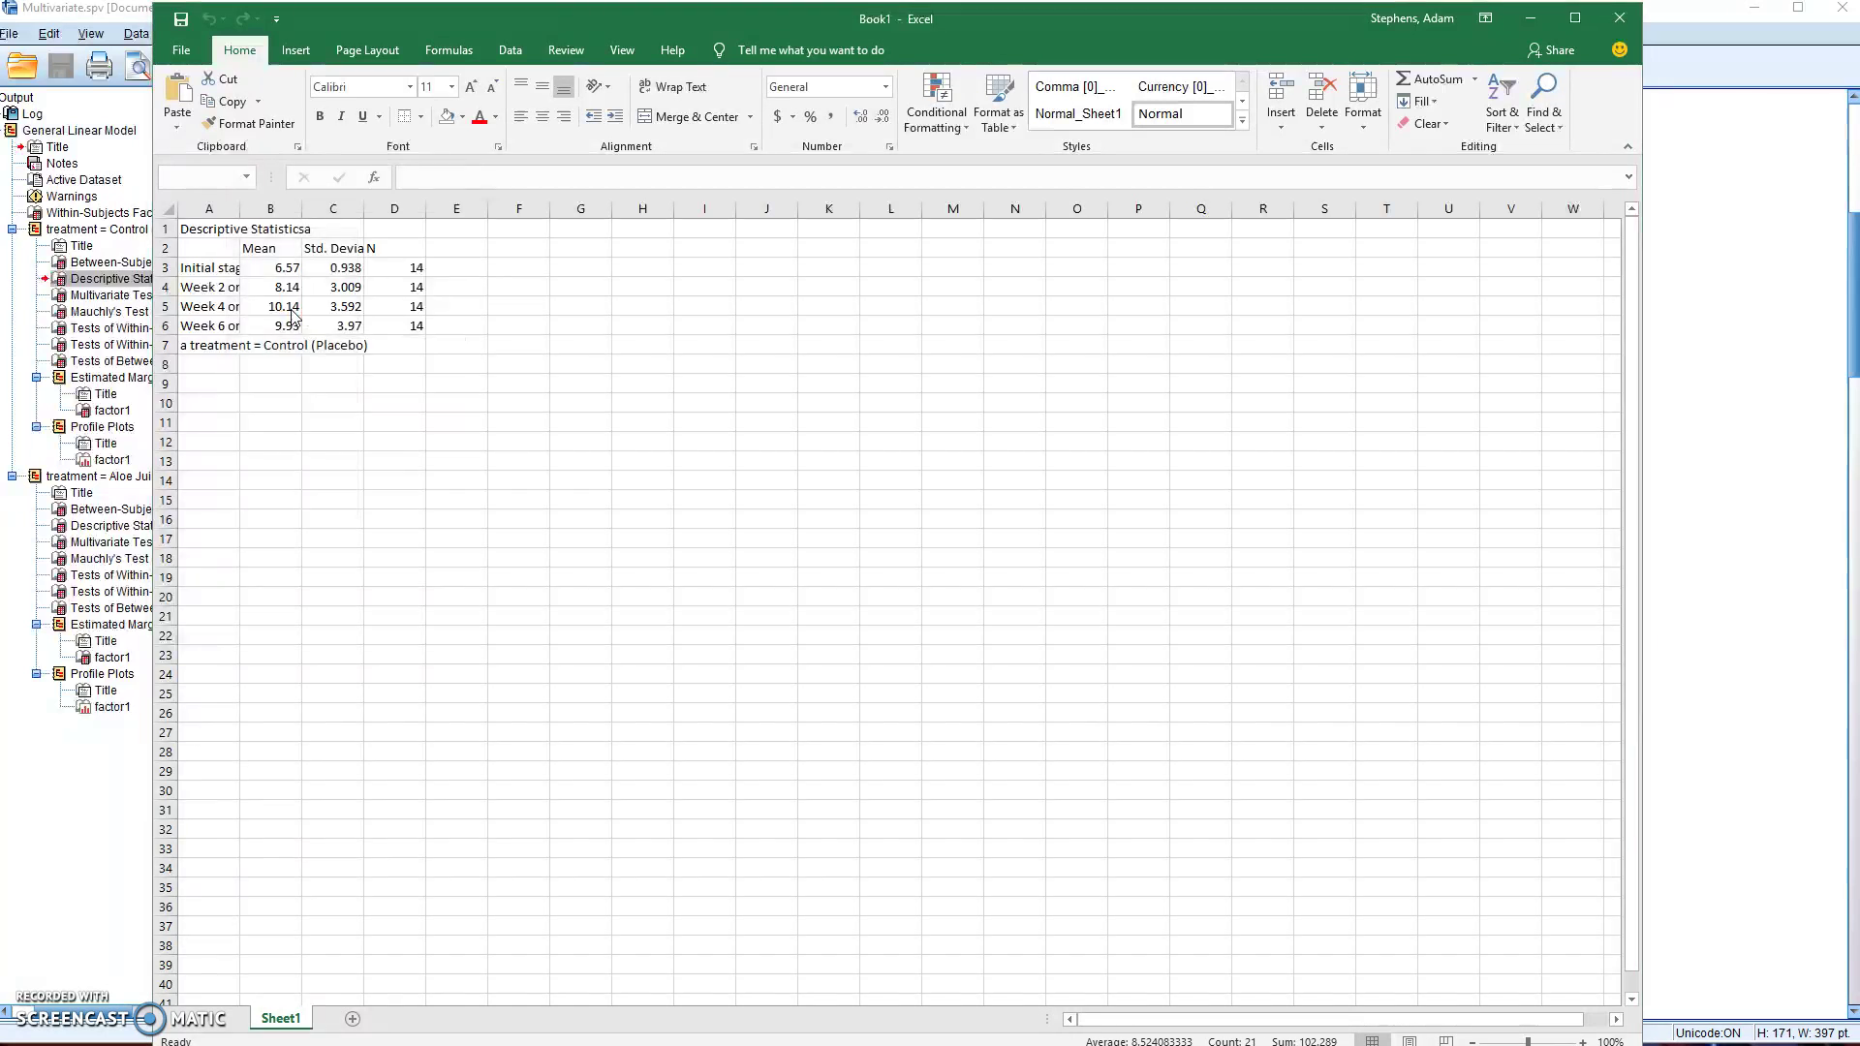
{"action": "left_click", "coordinate": [868, 587]}
{"action": "left_click", "coordinate": [580, 518]}
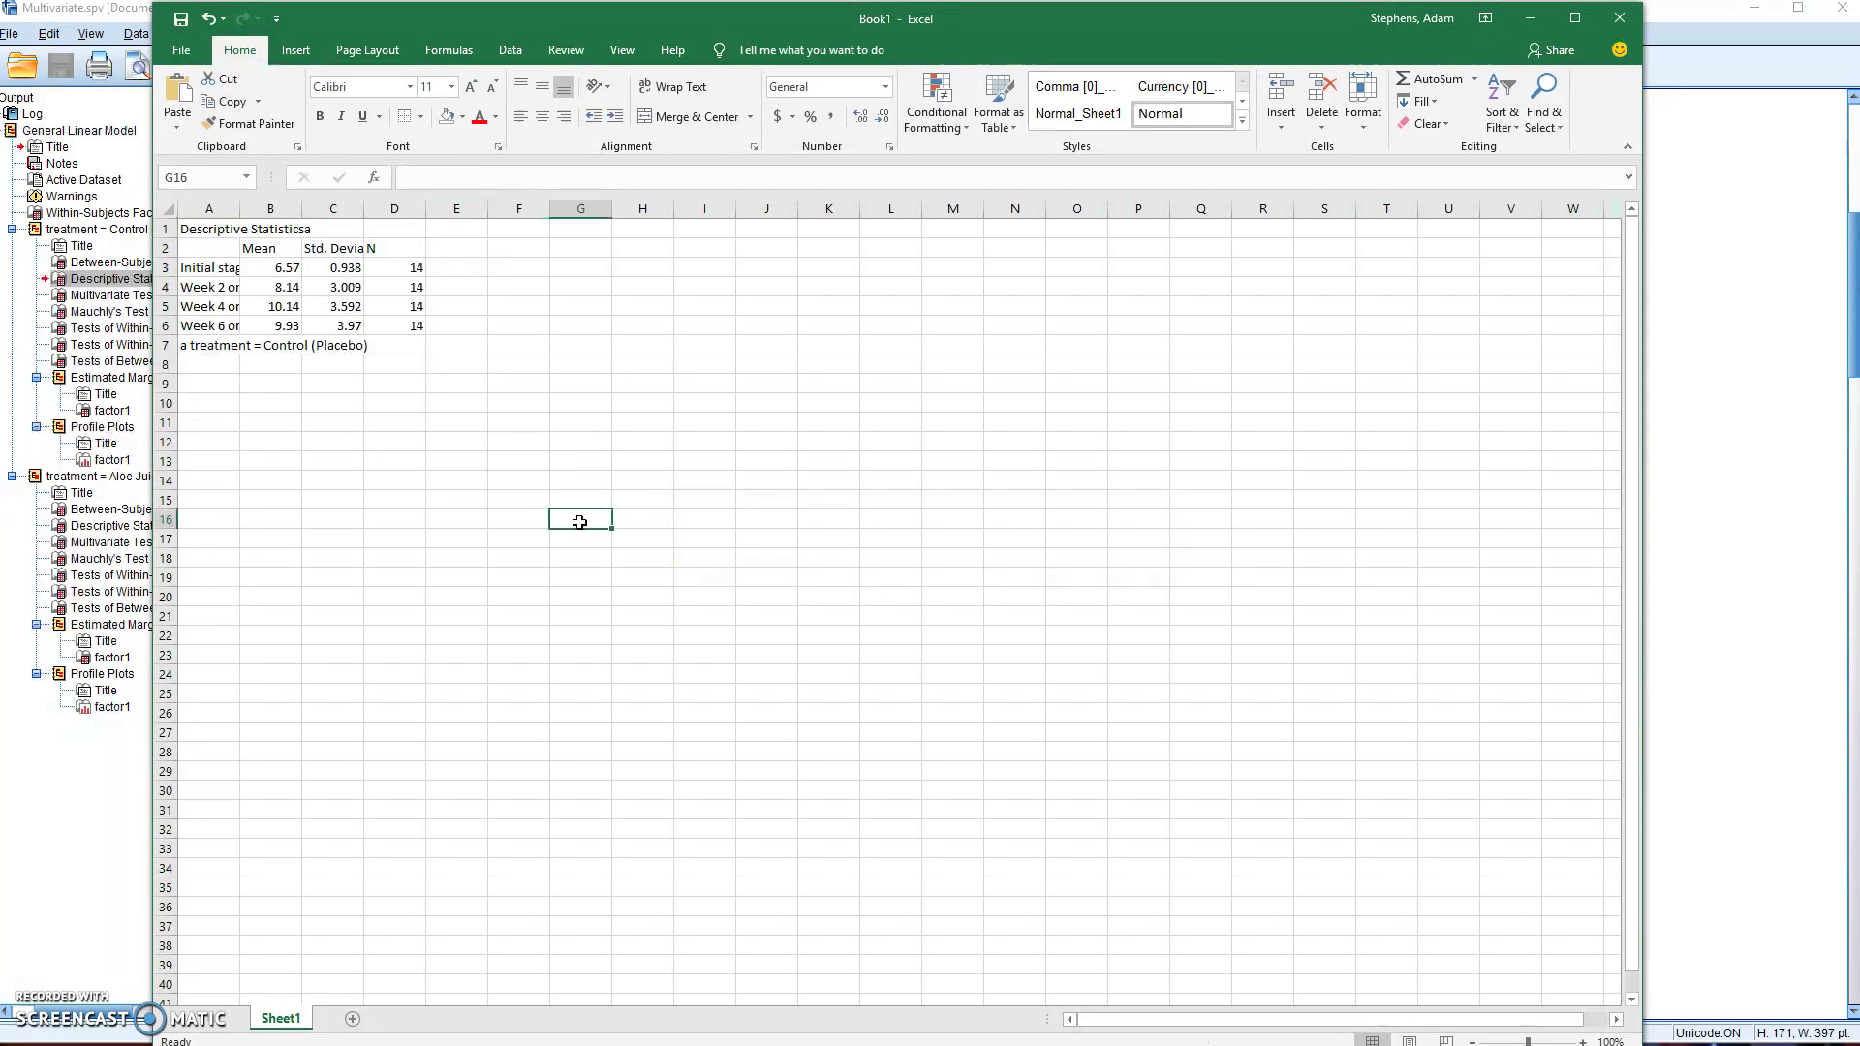
{"action": "left_click_drag", "start_coordinate": [239, 209], "coordinate": [356, 210]}
{"action": "left_click", "coordinate": [441, 403]}
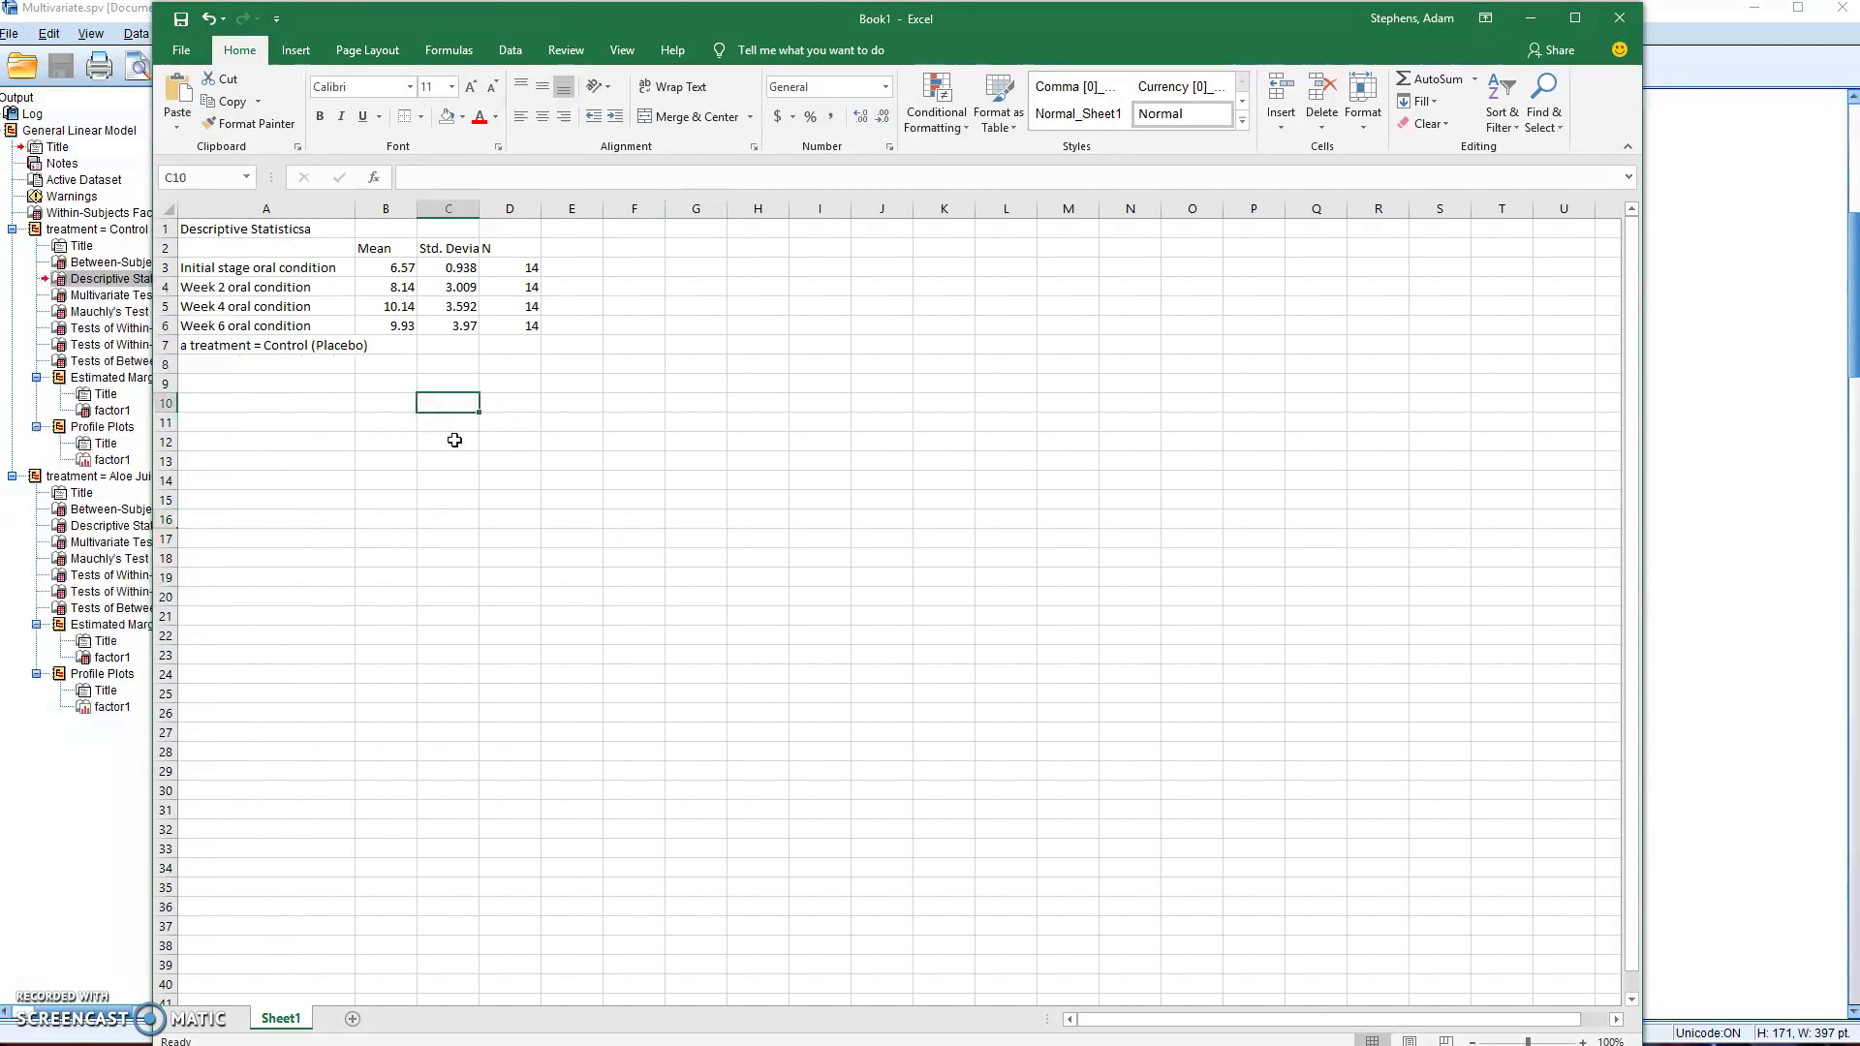
Add a bottom border to the header row A2:D2 and another to the footnote row A7:D7
{"action": "left_click_drag", "start_coordinate": [516, 249], "coordinate": [281, 248]}
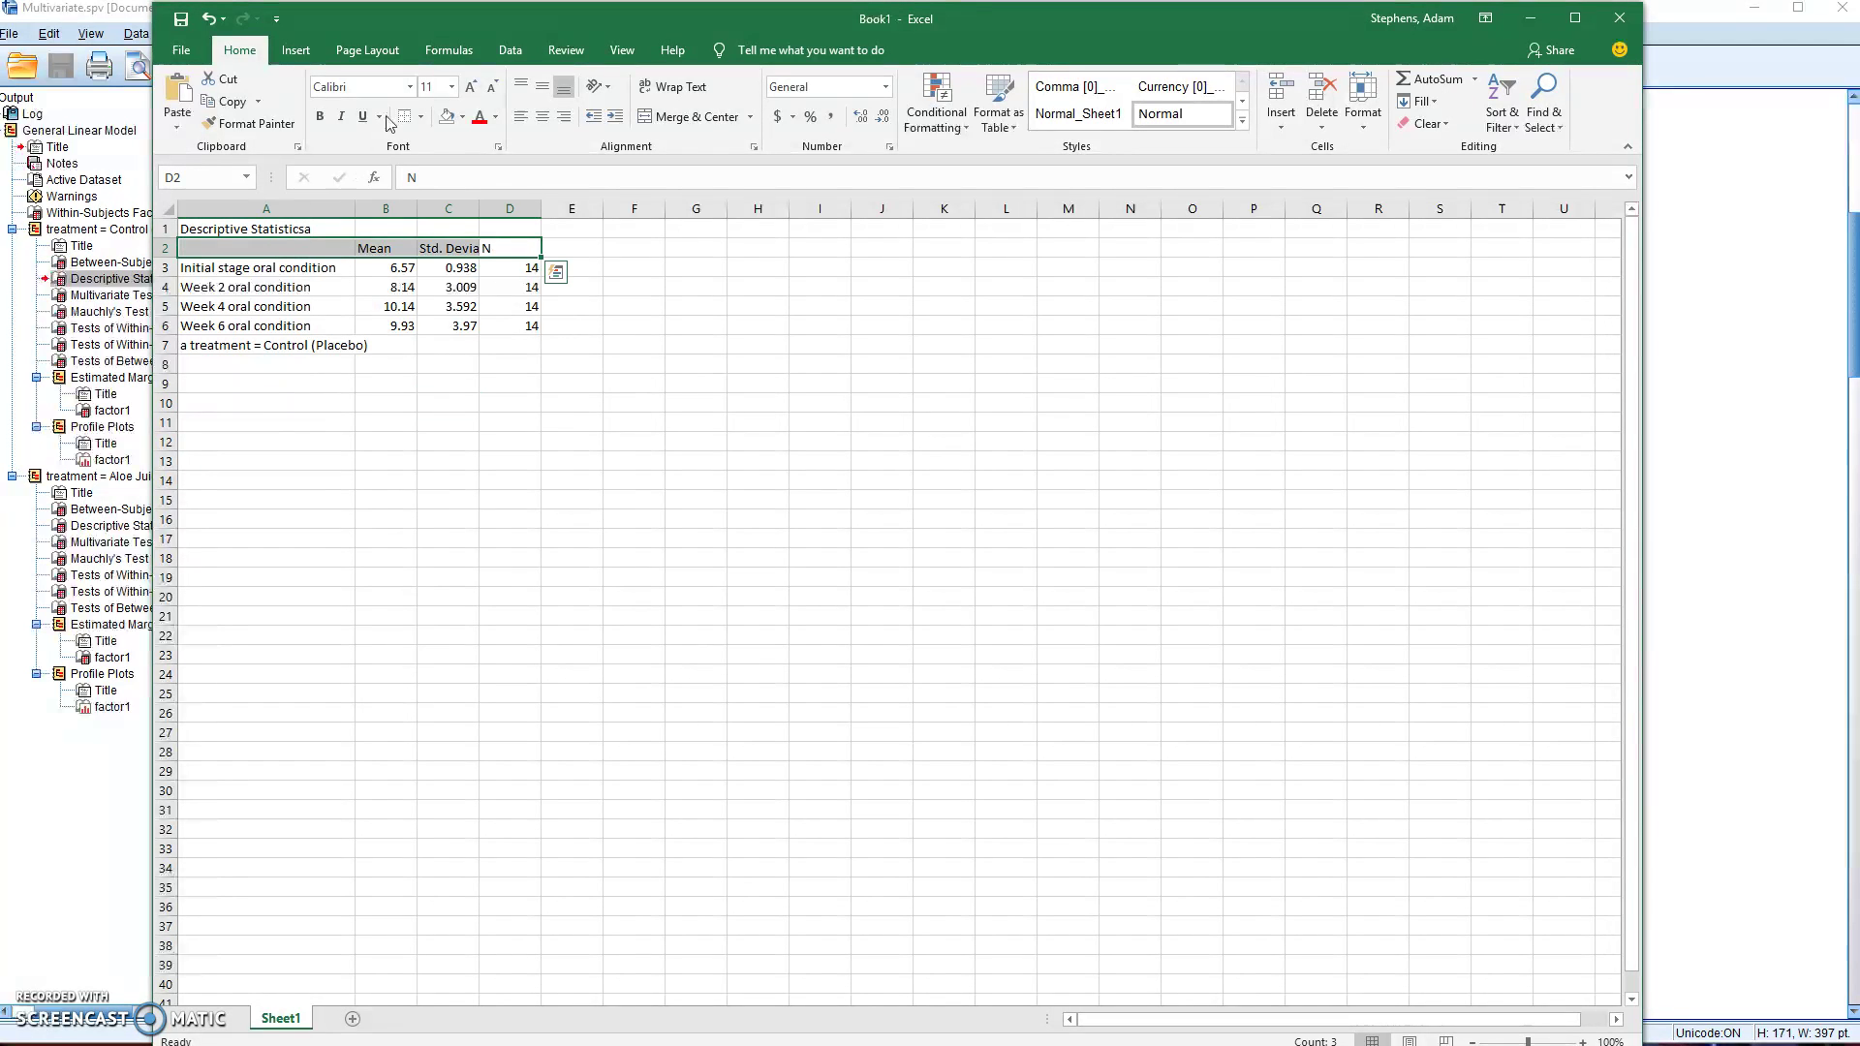
{"action": "left_click", "coordinate": [420, 116]}
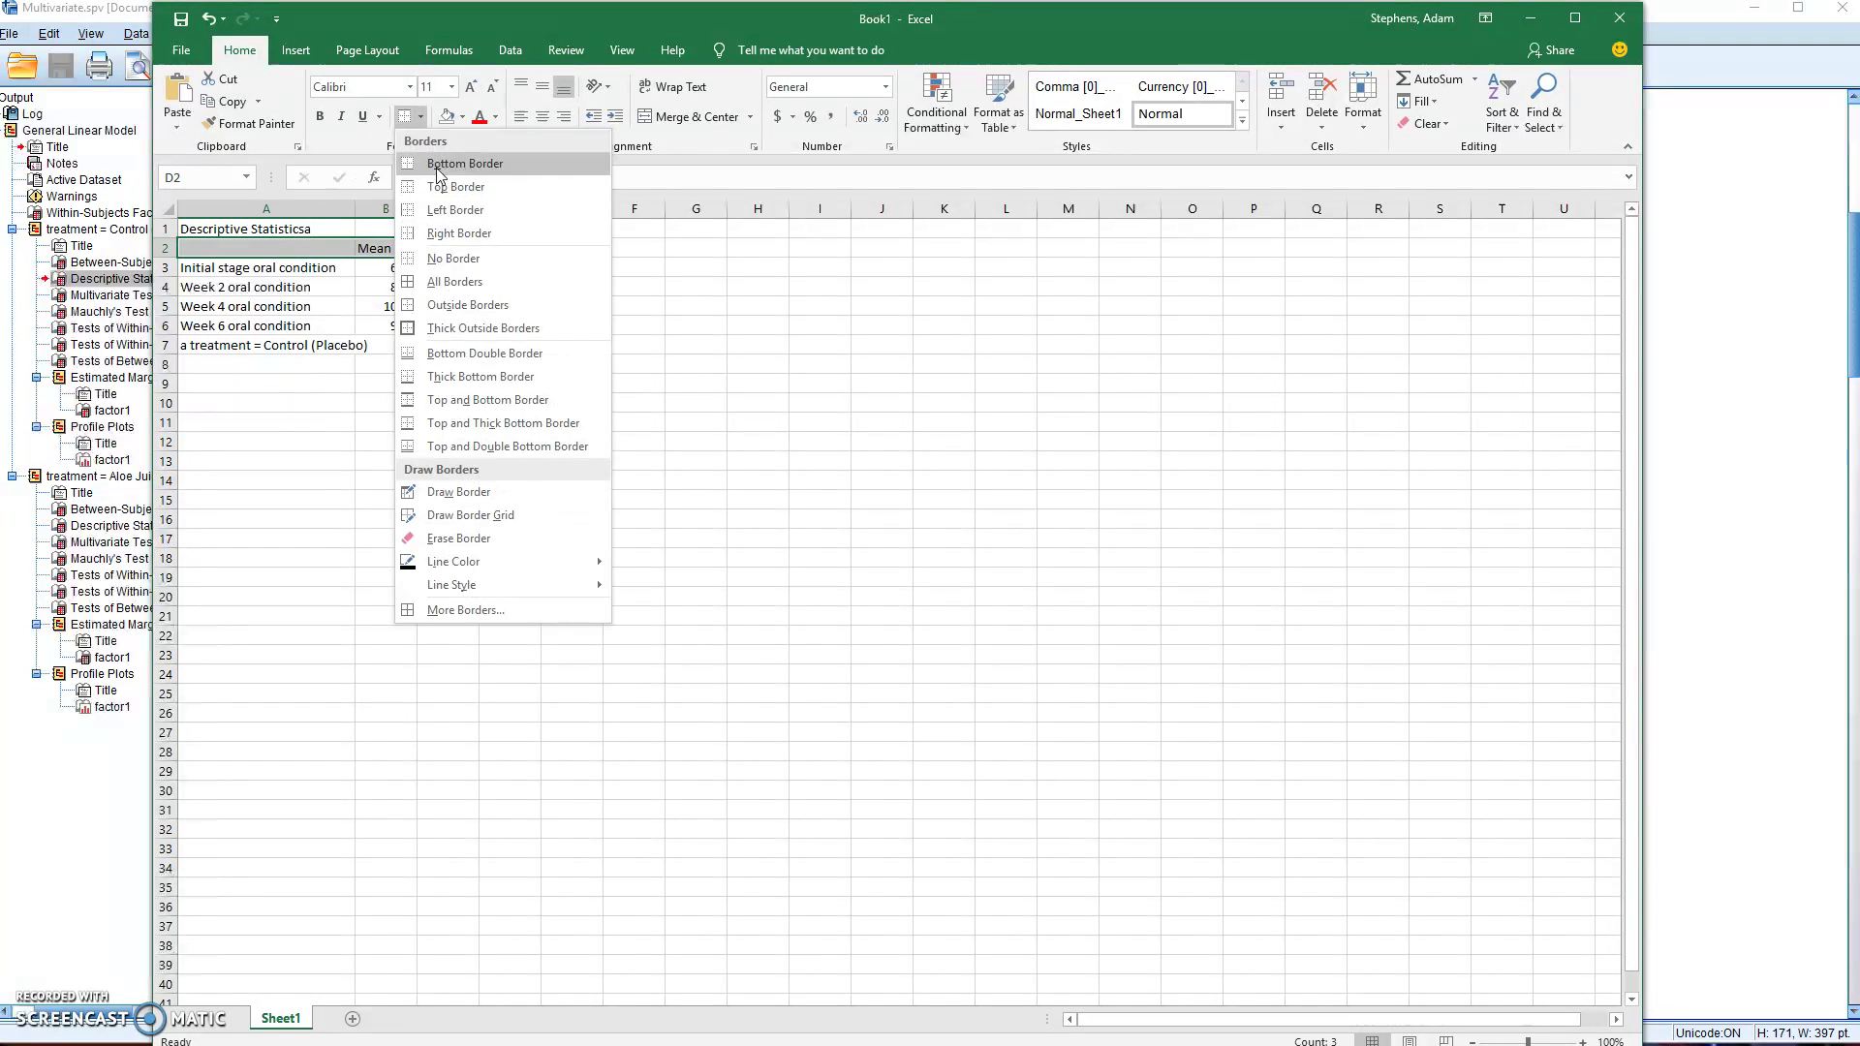
{"action": "left_click", "coordinate": [438, 164]}
{"action": "left_click_drag", "start_coordinate": [498, 348], "coordinate": [241, 345]}
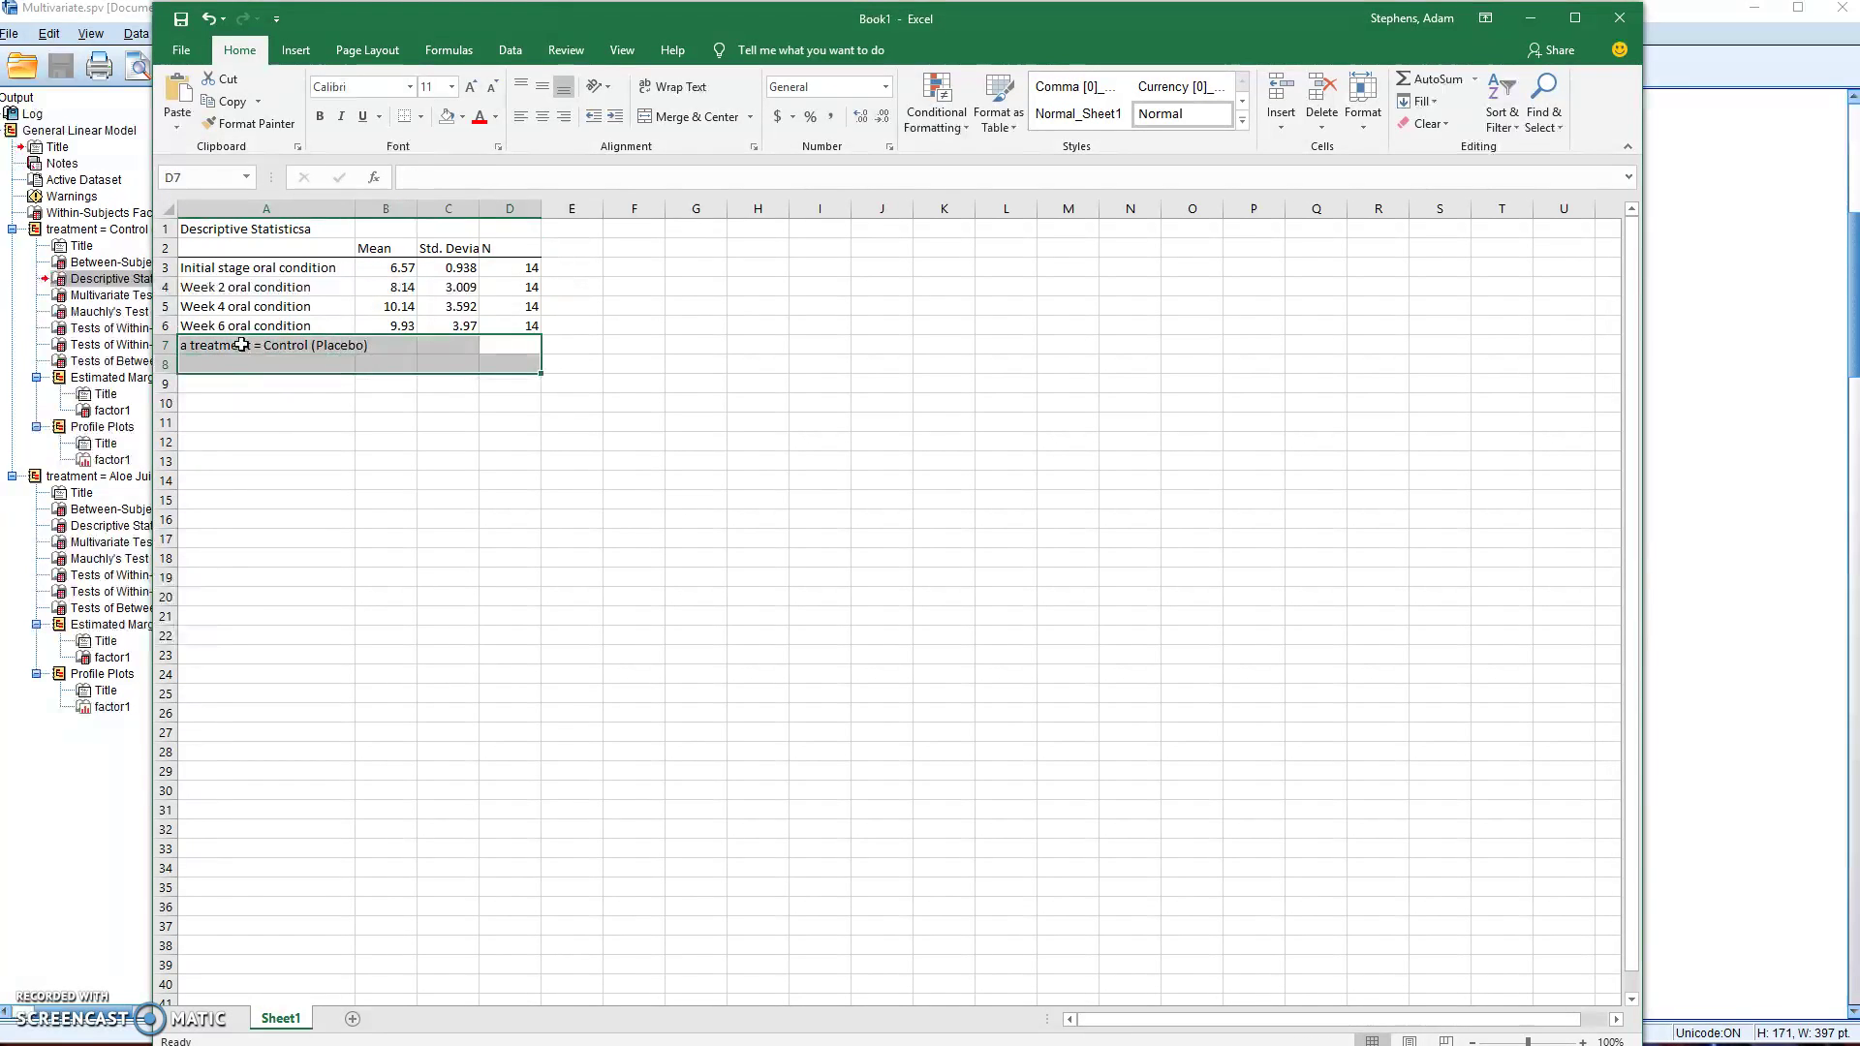
{"action": "left_click_drag", "start_coordinate": [499, 344], "coordinate": [236, 344]}
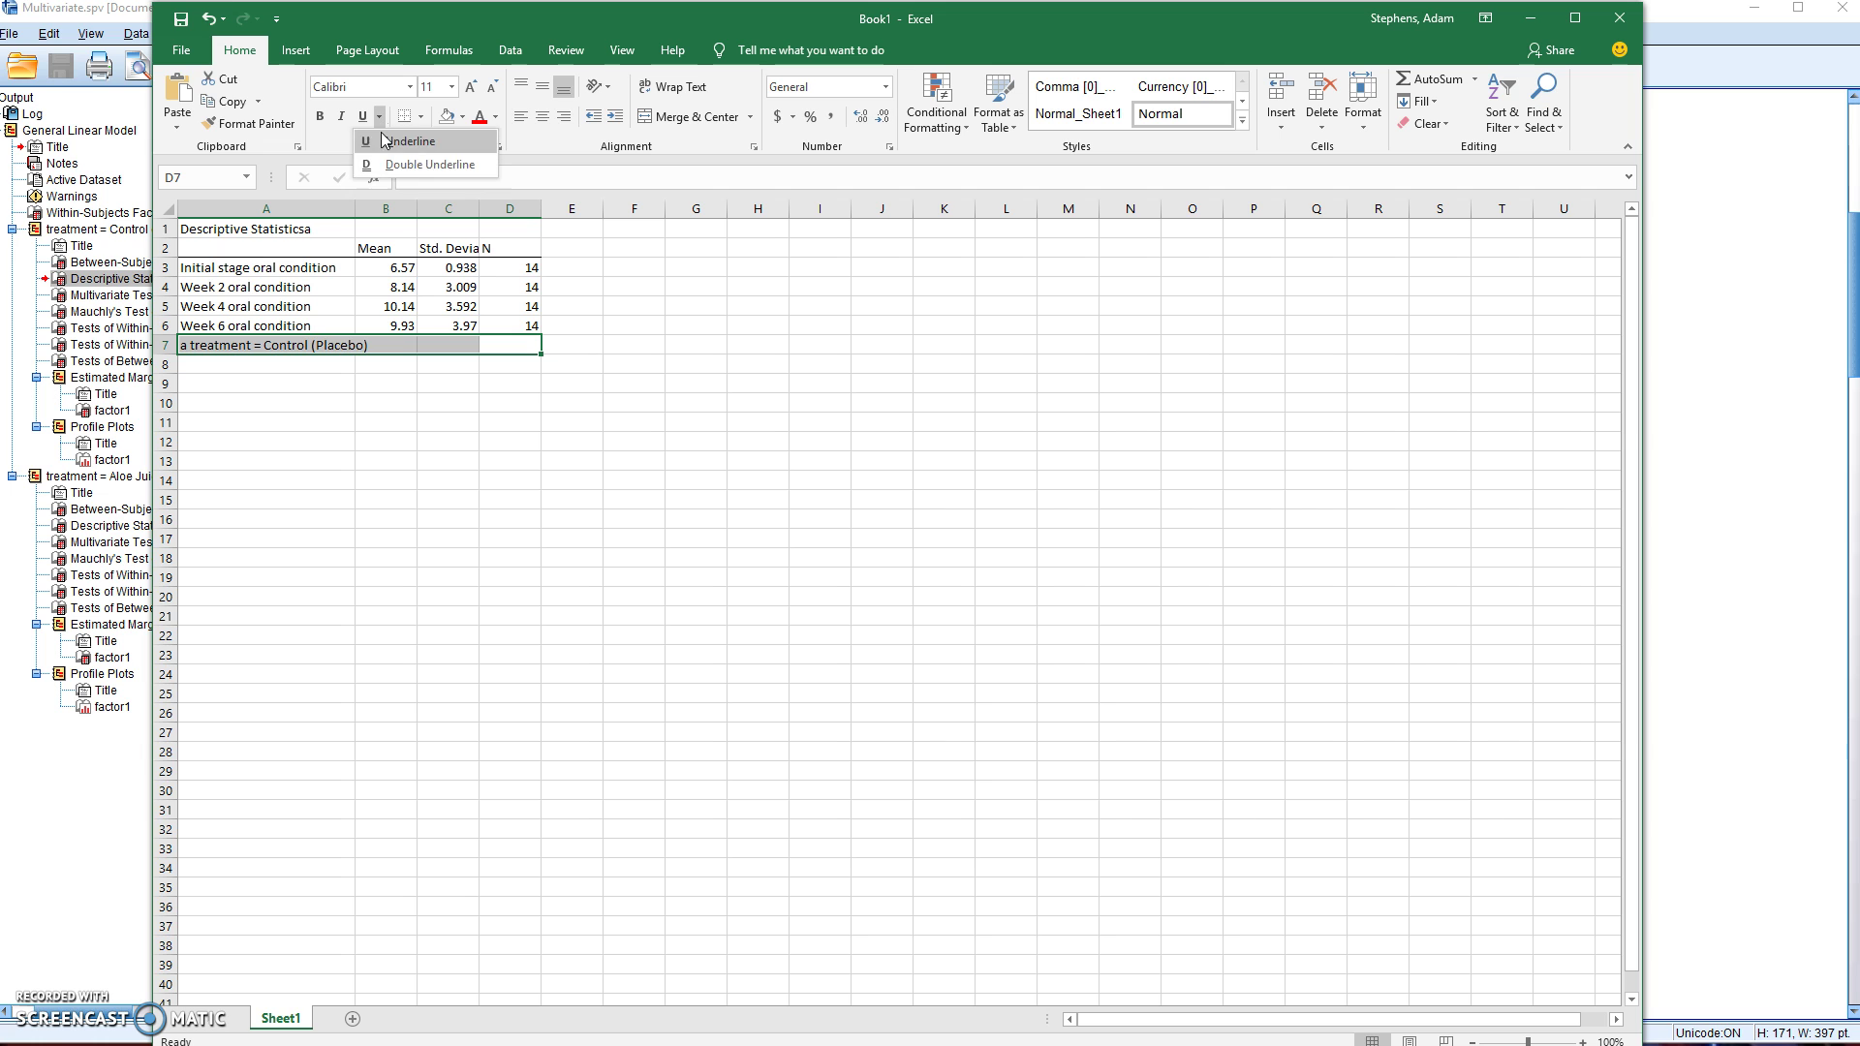
{"action": "left_click", "coordinate": [419, 117]}
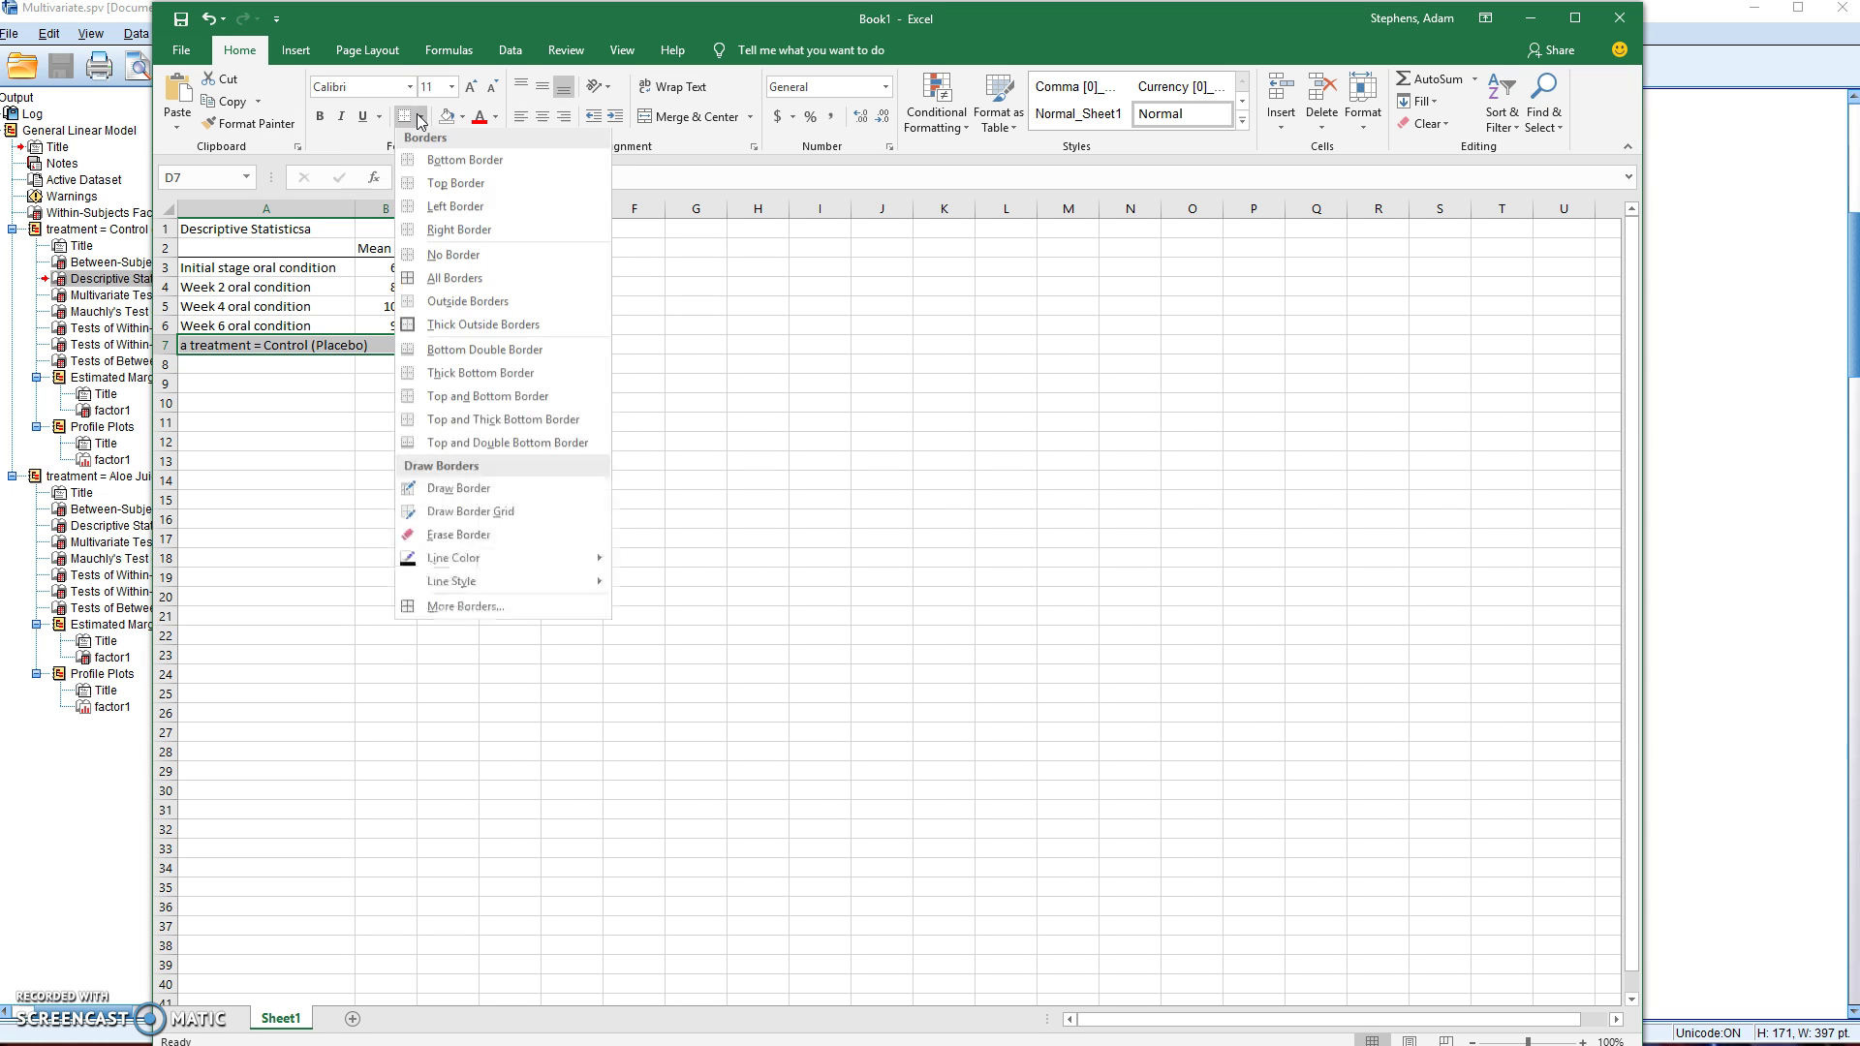
{"action": "left_click", "coordinate": [432, 165]}
{"action": "left_click", "coordinate": [580, 597]}
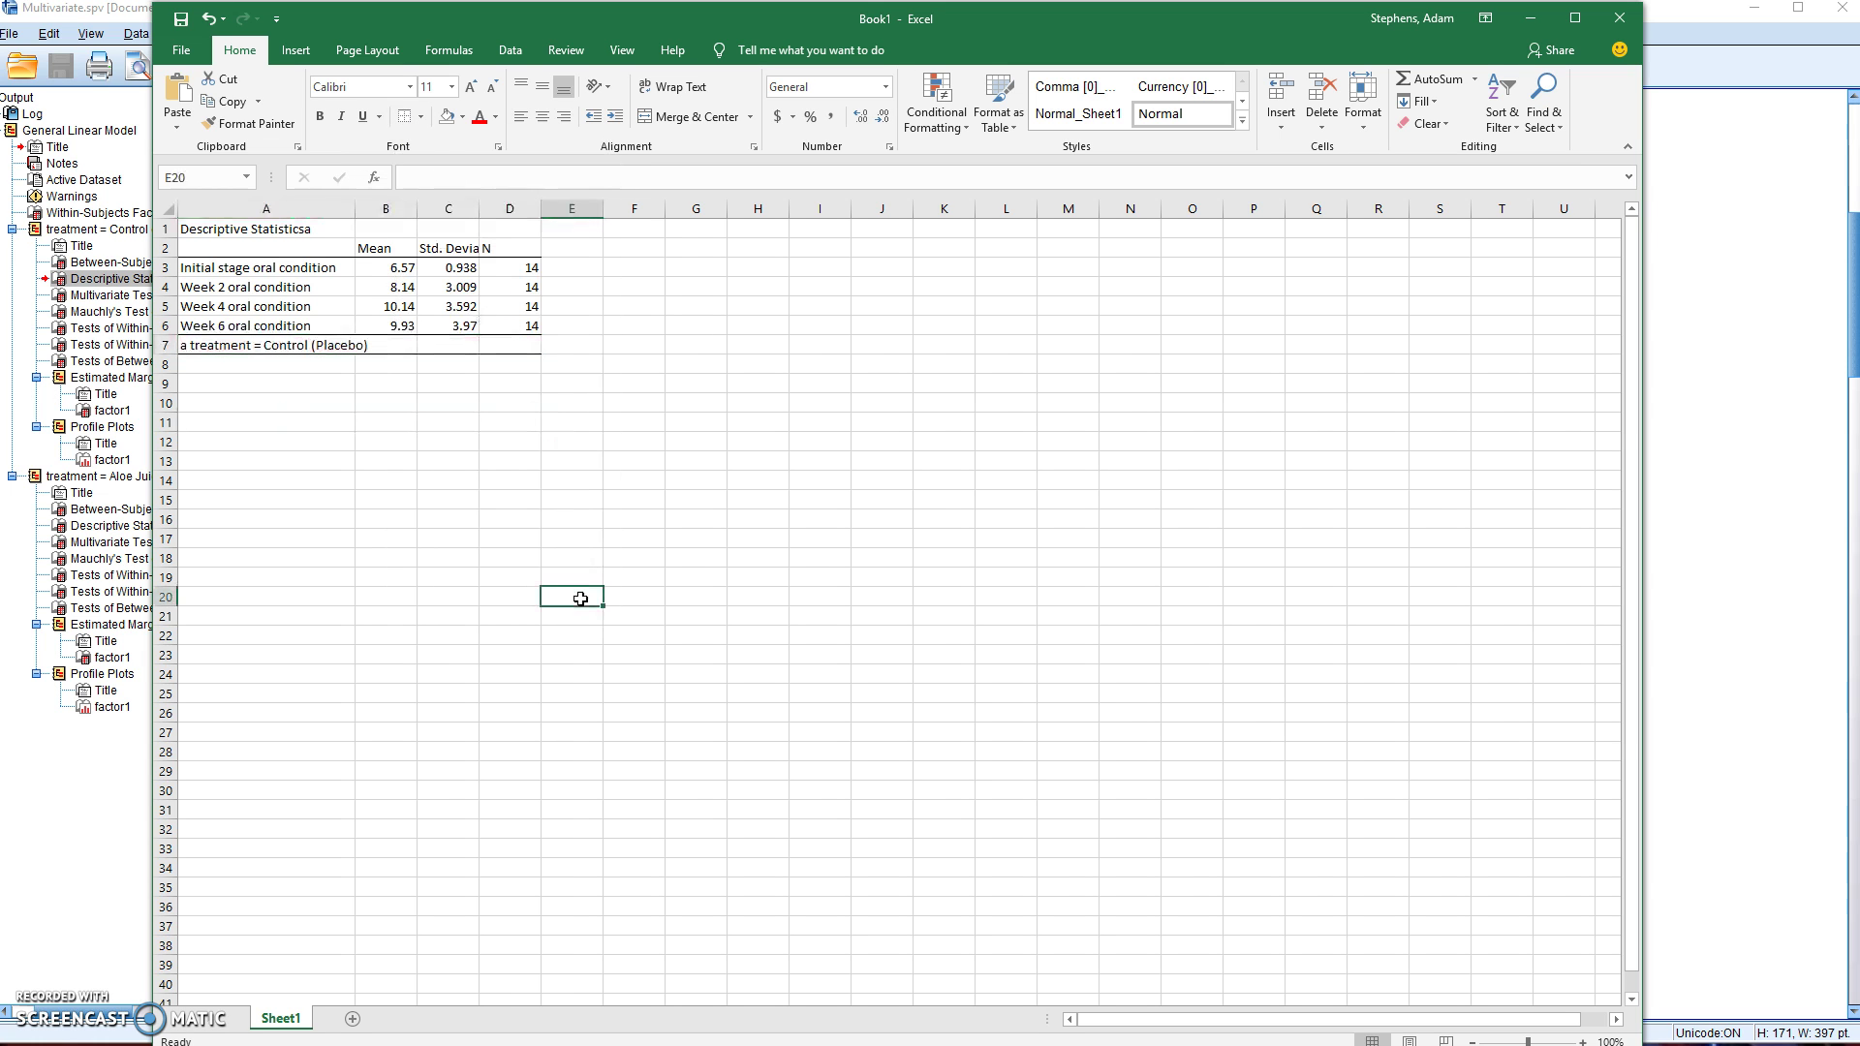
{"action": "left_click", "coordinate": [287, 230]}
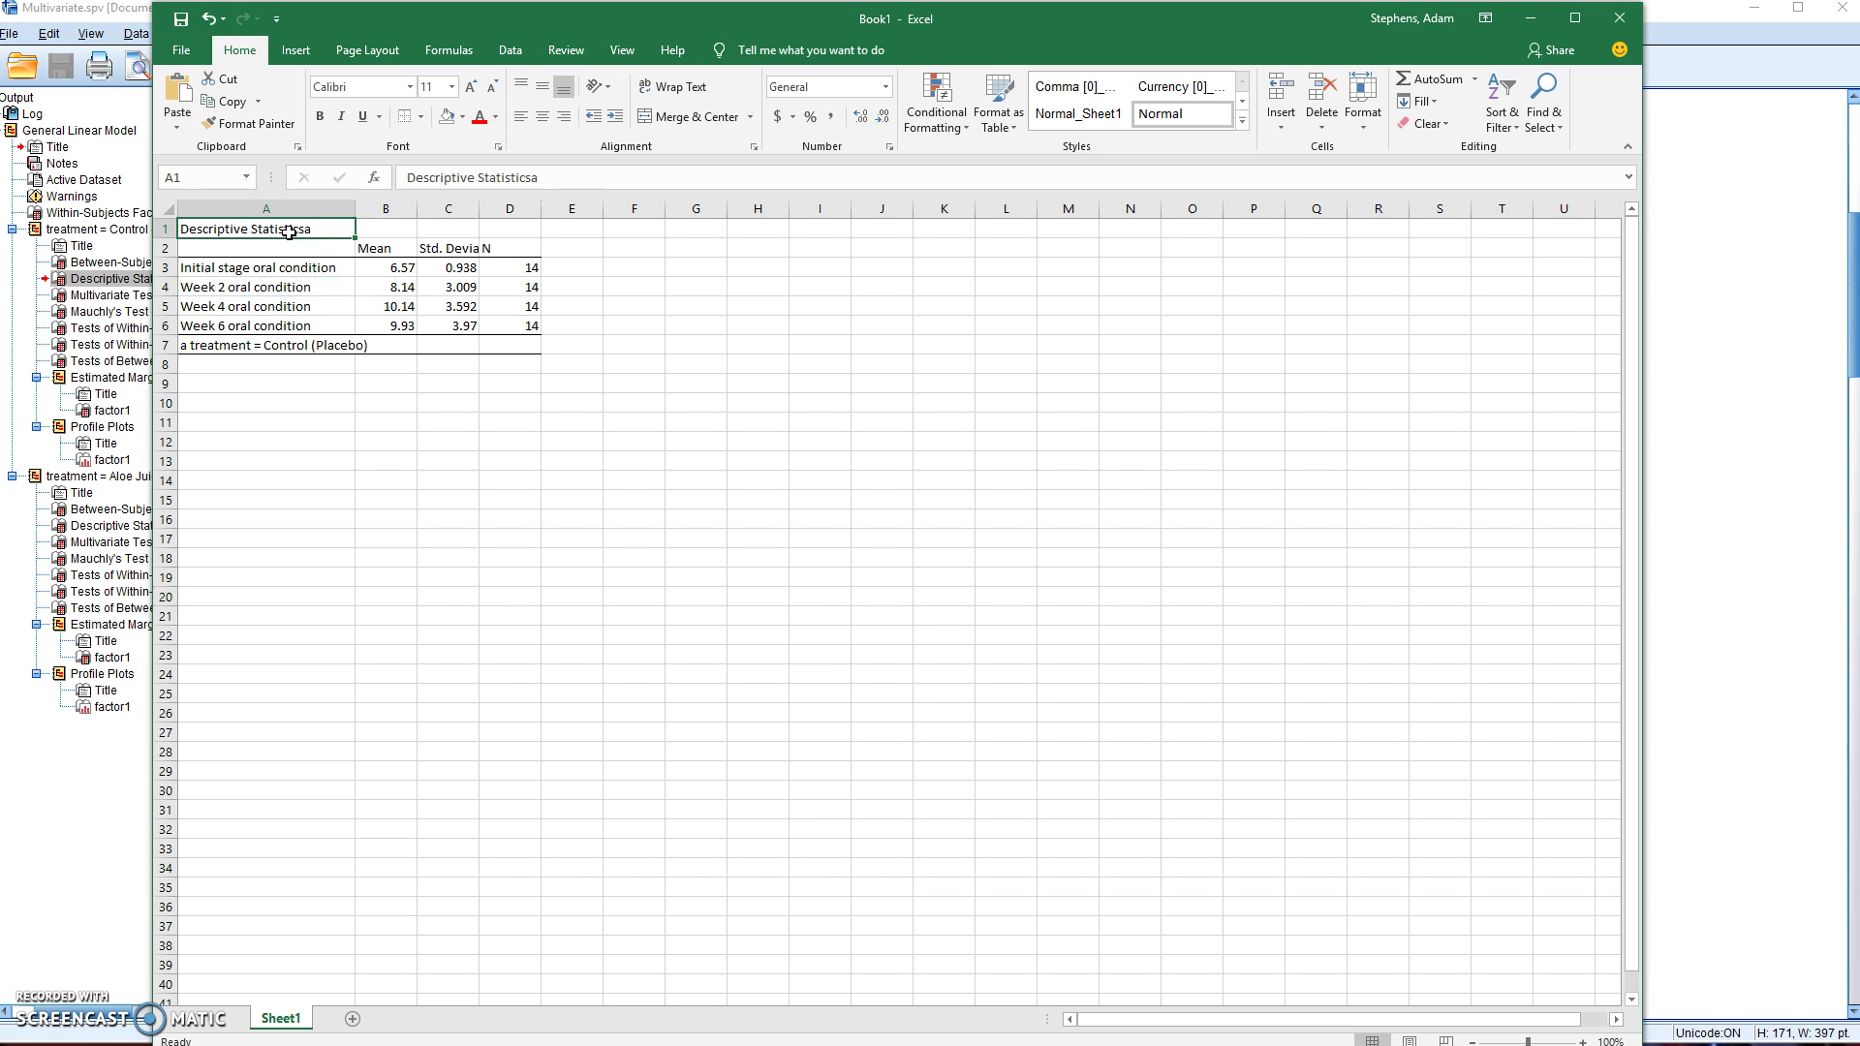
{"action": "left_click", "coordinate": [258, 322]}
{"action": "left_click", "coordinate": [258, 302]}
{"action": "left_click", "coordinate": [259, 281]}
{"action": "left_click", "coordinate": [268, 244]}
{"action": "left_click", "coordinate": [269, 231]}
{"action": "left_click", "coordinate": [1619, 19]}
{"action": "left_click", "coordinate": [984, 560]}
{"action": "left_click", "coordinate": [575, 442]}
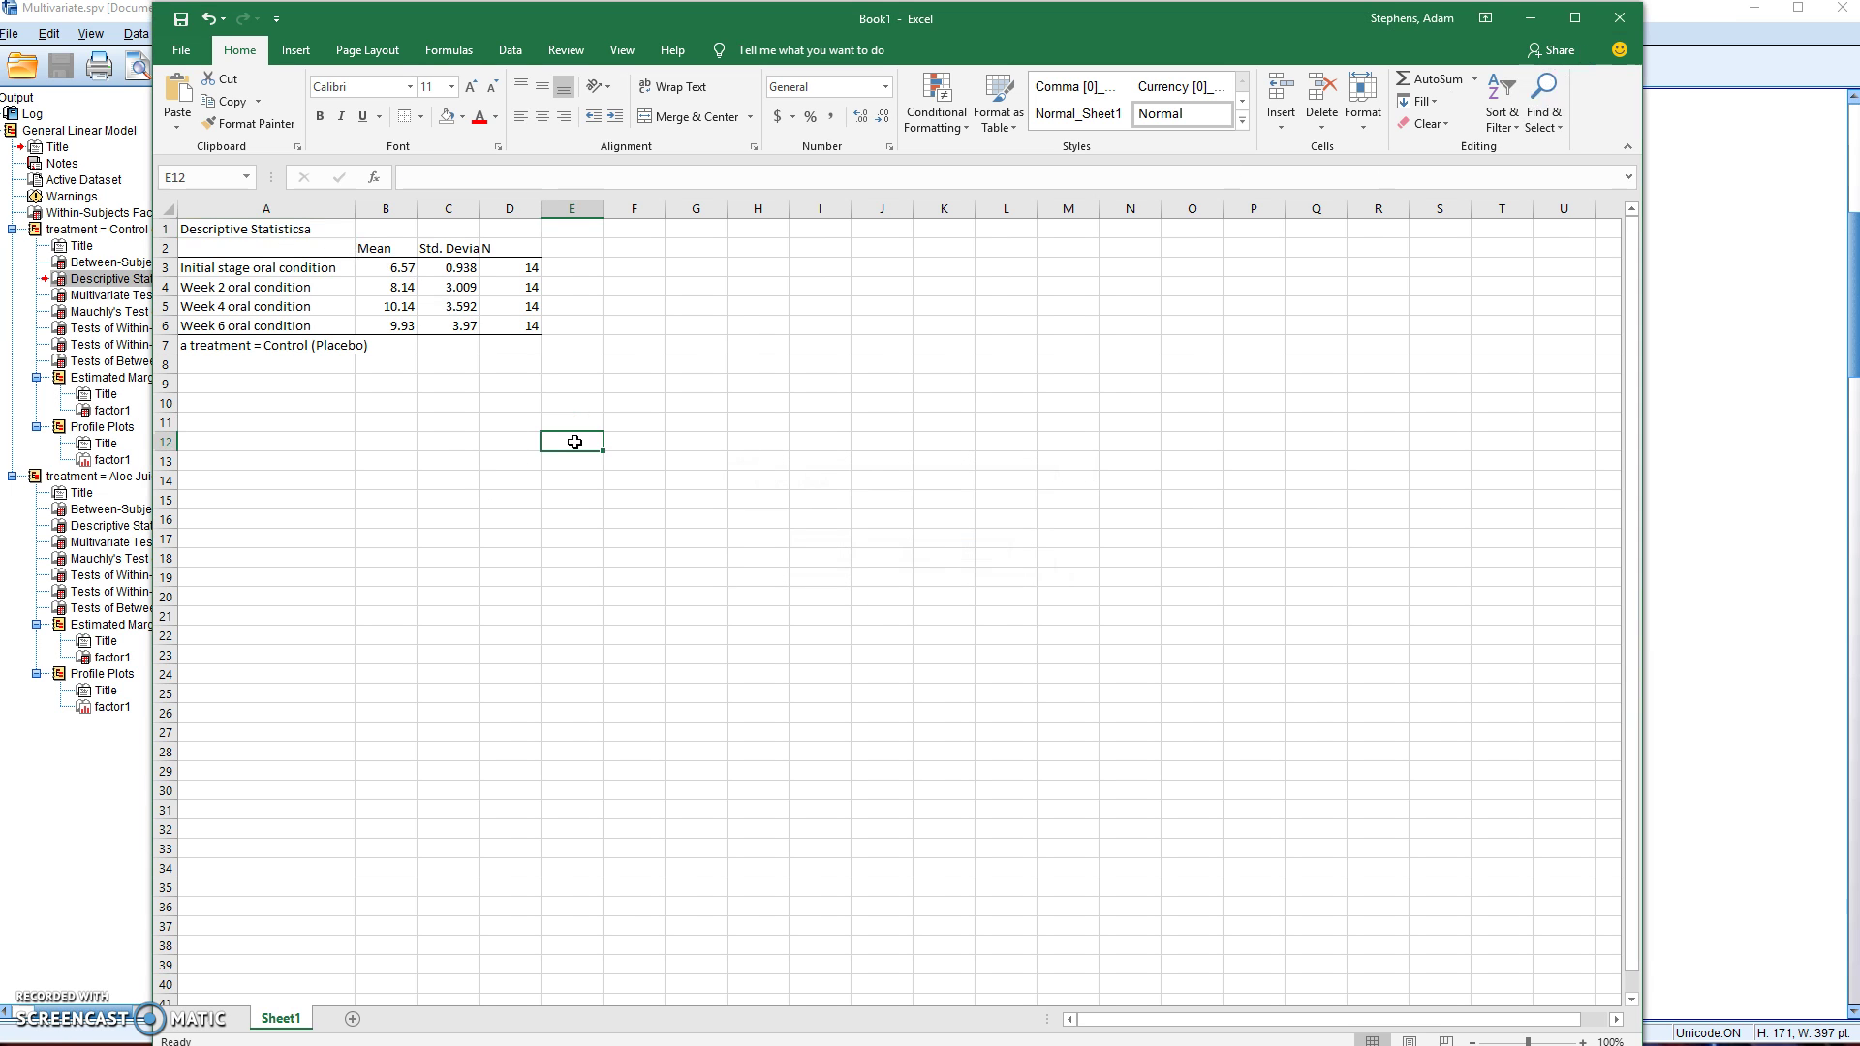
Undo the borders, column widening and paste in Book1, and minimize it to return to the SPSS output
{"action": "key", "text": "ctrl+z"}
{"action": "key", "text": "ctrl+z"}
{"action": "key", "text": "ctrl+z"}
{"action": "key", "text": "ctrl+z"}
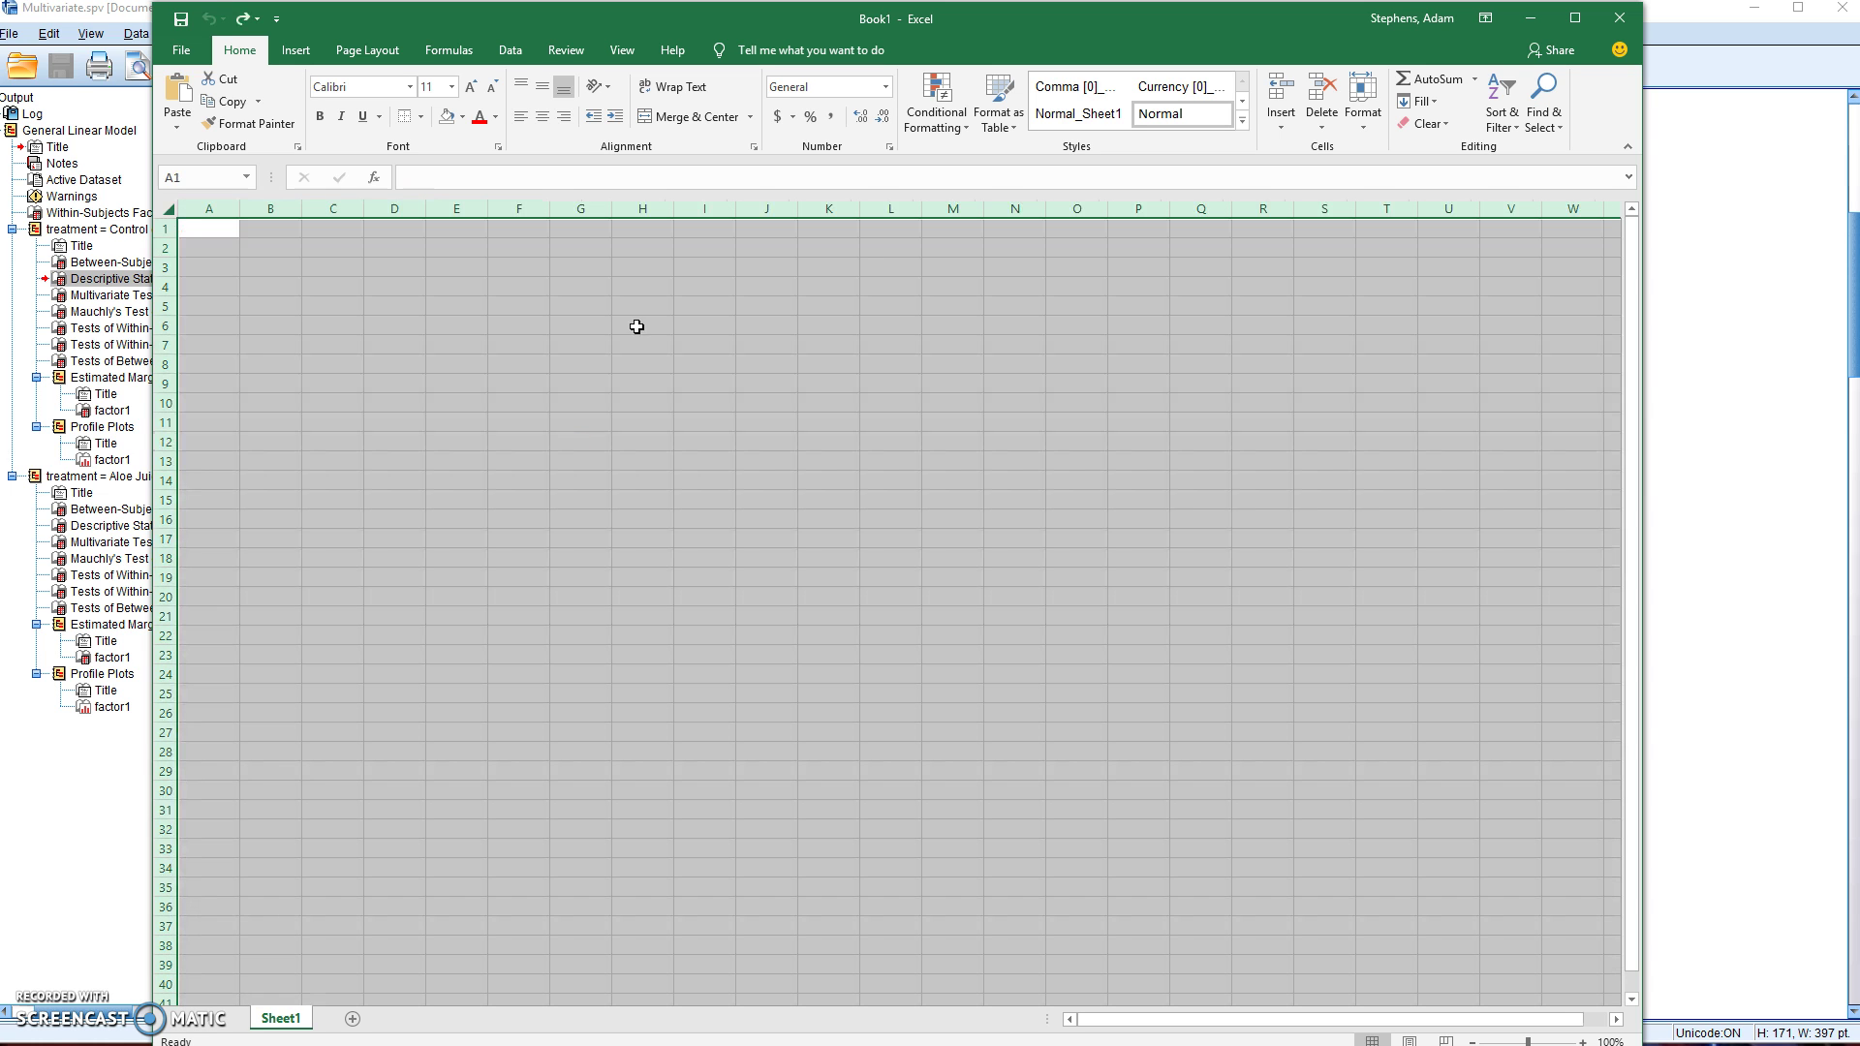
{"action": "left_click", "coordinate": [1530, 20]}
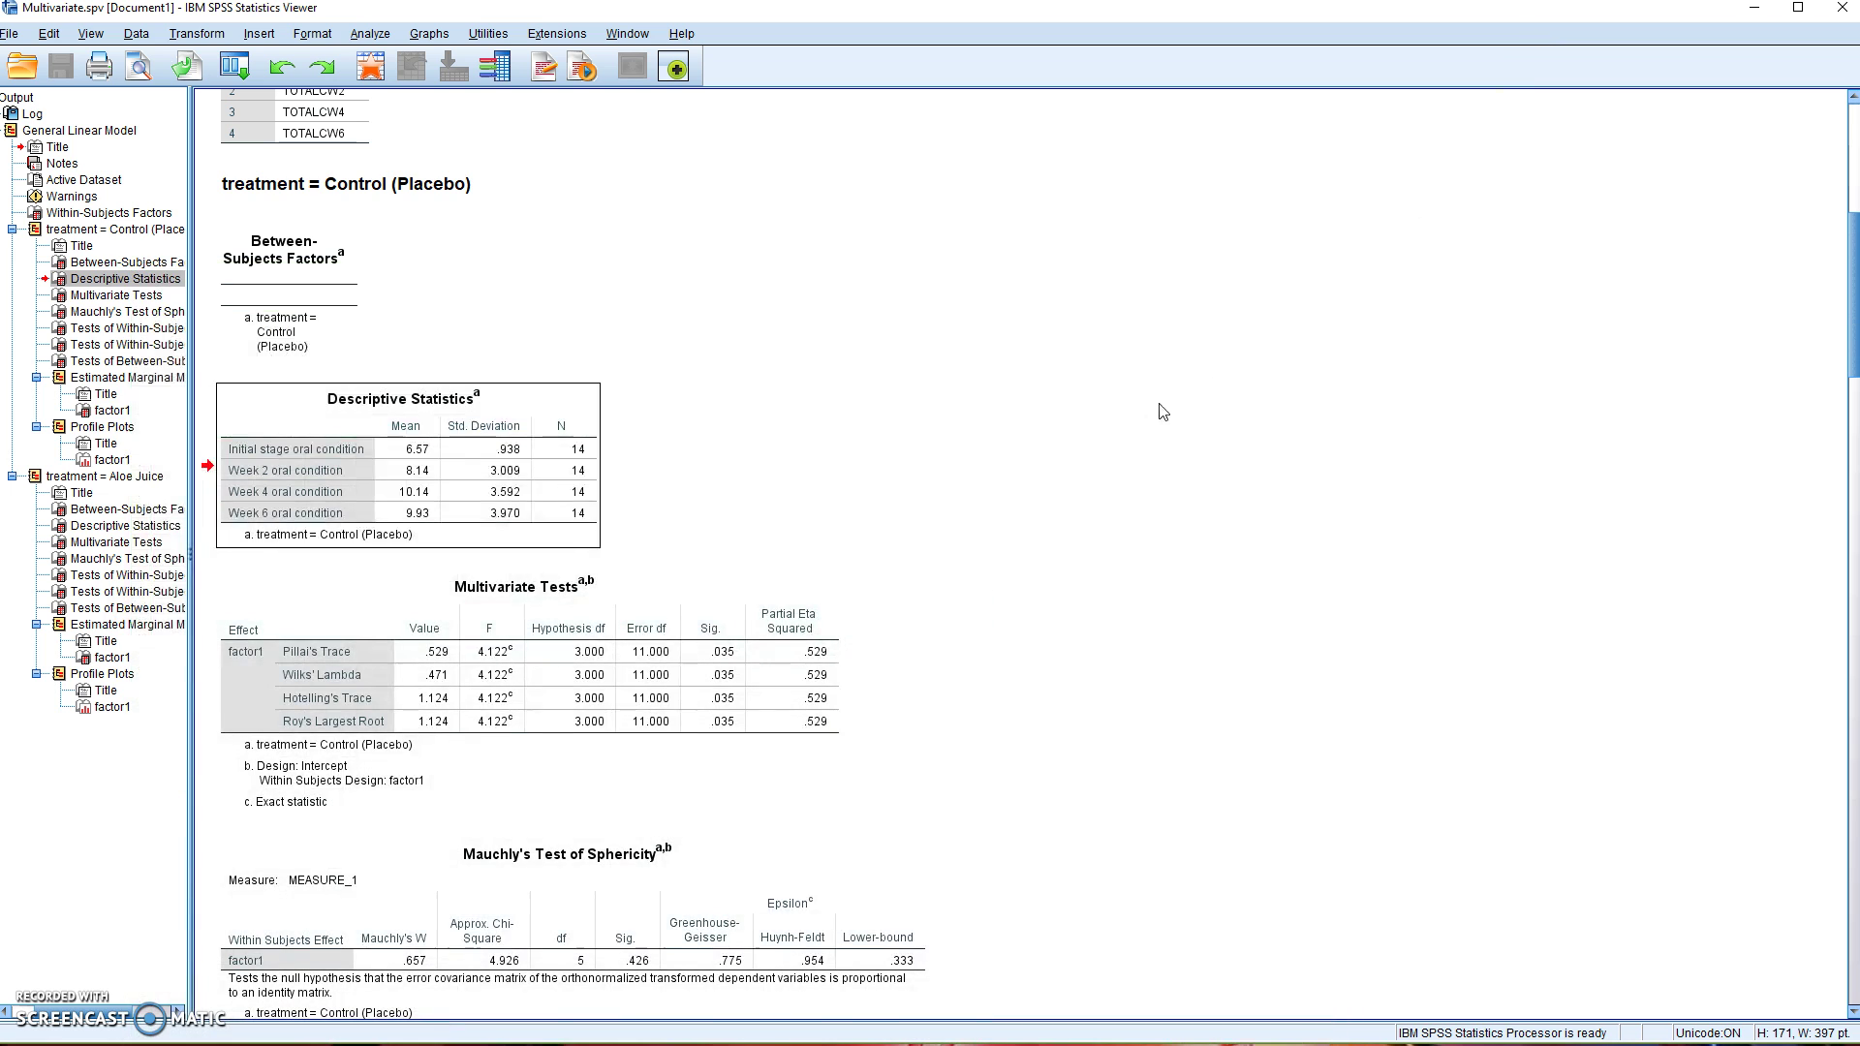
Copy the Descriptive Statistics table with the plain Copy command and switch to Book1 in Excel
{"action": "right_click", "coordinate": [388, 473]}
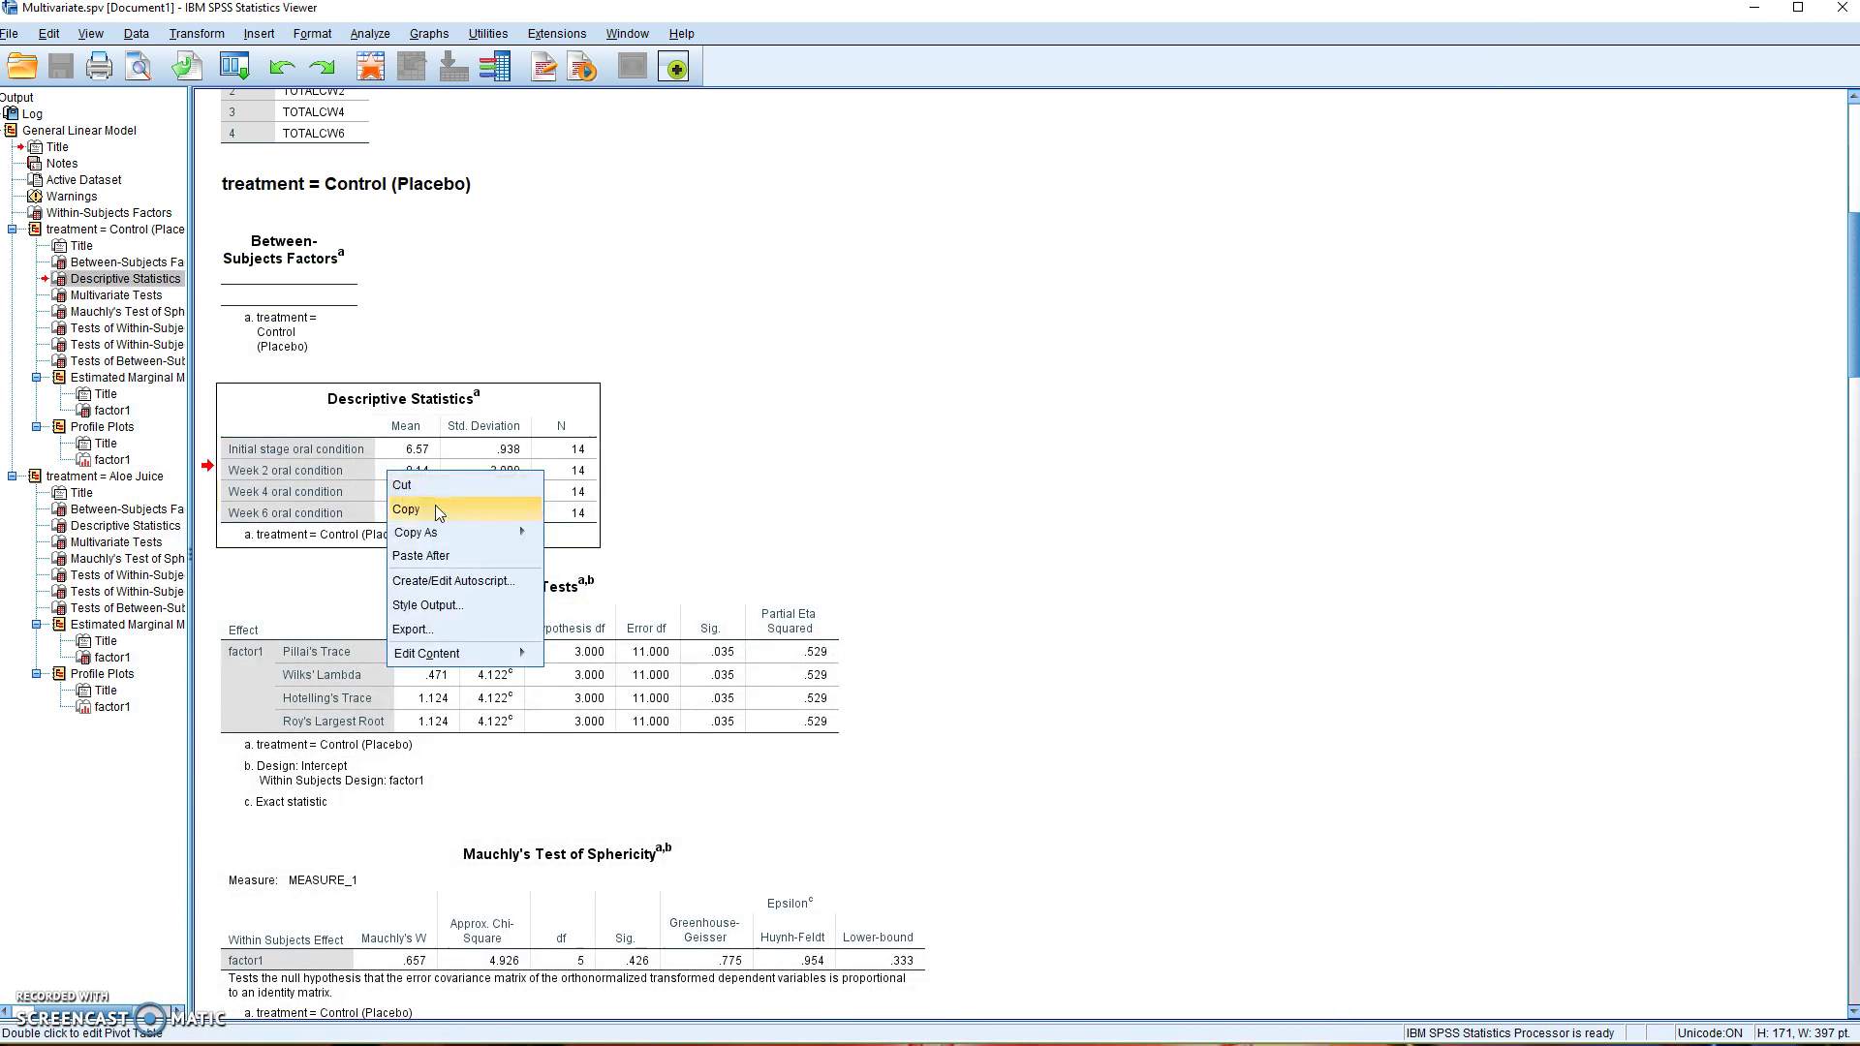
{"action": "left_click", "coordinate": [434, 505]}
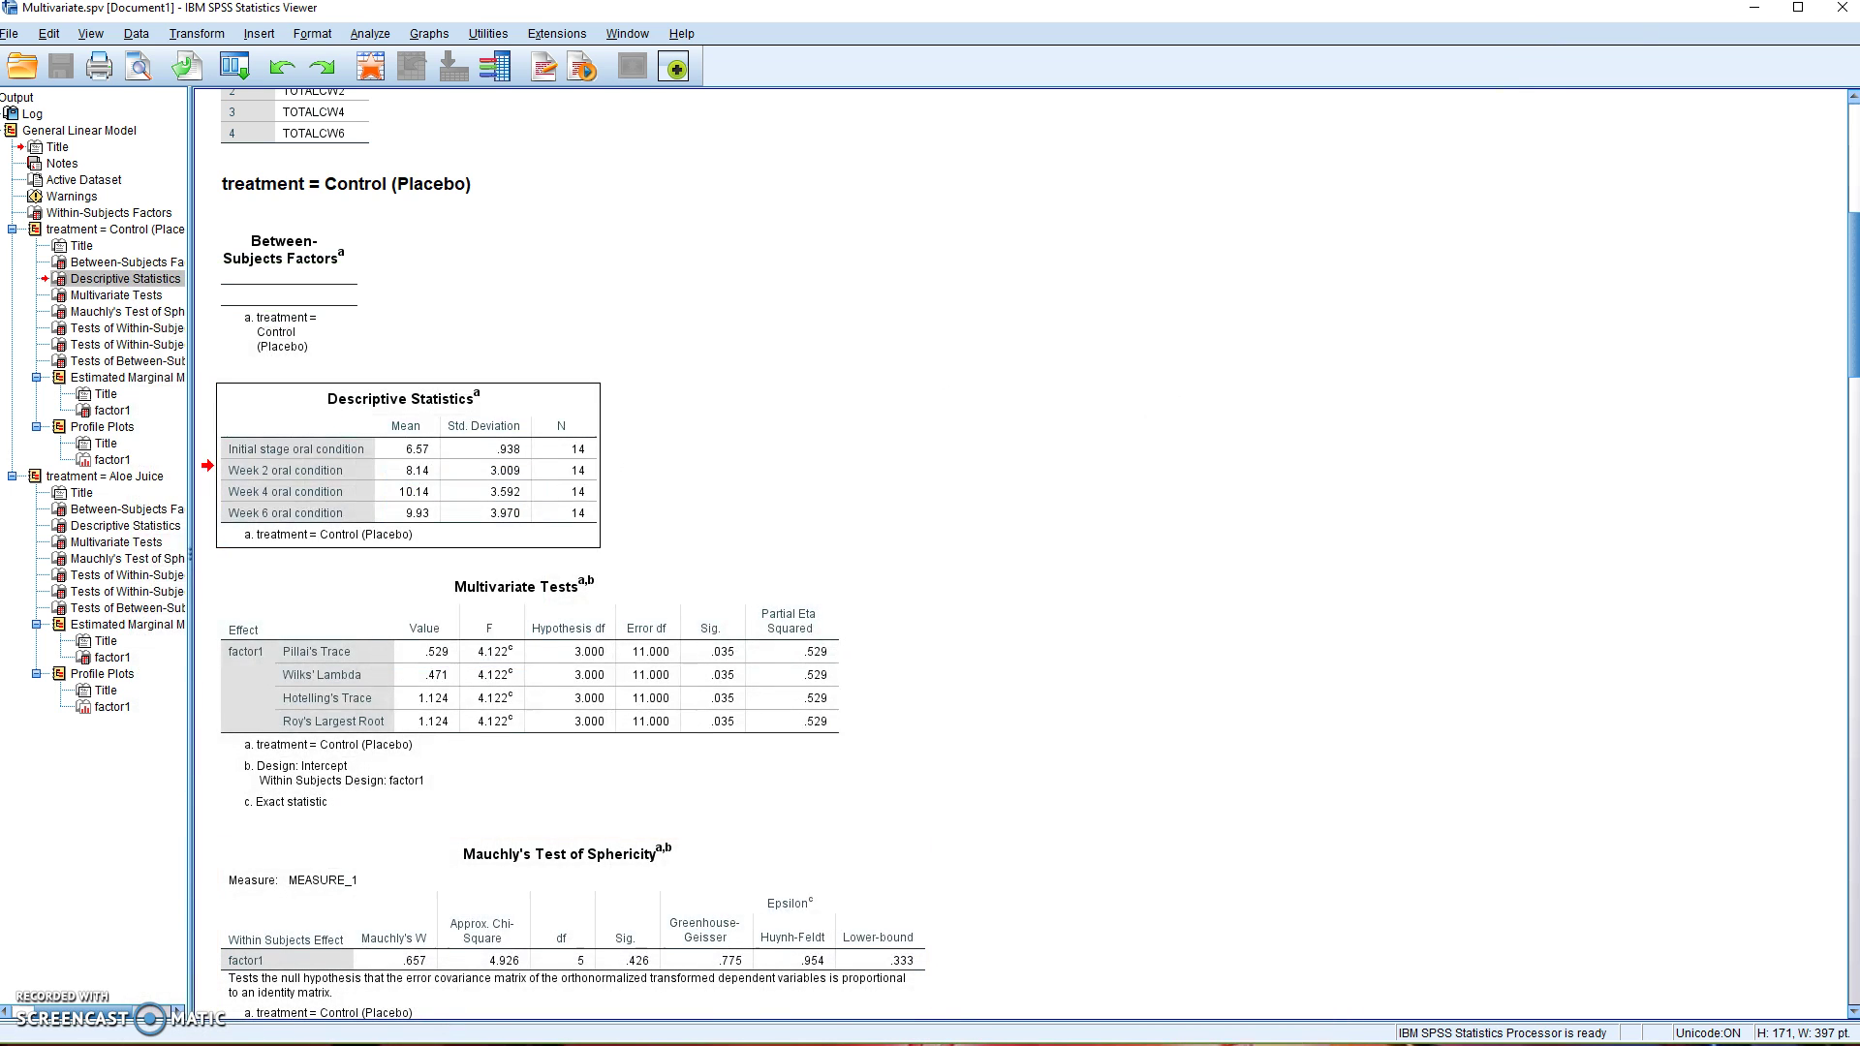
{"action": "left_click", "coordinate": [485, 1045]}
Paste the copied table over the whole of Sheet1 with Match Destination Formatting and widen column A to fit the row labels
{"action": "left_click", "coordinate": [194, 247]}
{"action": "left_click", "coordinate": [168, 207]}
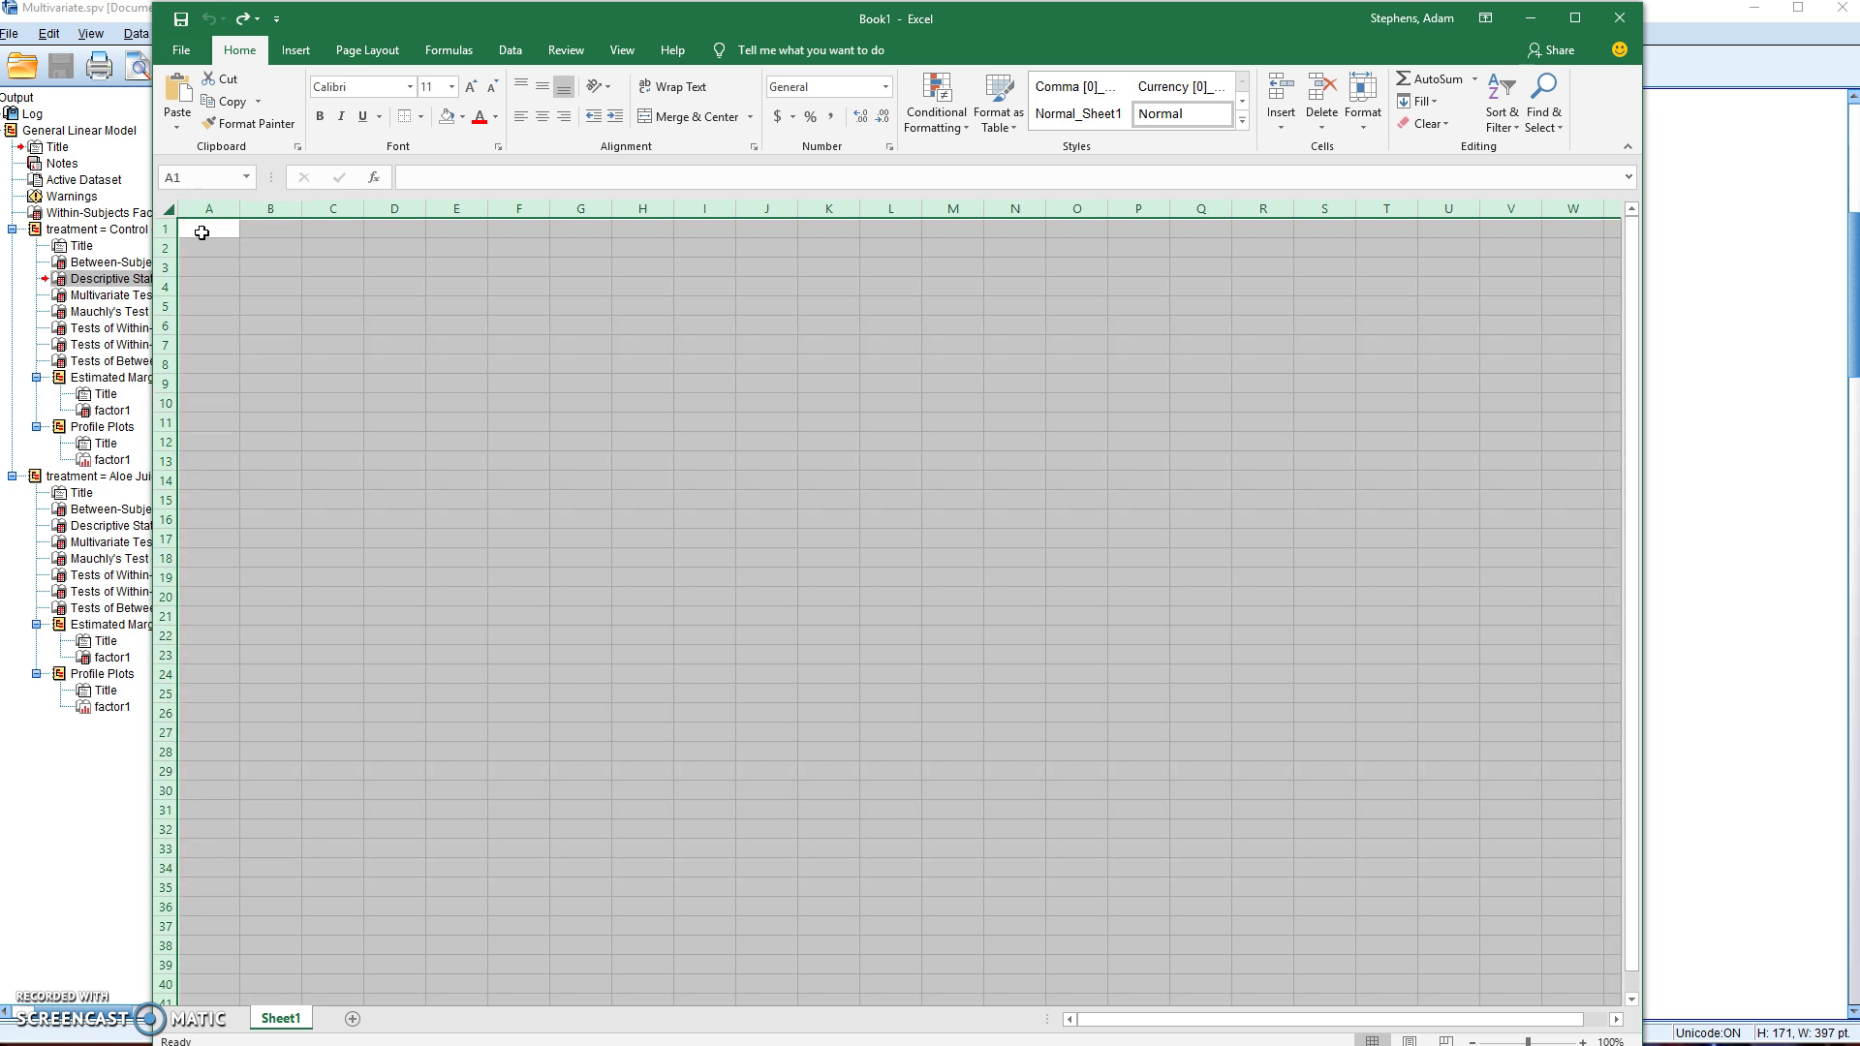
{"action": "right_click", "coordinate": [203, 232]}
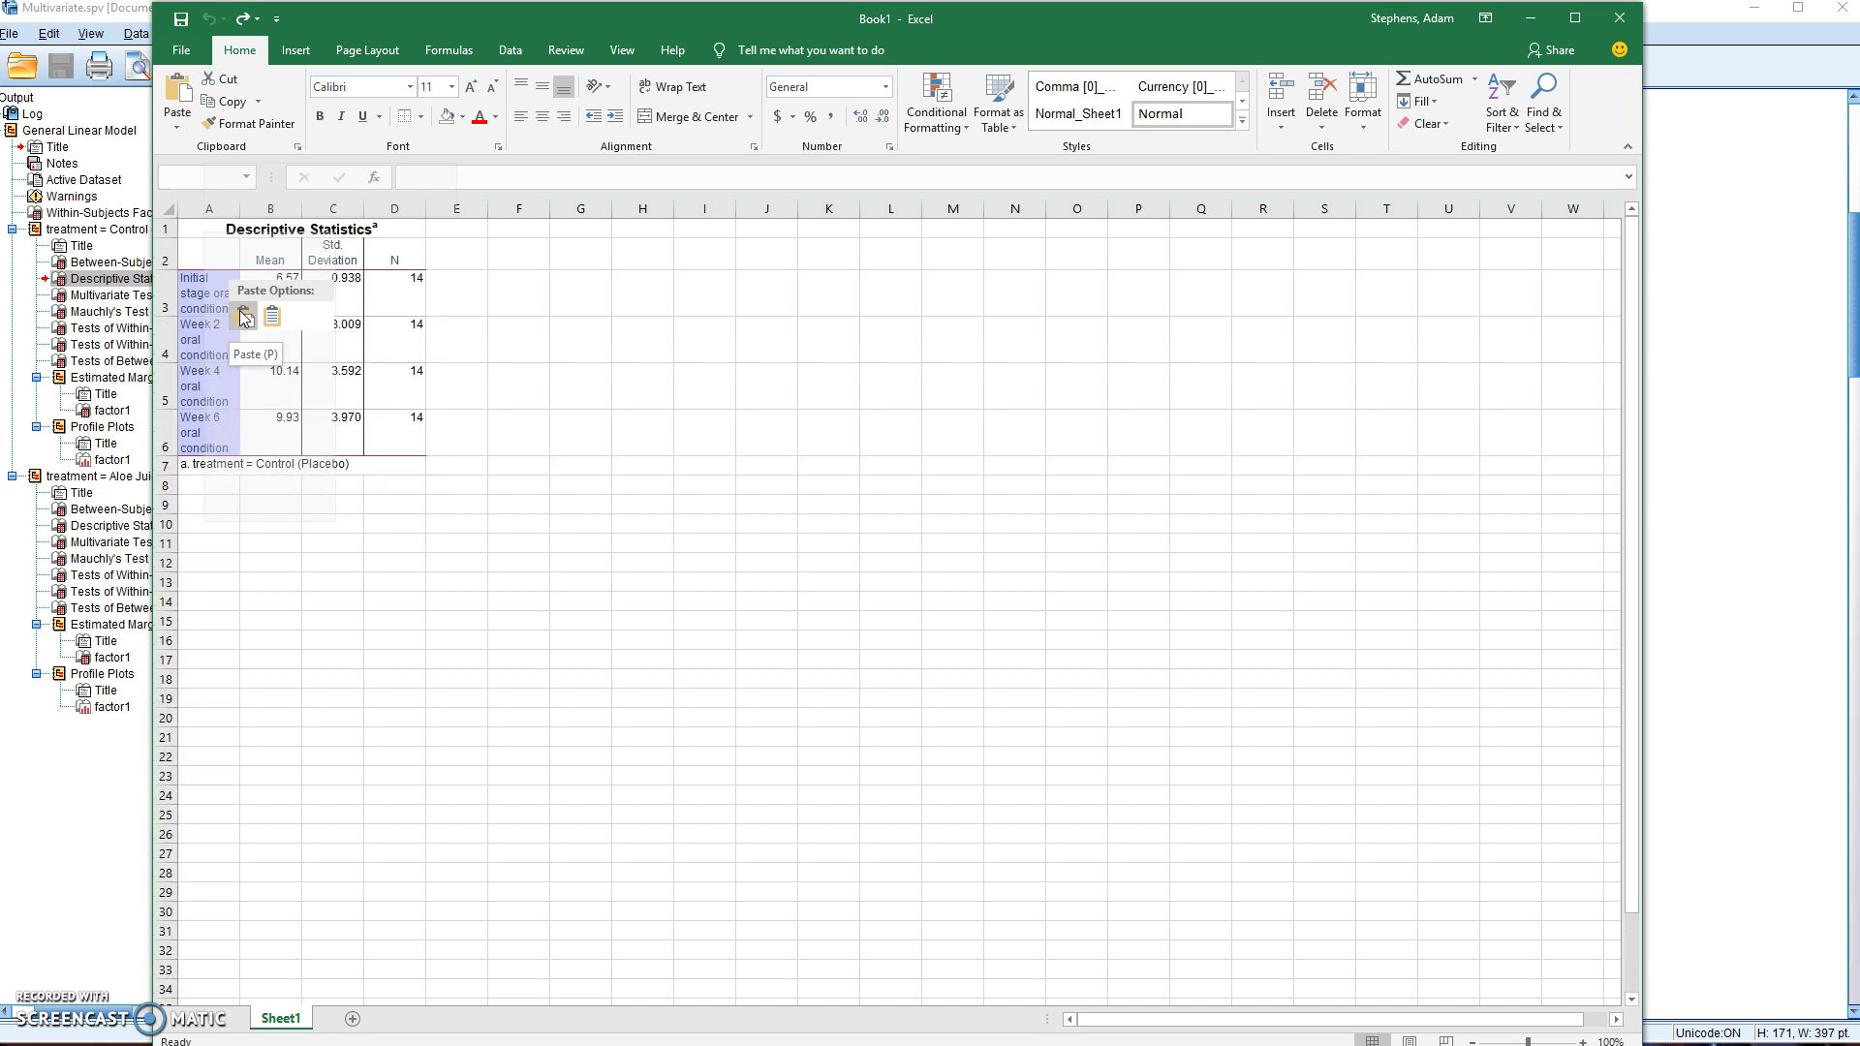
{"action": "left_click", "coordinate": [276, 320]}
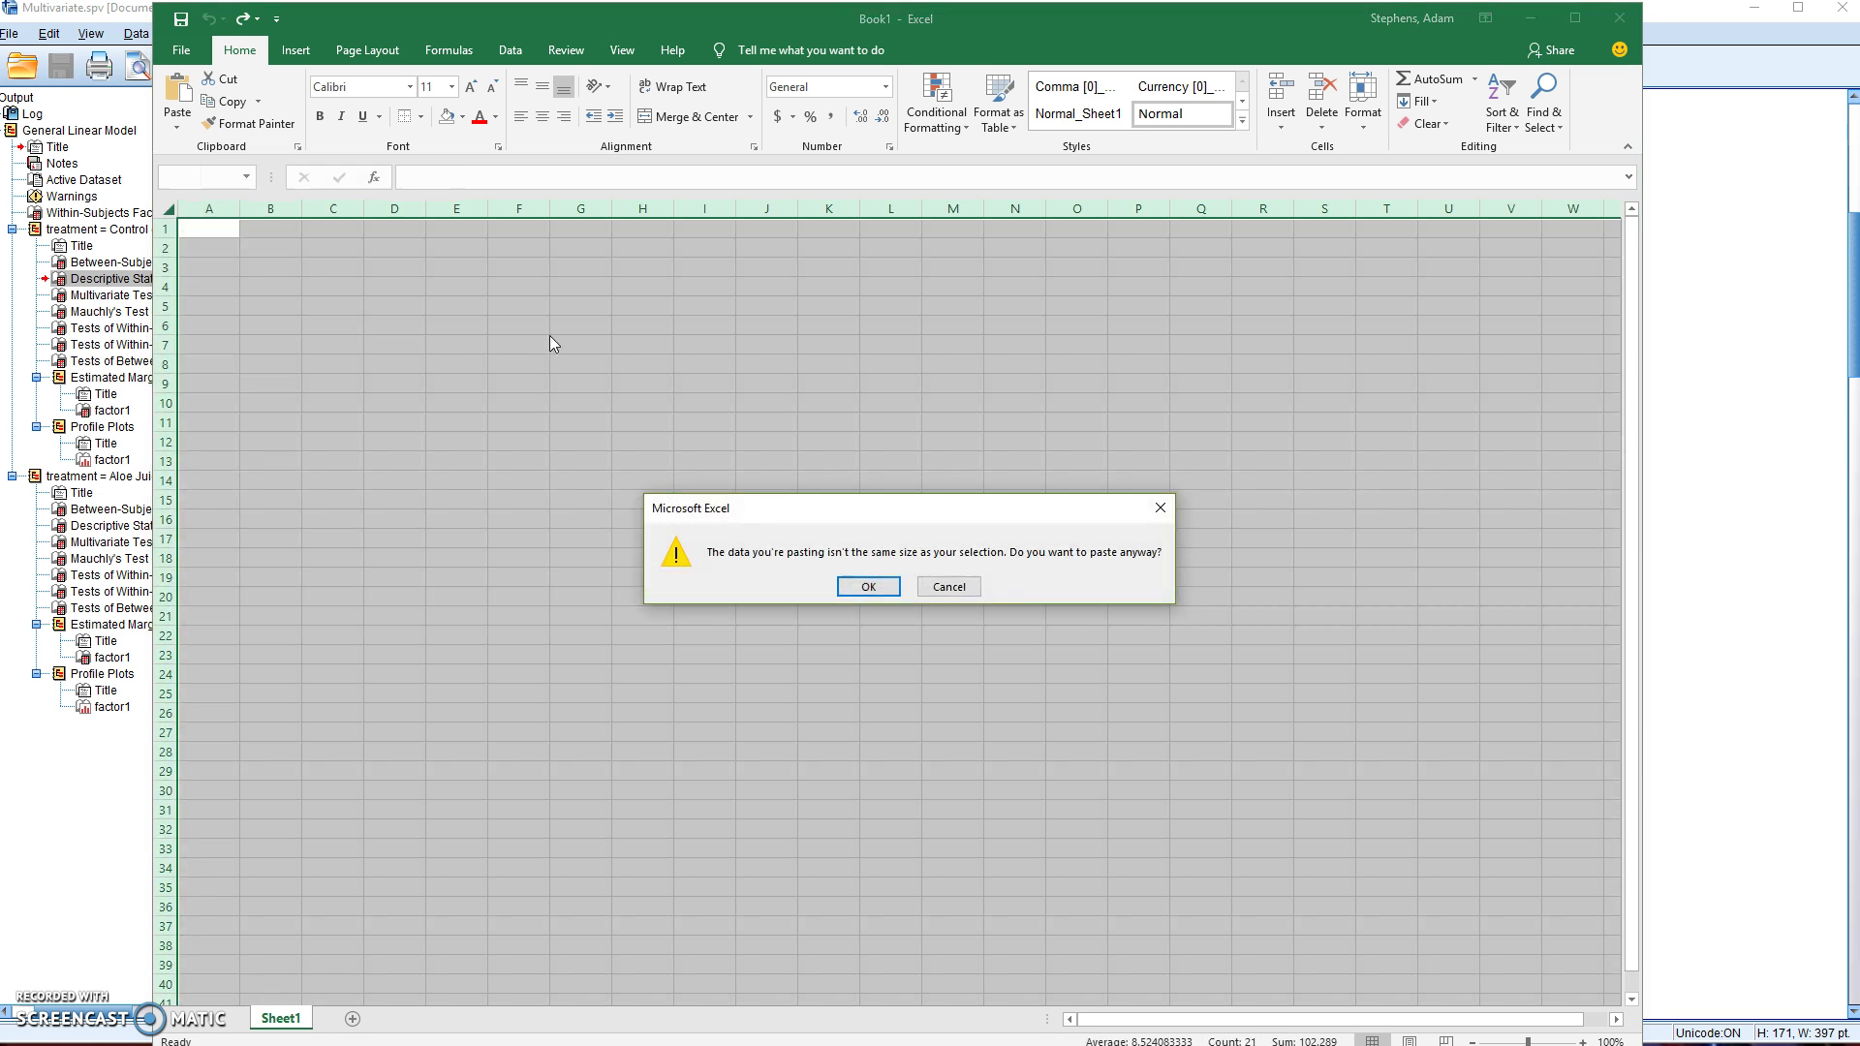
{"action": "left_click", "coordinate": [877, 587]}
{"action": "left_click", "coordinate": [517, 390]}
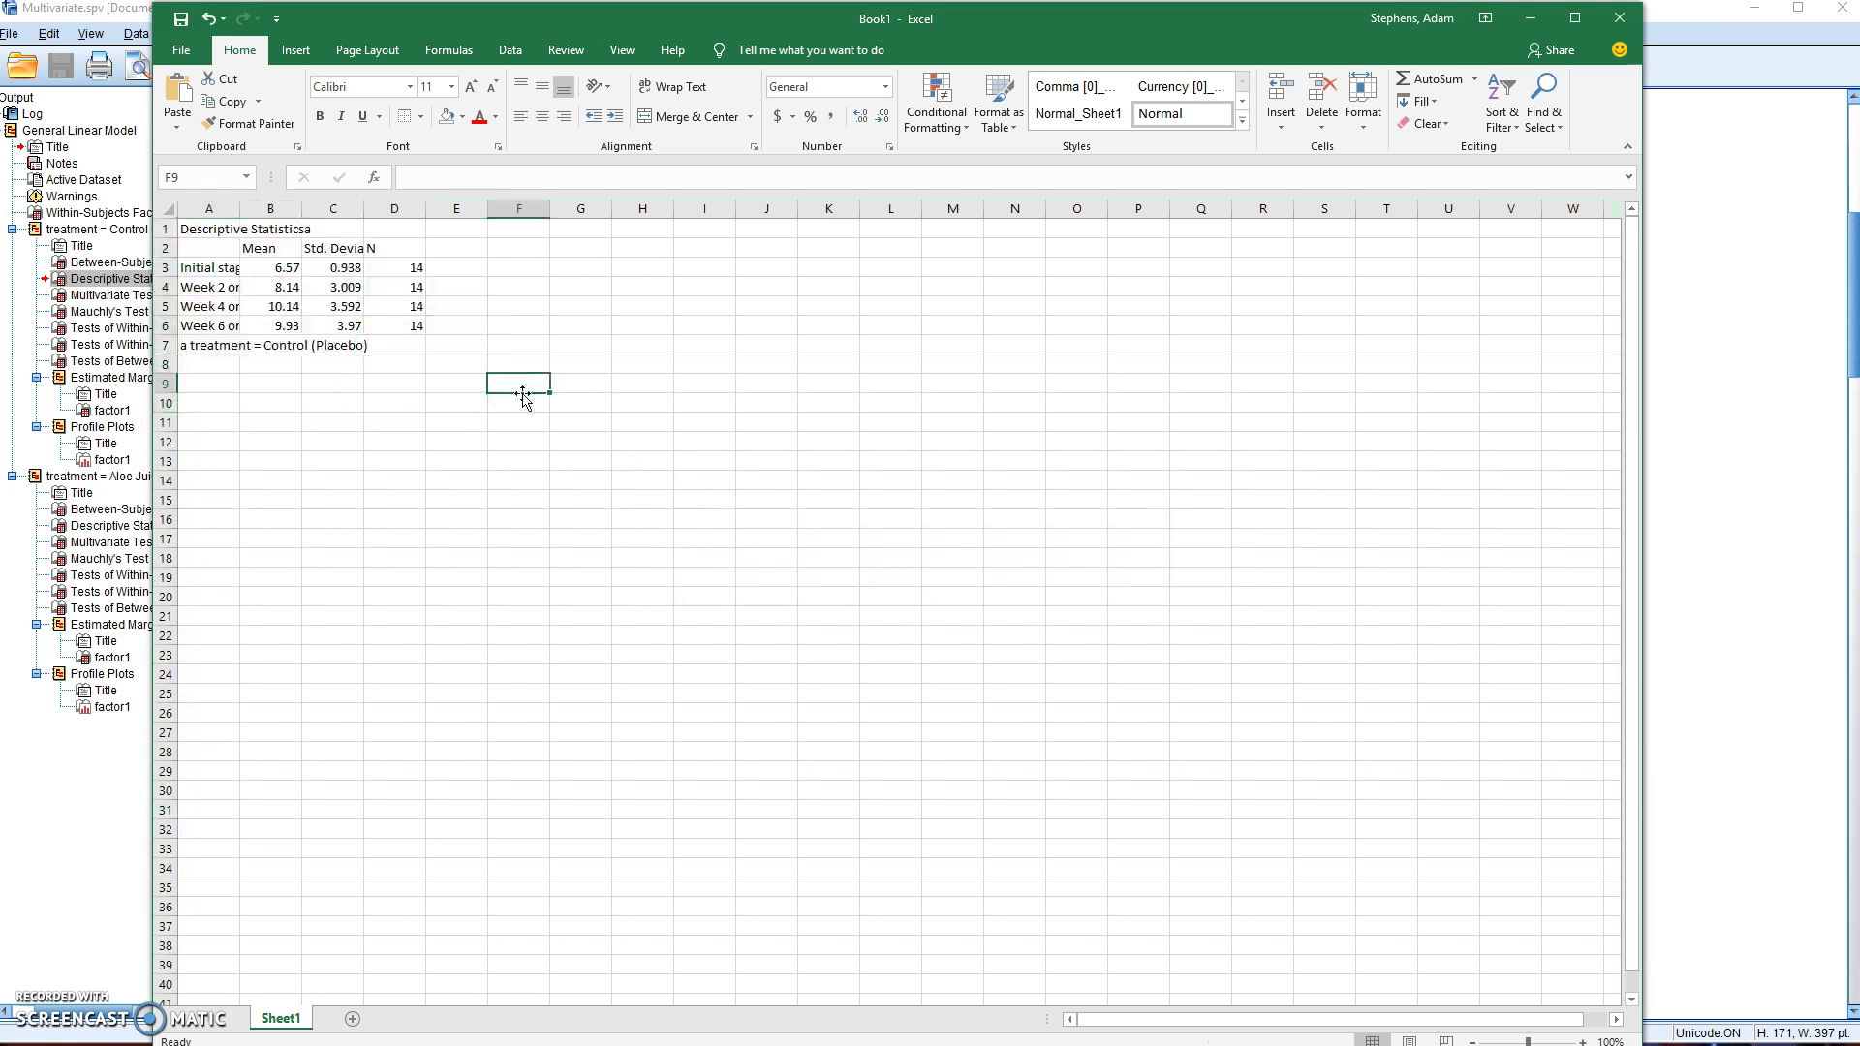
{"action": "left_click_drag", "start_coordinate": [242, 216], "coordinate": [332, 216]}
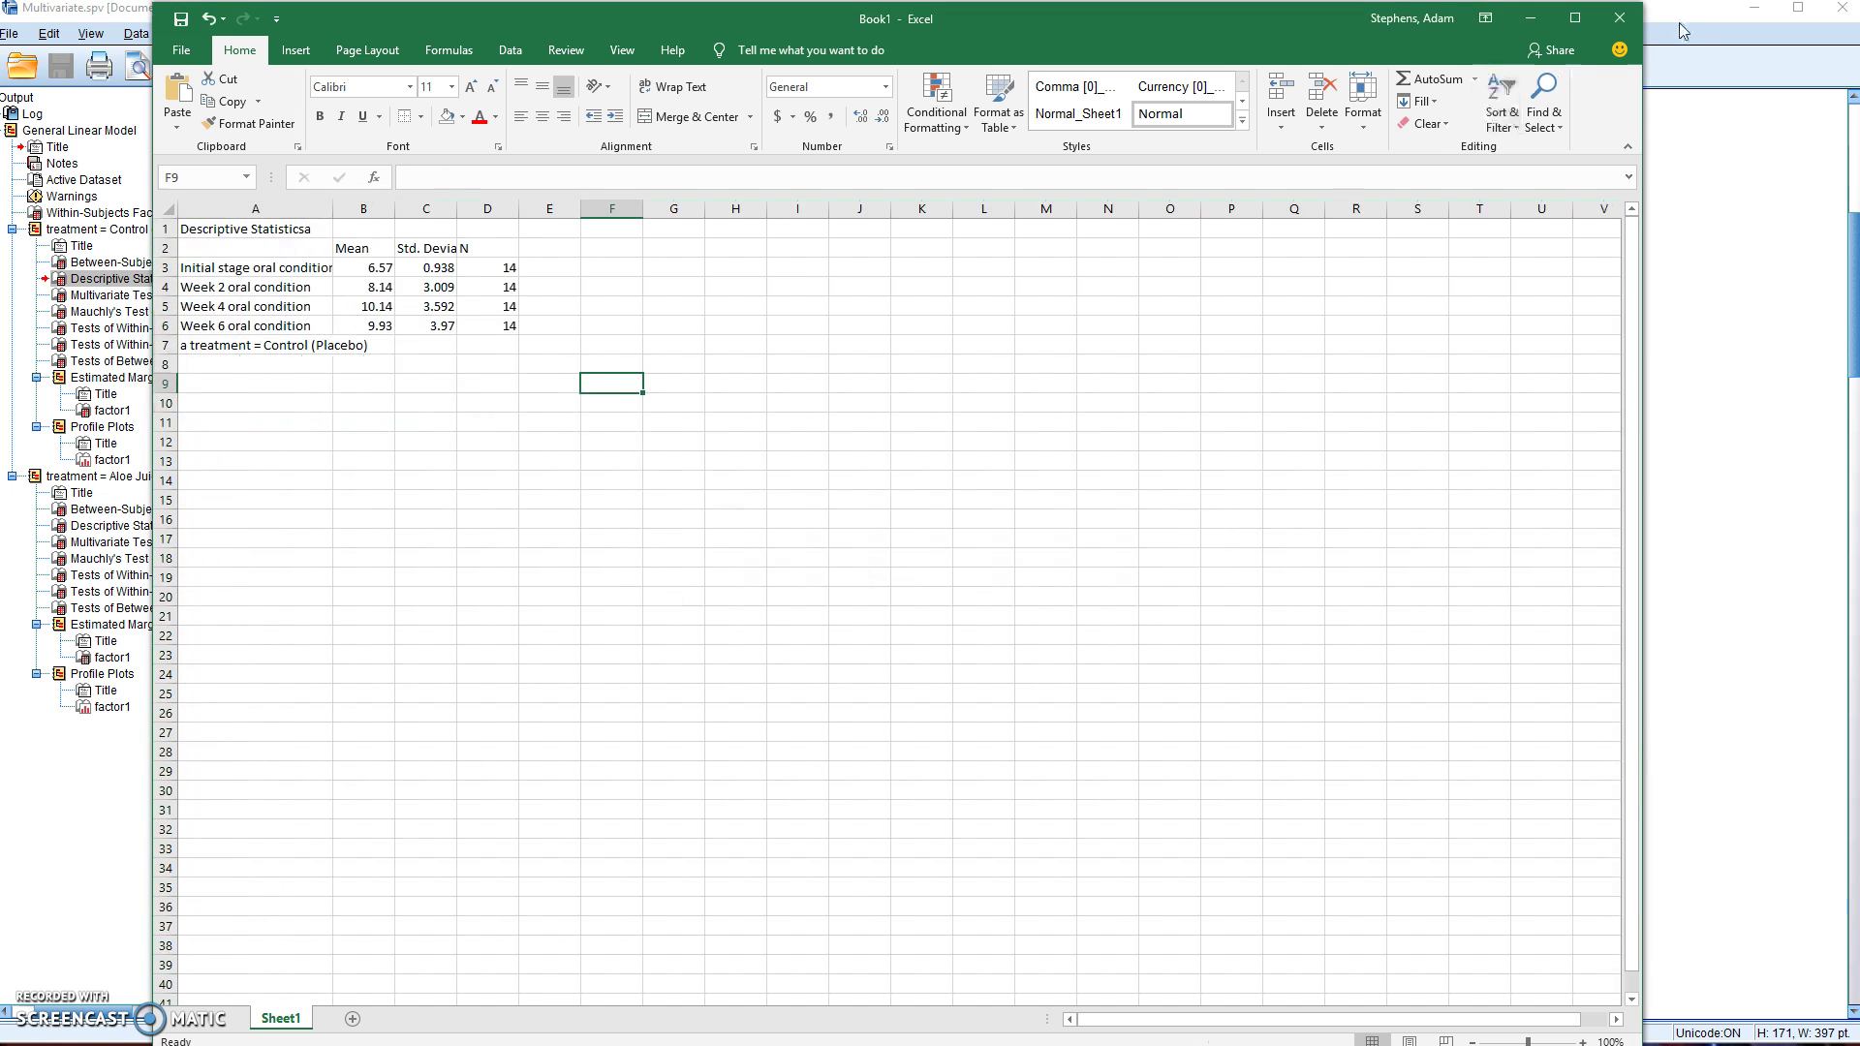
Switch to the untitled Google Sheets spreadsheet, paste the copied Descriptive Statistics table from cell A1 and widen column A to fit its labels
{"action": "left_click", "coordinate": [1530, 17]}
{"action": "left_click", "coordinate": [407, 1044]}
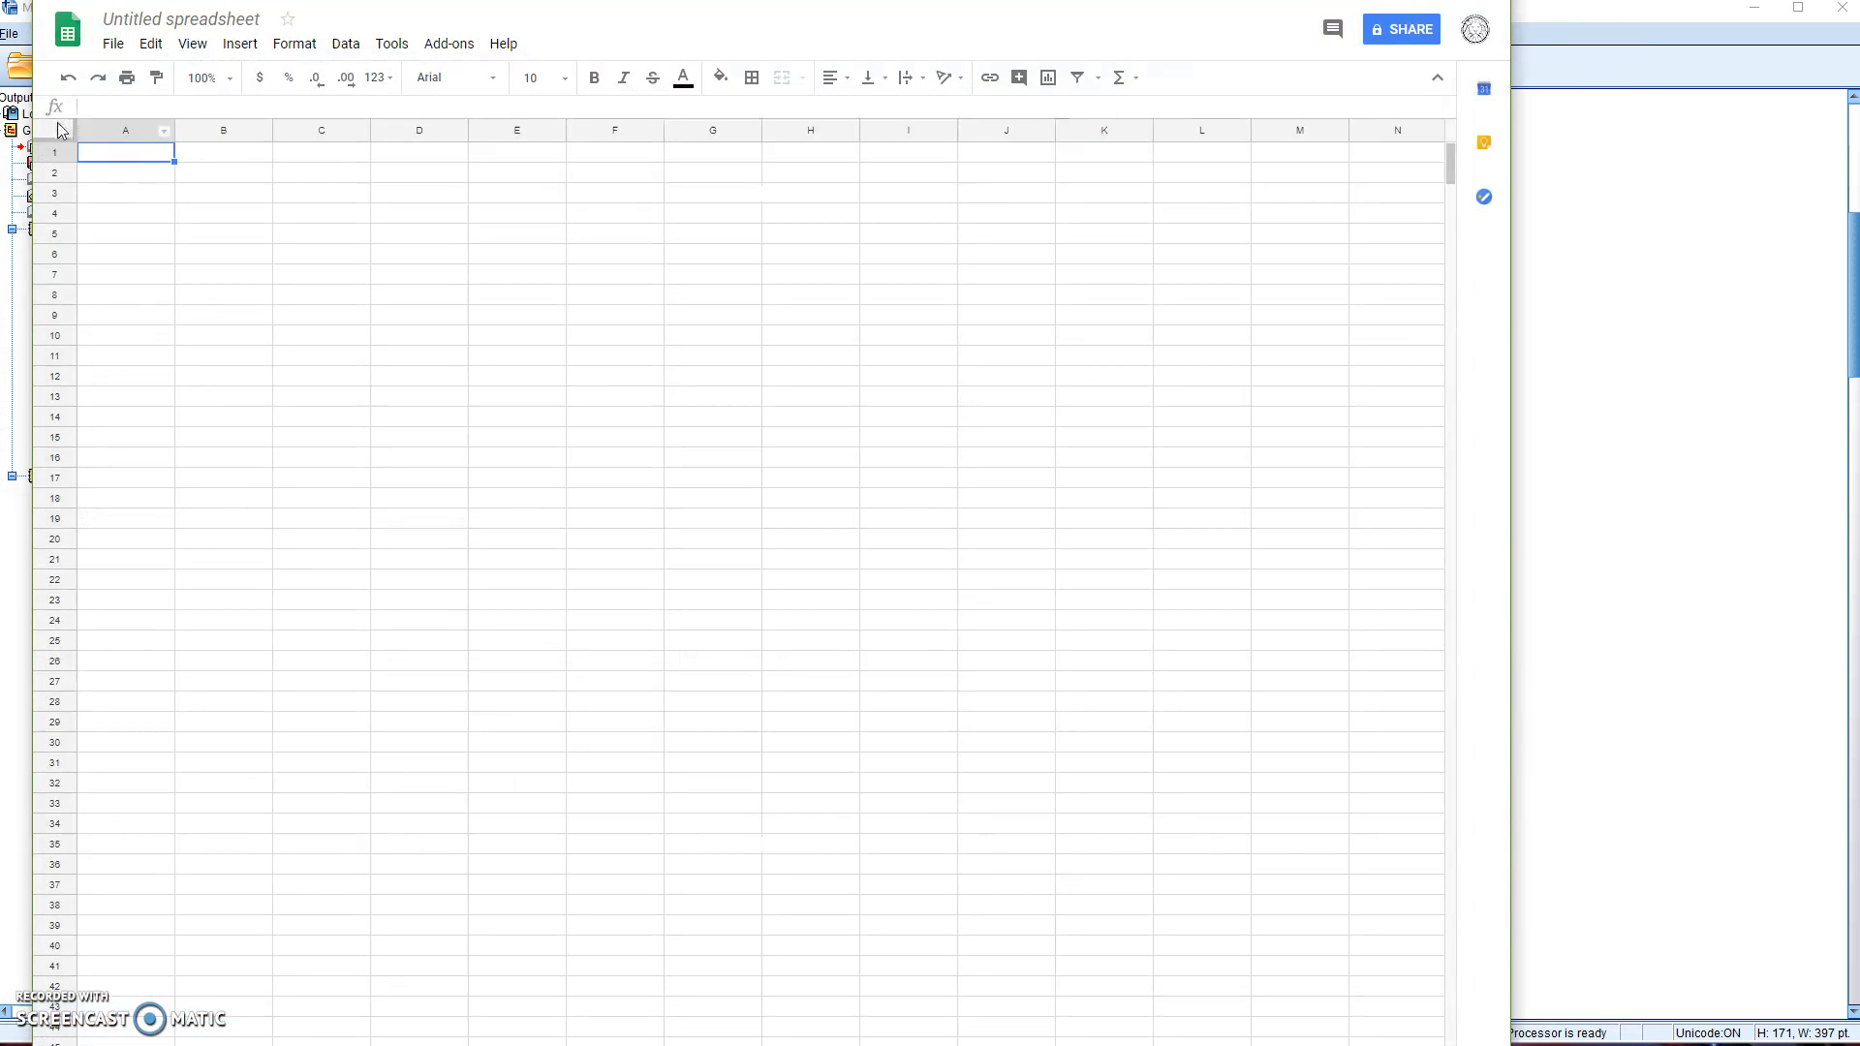
{"action": "left_click", "coordinate": [61, 130]}
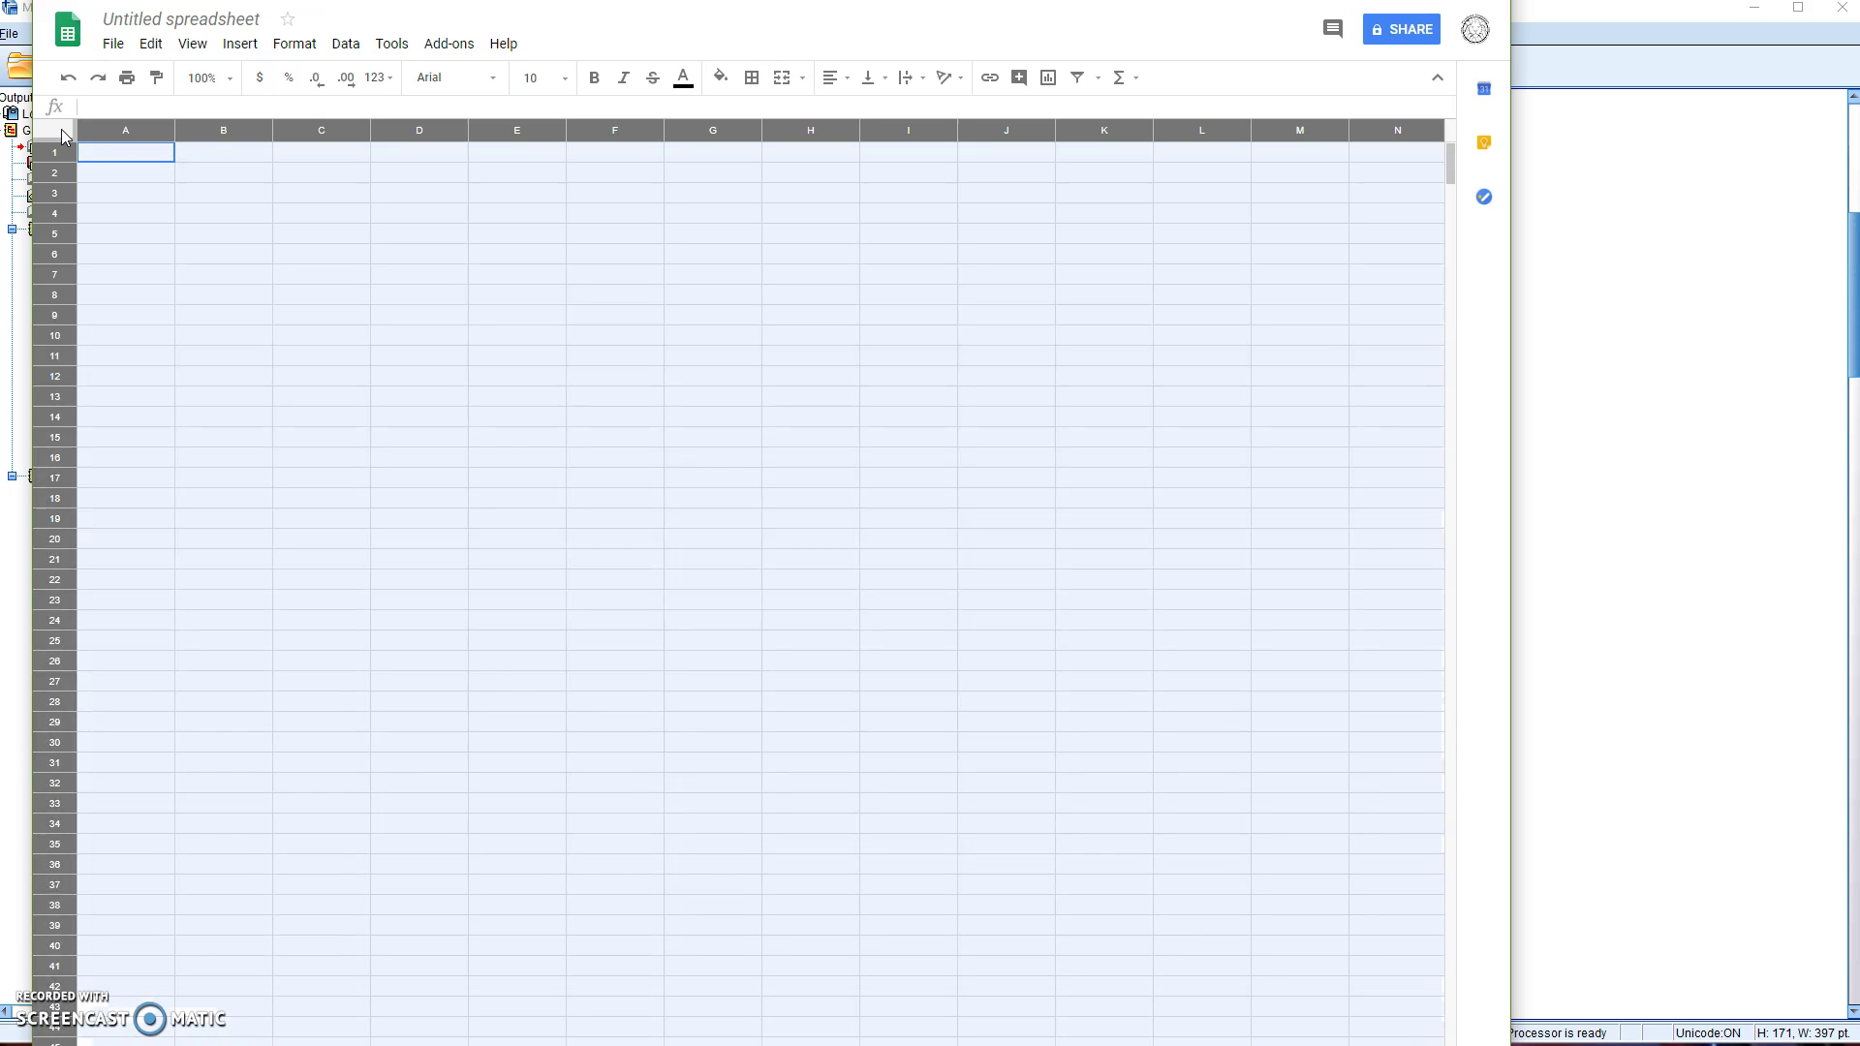
{"action": "right_click", "coordinate": [116, 154]}
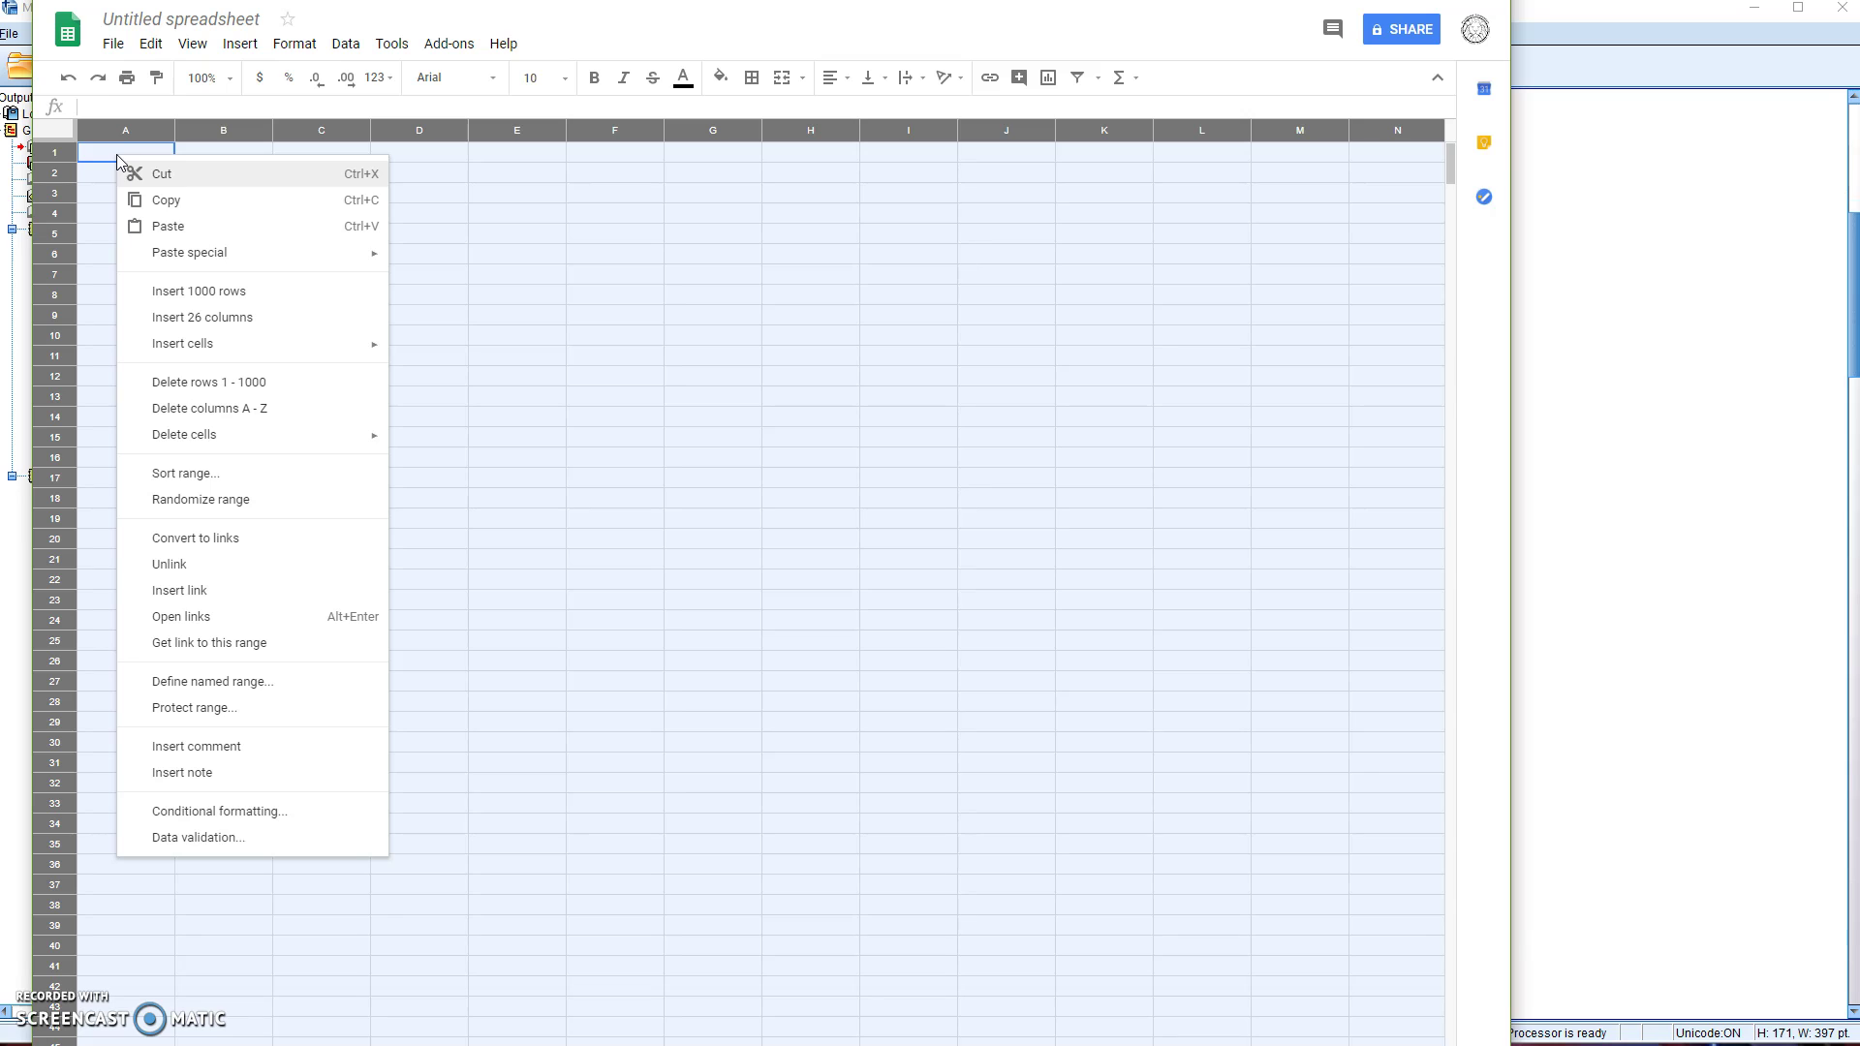
{"action": "left_click", "coordinate": [166, 226]}
{"action": "left_click", "coordinate": [222, 399]}
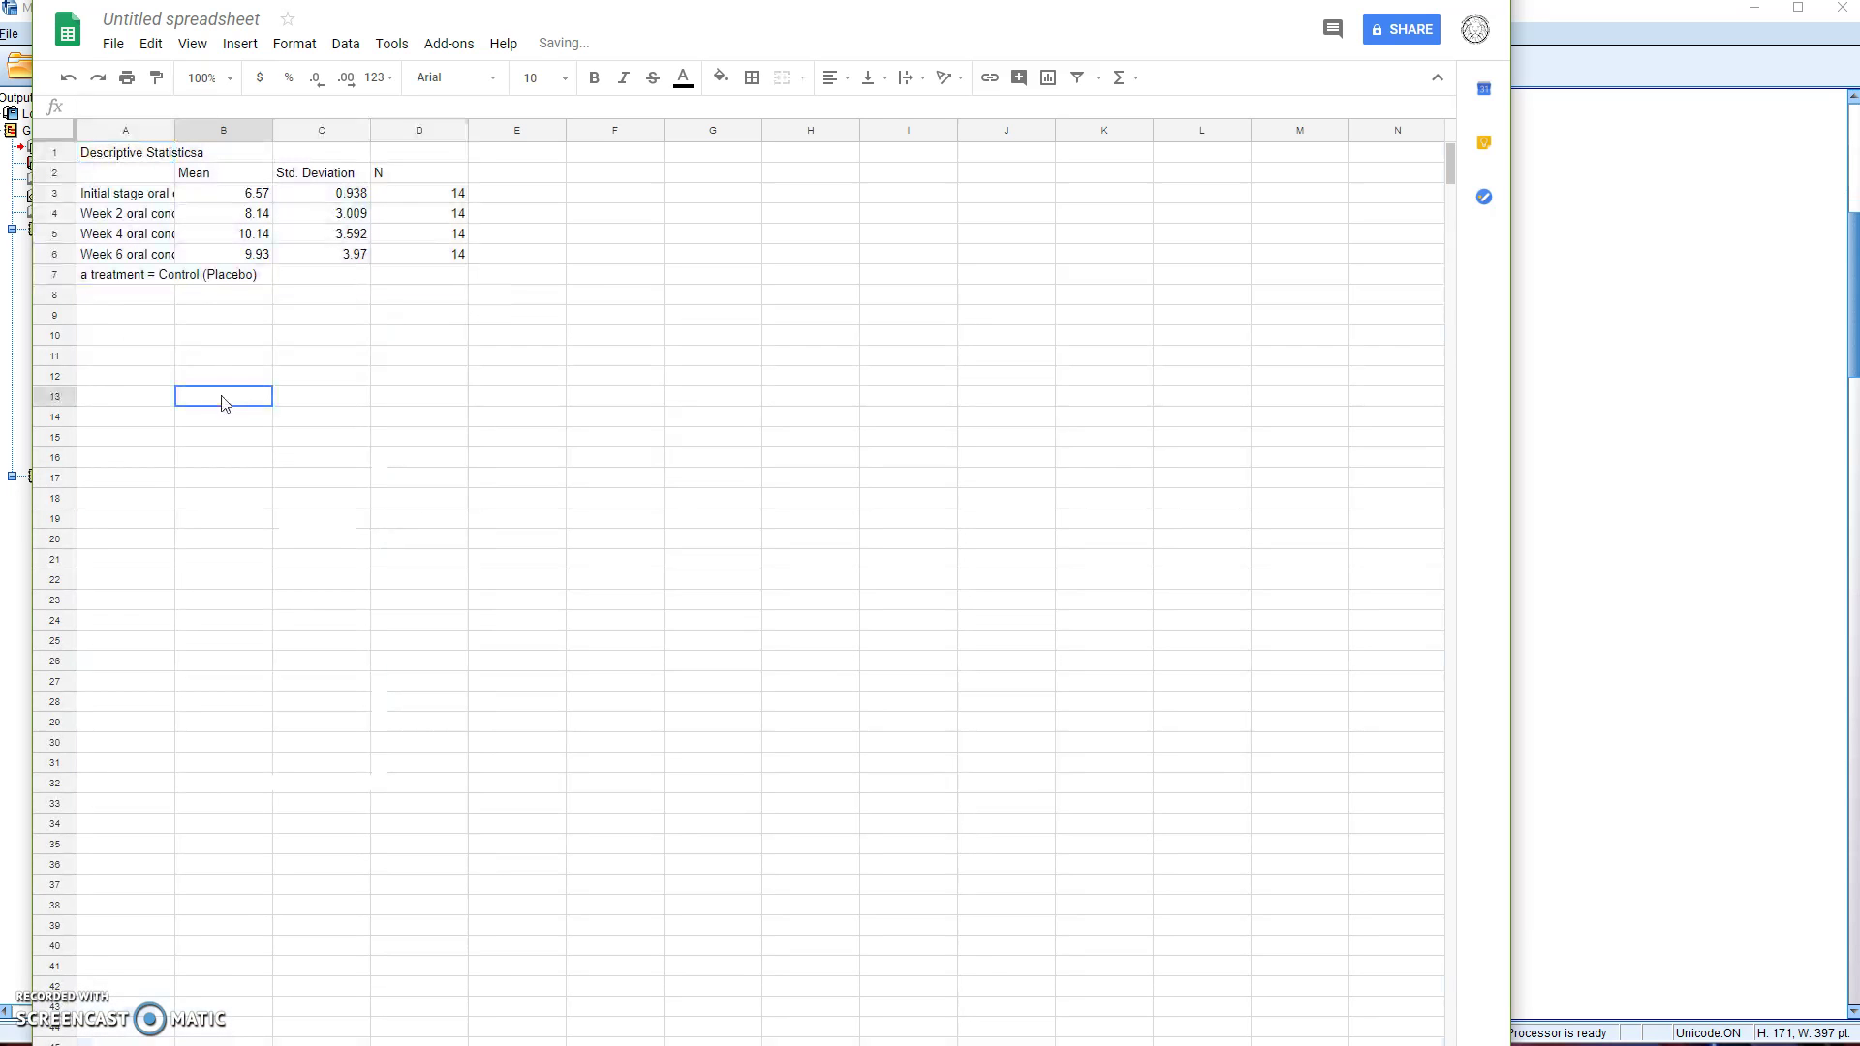
{"action": "left_click_drag", "start_coordinate": [174, 130], "coordinate": [249, 130]}
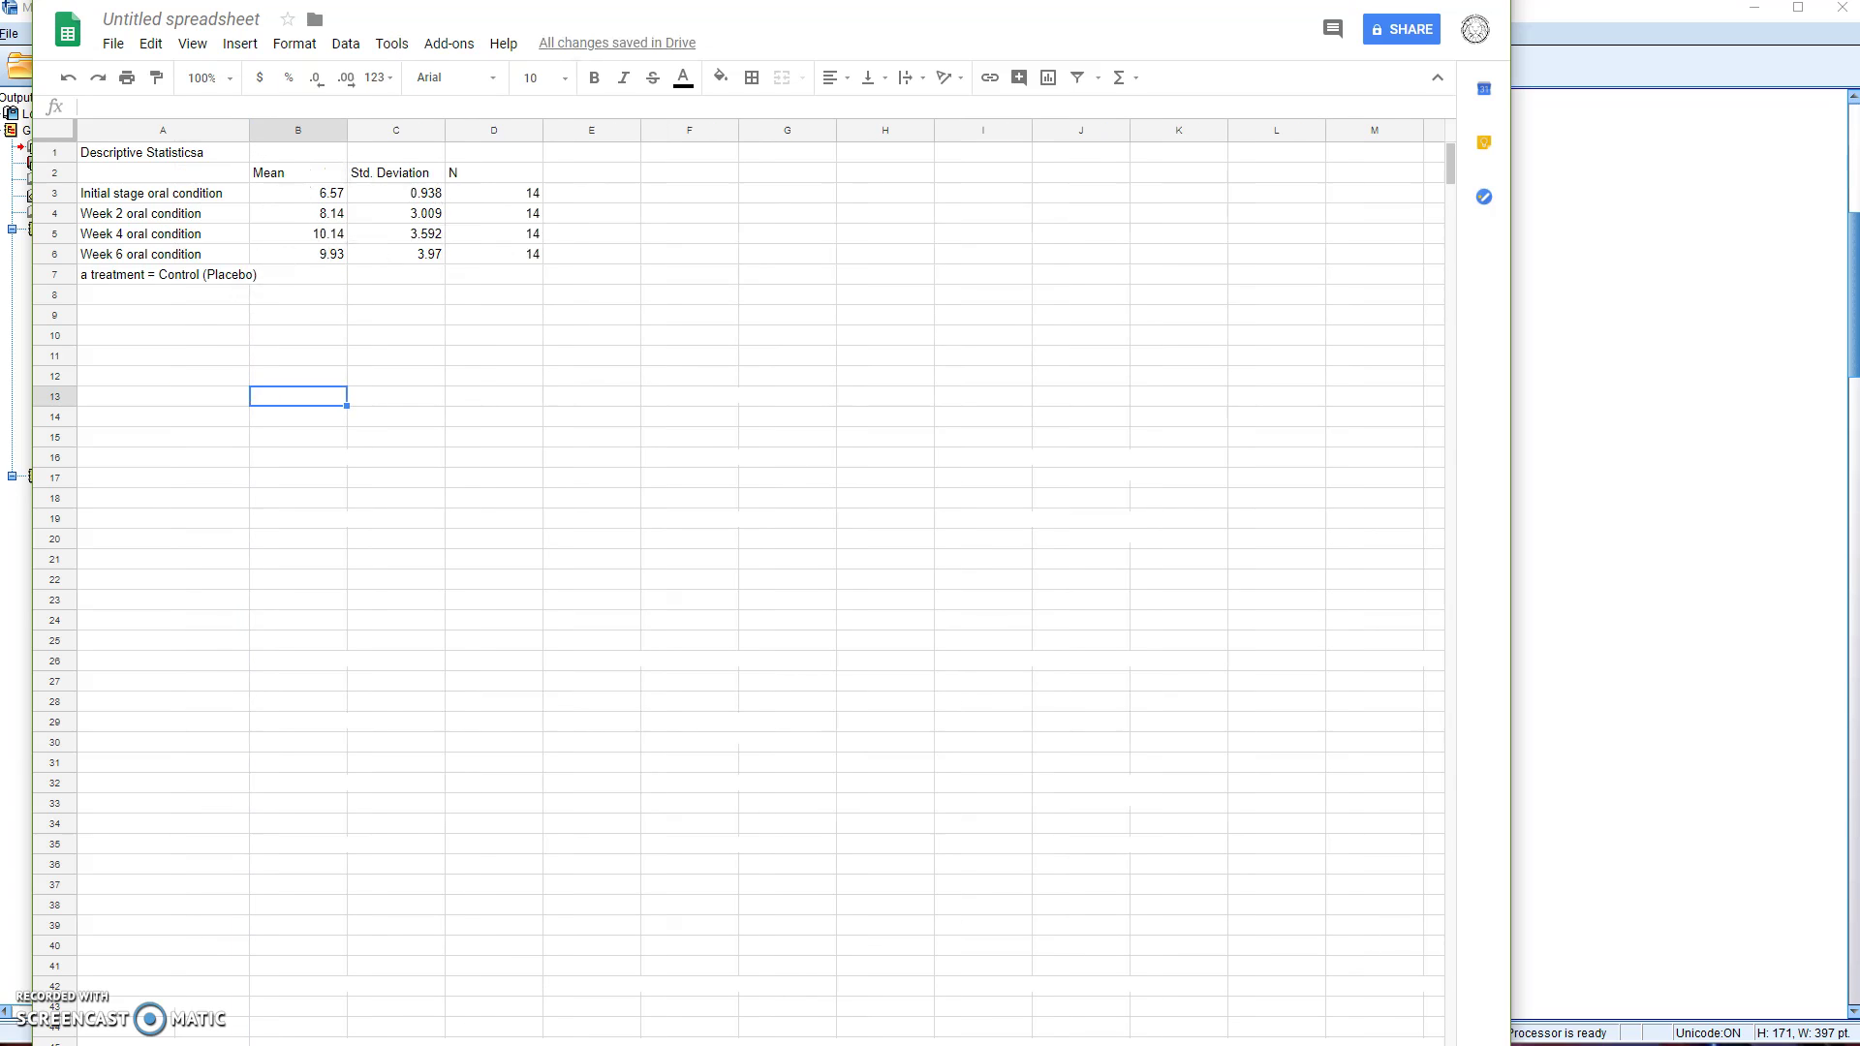
Undo the column widening and the table paste in the Google Sheets spreadsheet
{"action": "left_click_drag", "start_coordinate": [771, 0], "coordinate": [771, 22]}
{"action": "key", "text": "ctrl+z"}
{"action": "key", "text": "ctrl+z"}
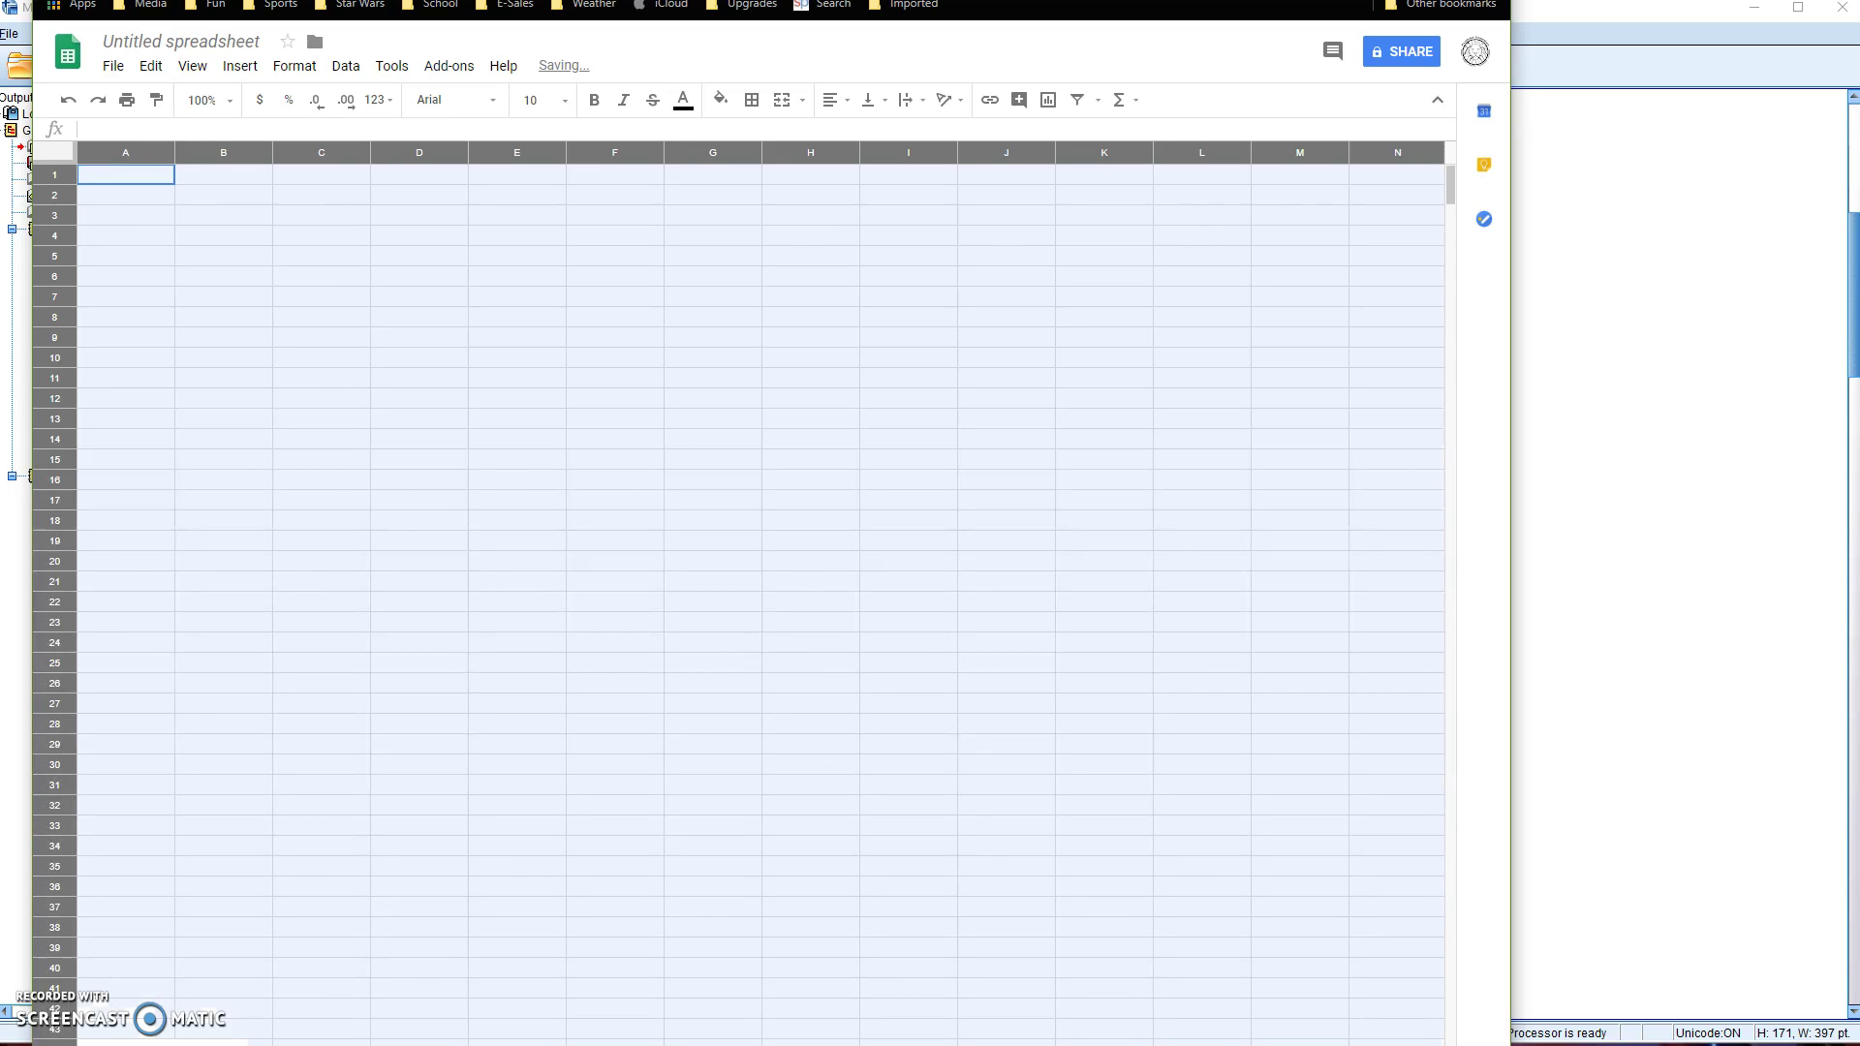
Switch back to the SPSS output and copy the Tests of Within-Subjects Effects table for the Control (Placebo) treatment
{"action": "key", "text": "alt+Tab"}
{"action": "scroll", "coordinate": [978, 538], "scroll_direction": "down", "scroll_amount": 5}
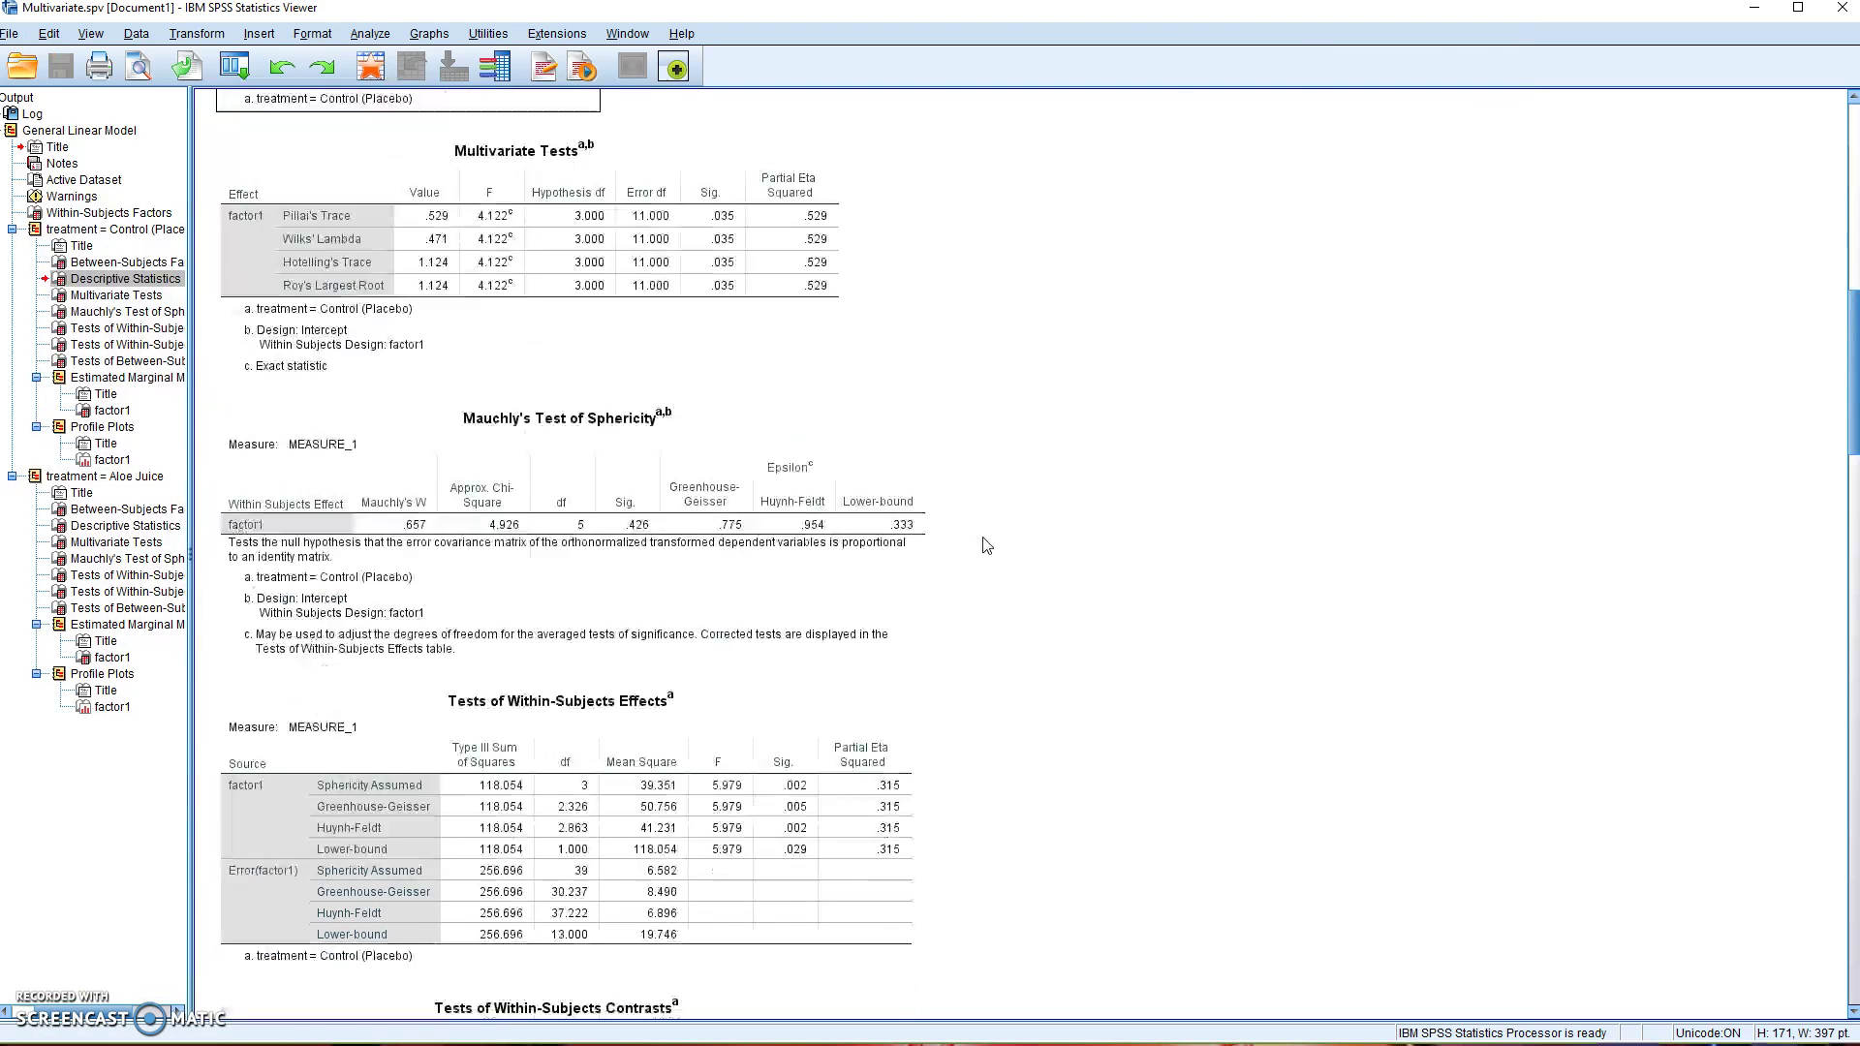
{"action": "scroll", "coordinate": [985, 545], "scroll_direction": "down", "scroll_amount": 3}
{"action": "left_click", "coordinate": [398, 631]}
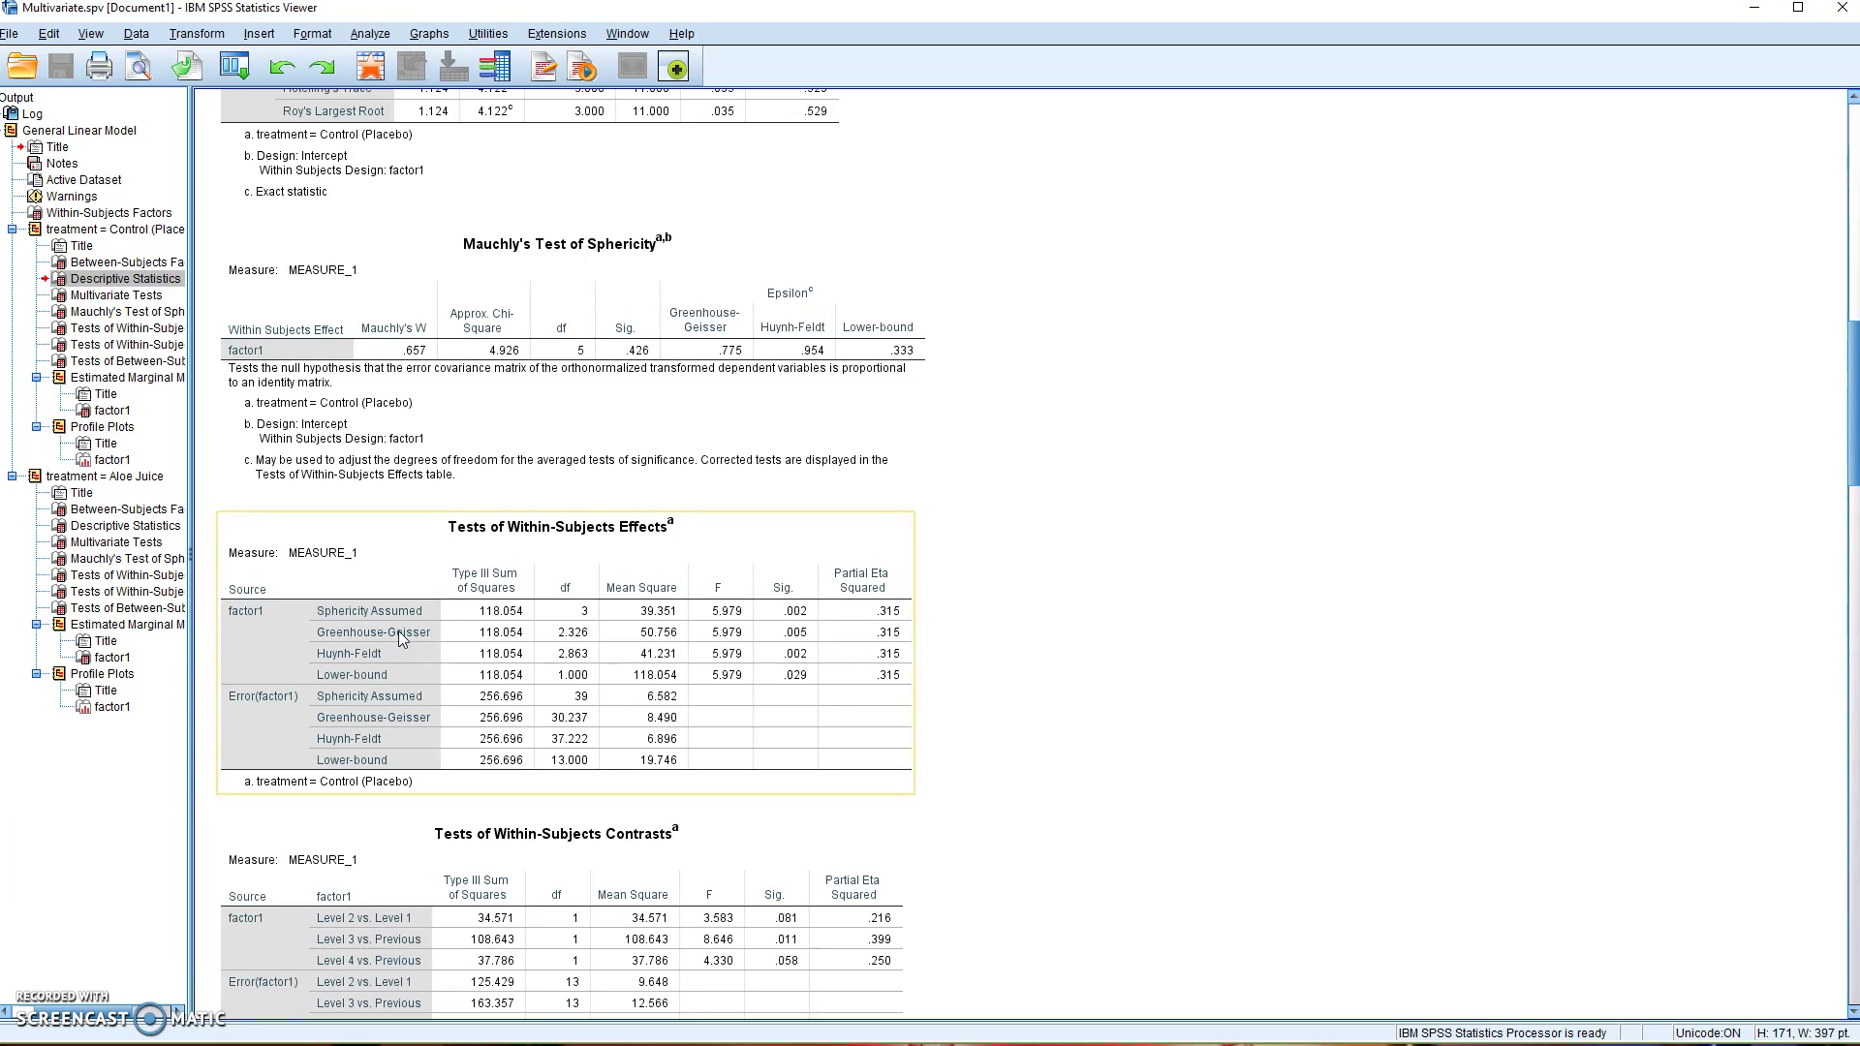
{"action": "right_click", "coordinate": [497, 639]}
{"action": "left_click", "coordinate": [523, 670]}
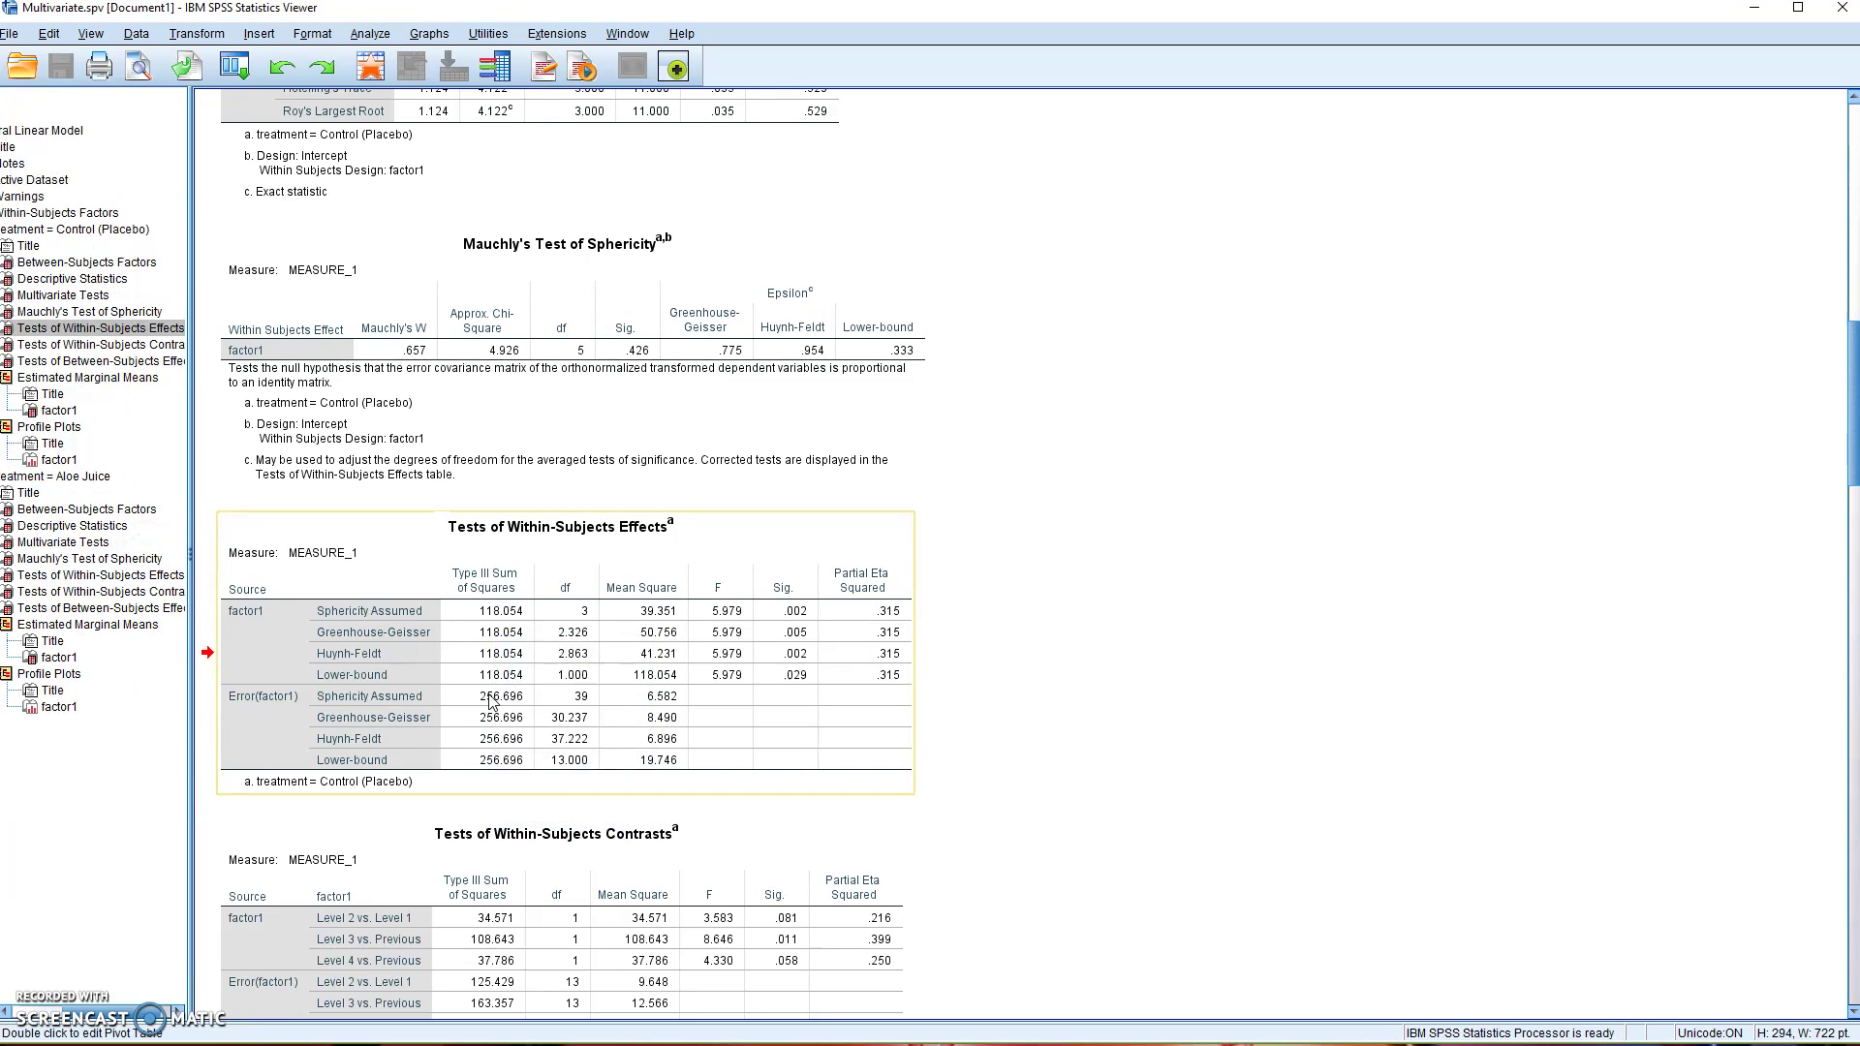
Switch to the Google Sheets spreadsheet, paste the Tests of Within-Subjects Effects table from cell A1 and widen column B to fit its labels
{"action": "key", "text": "alt+Tab"}
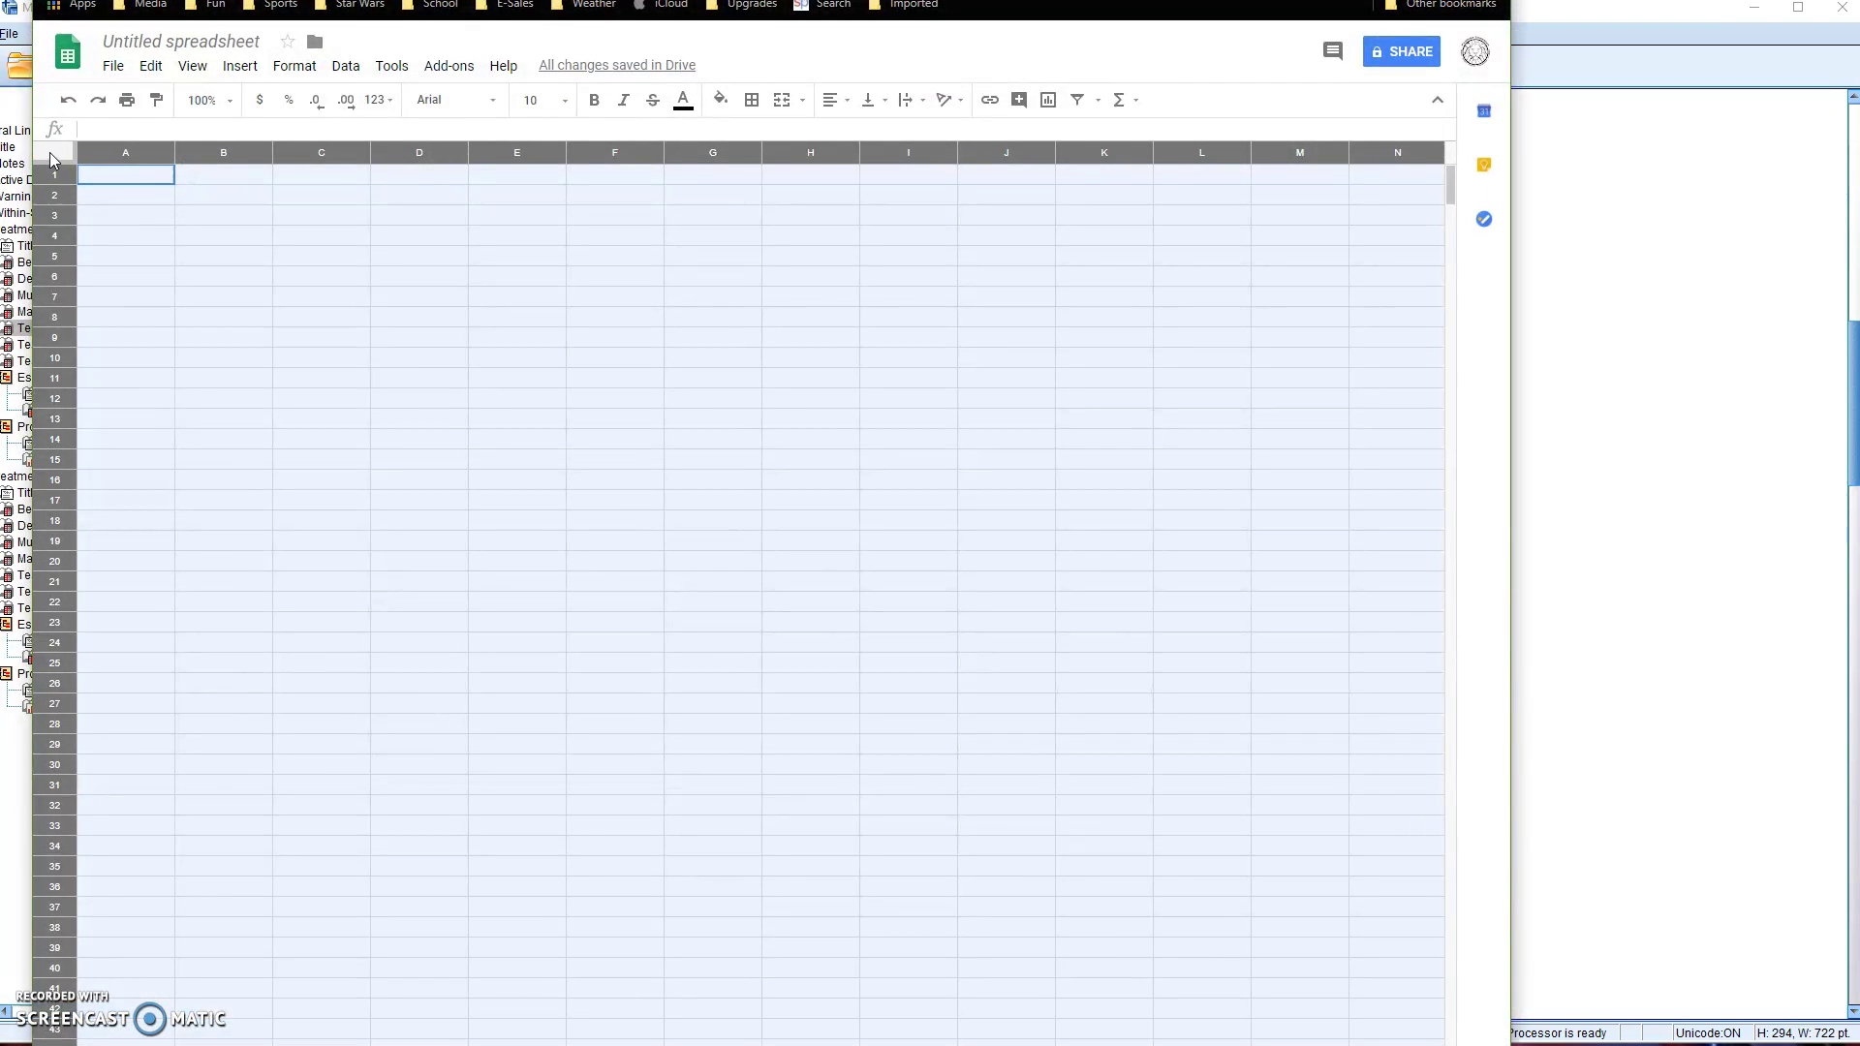
{"action": "right_click", "coordinate": [133, 180]}
{"action": "left_click", "coordinate": [184, 251]}
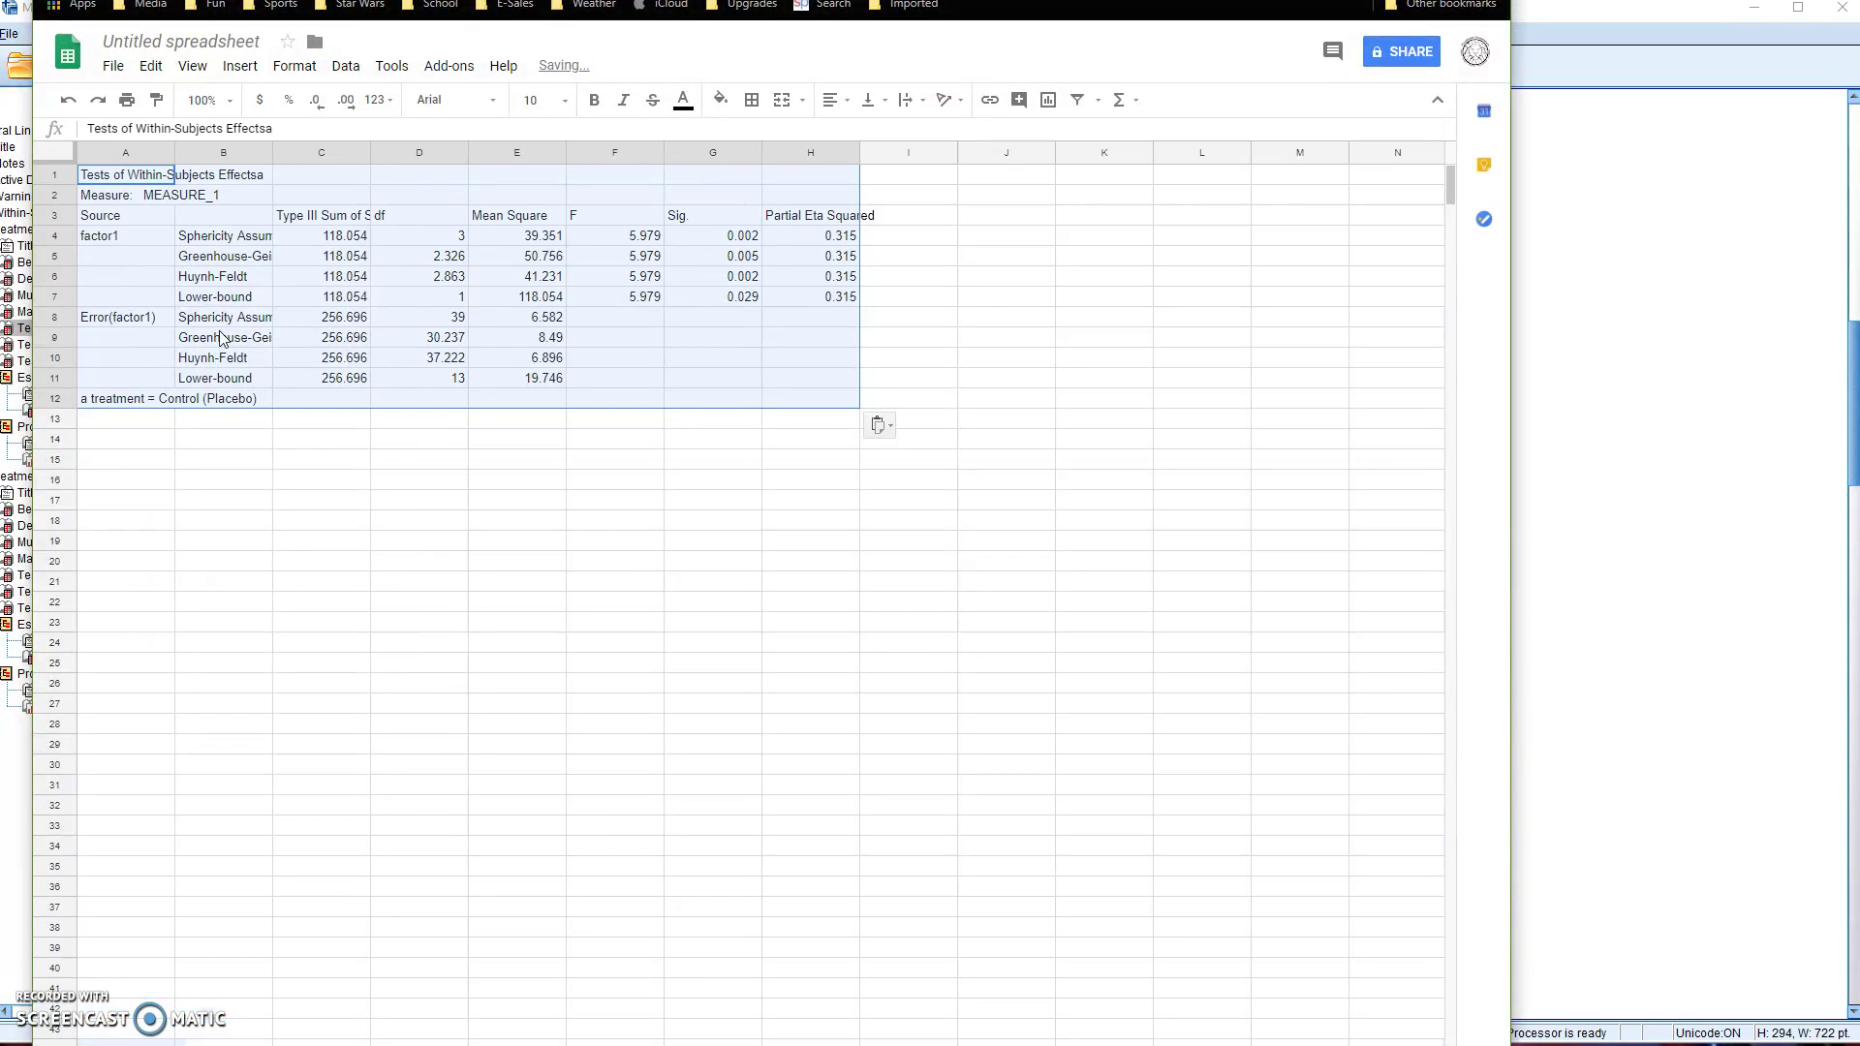
{"action": "left_click", "coordinate": [320, 536]}
{"action": "left_click_drag", "start_coordinate": [272, 153], "coordinate": [328, 152]}
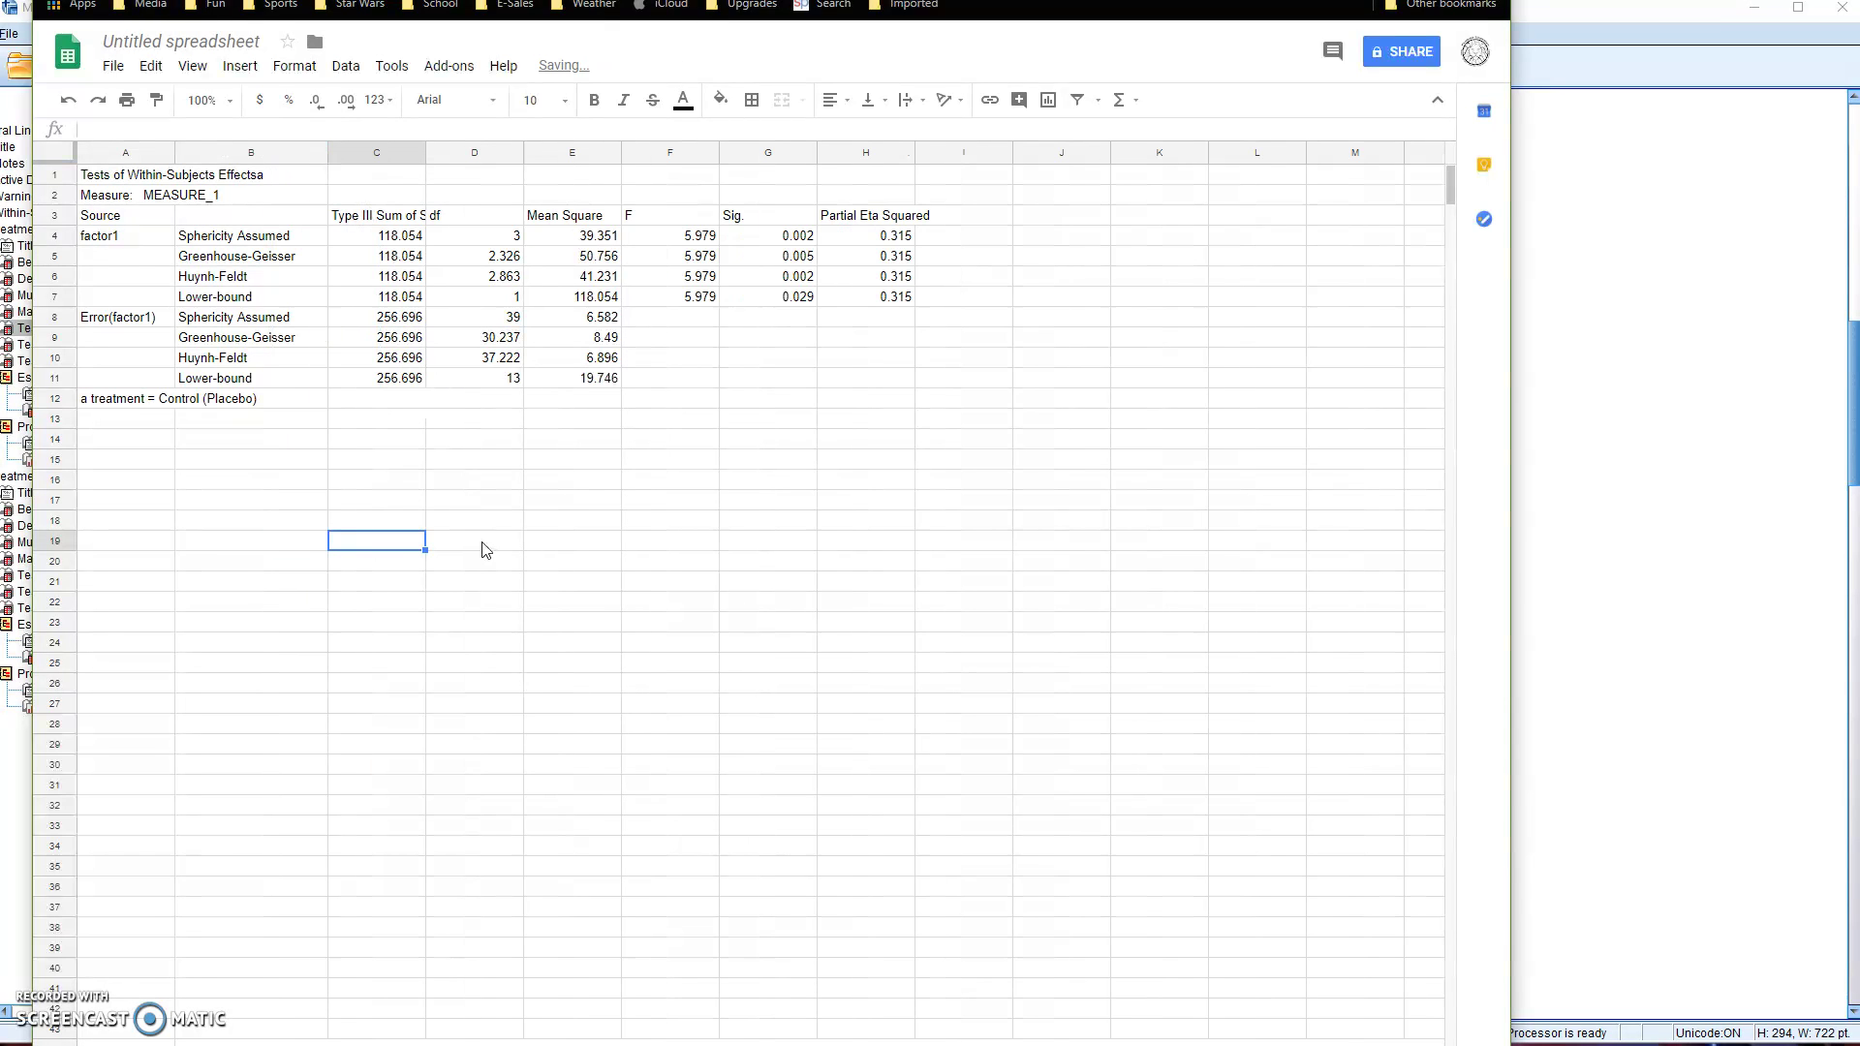